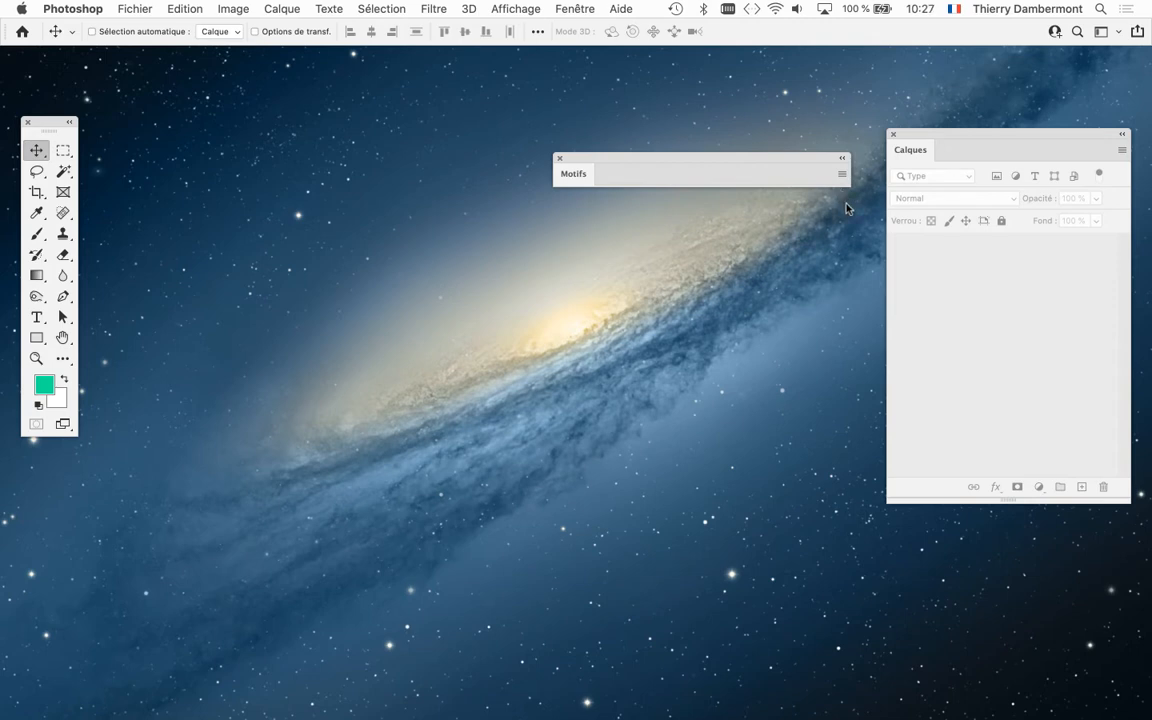
Close the floating Motifs panel and start a new document.
{"action": "left_click_drag", "start_coordinate": [790, 159], "coordinate": [960, 319]}
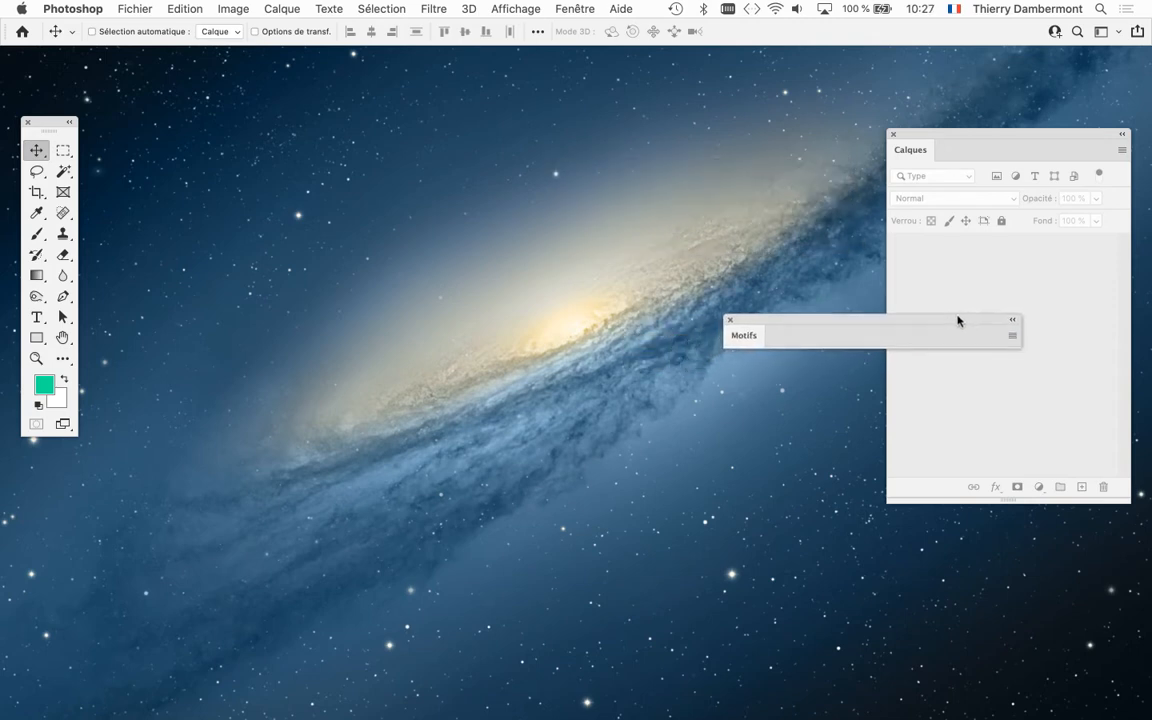
{"action": "left_click", "coordinate": [730, 320]}
{"action": "left_click", "coordinate": [136, 8]}
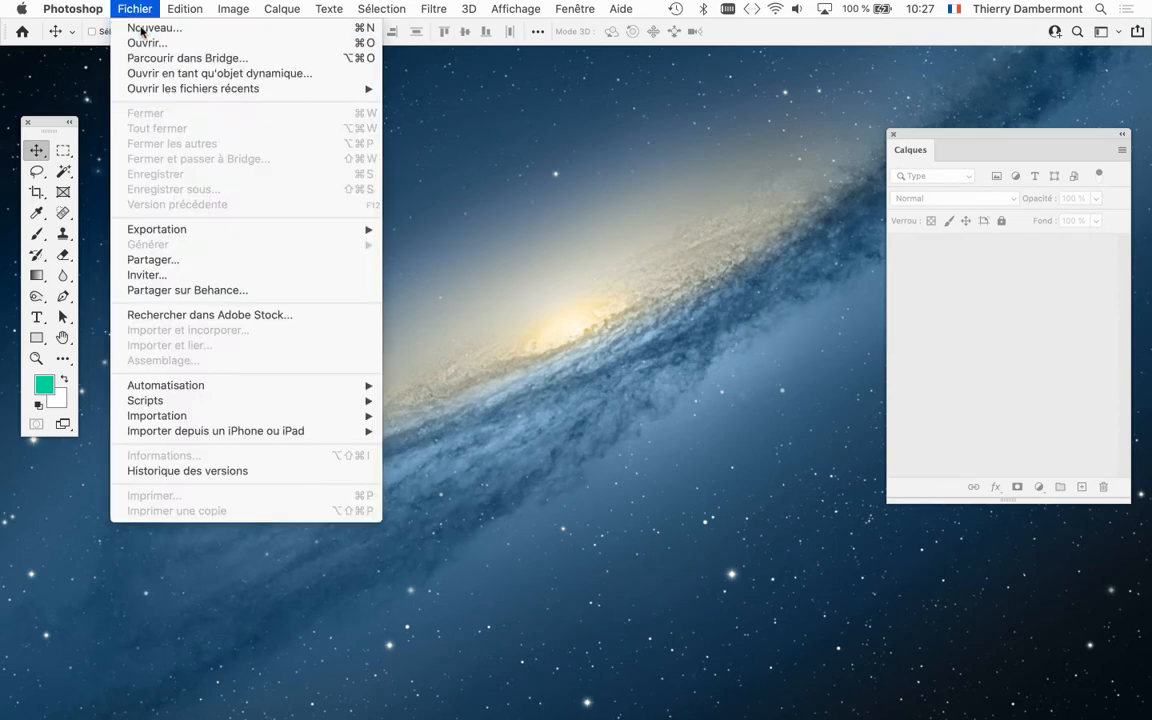
{"action": "left_click", "coordinate": [136, 25]}
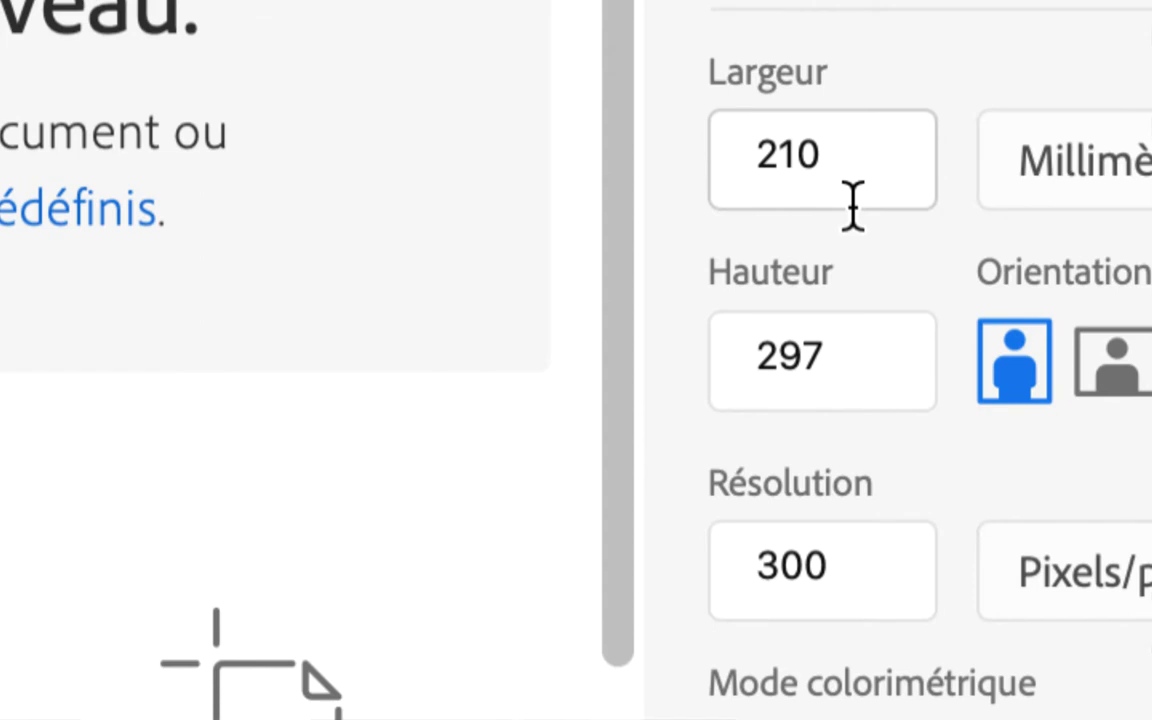
Set the new document's width and height to 1000 pixels each and create it.
{"action": "left_click_drag", "start_coordinate": [821, 156], "coordinate": [744, 160]}
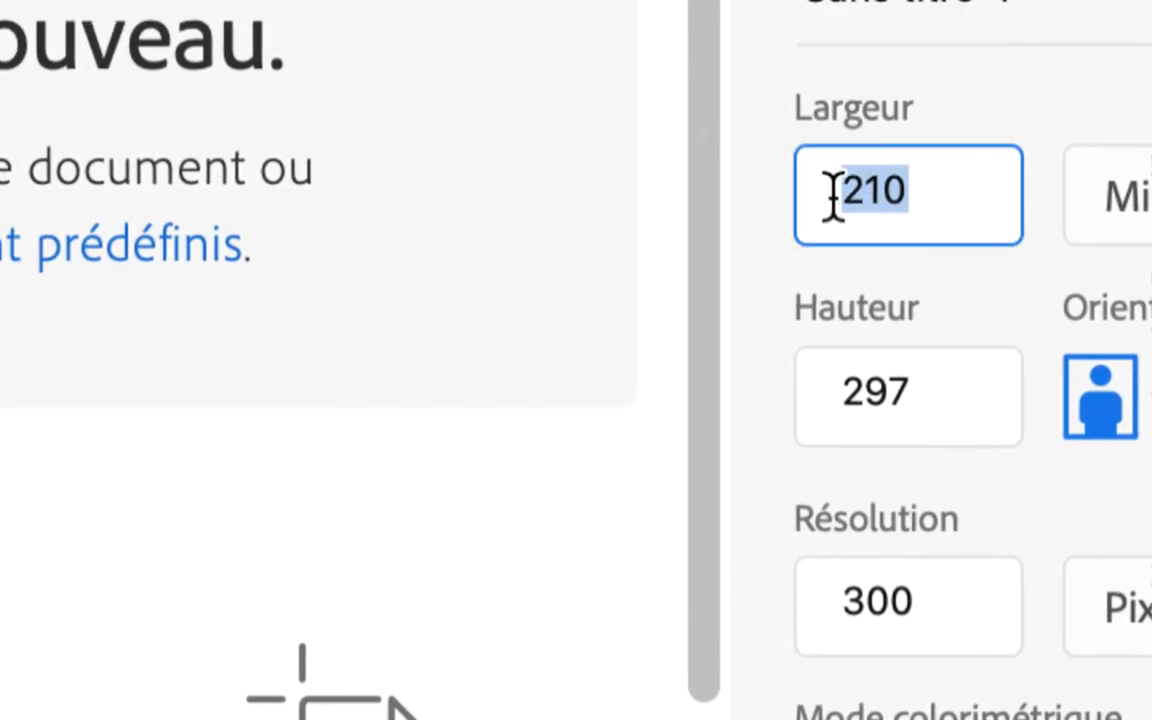
{"action": "type", "text": "1000"}
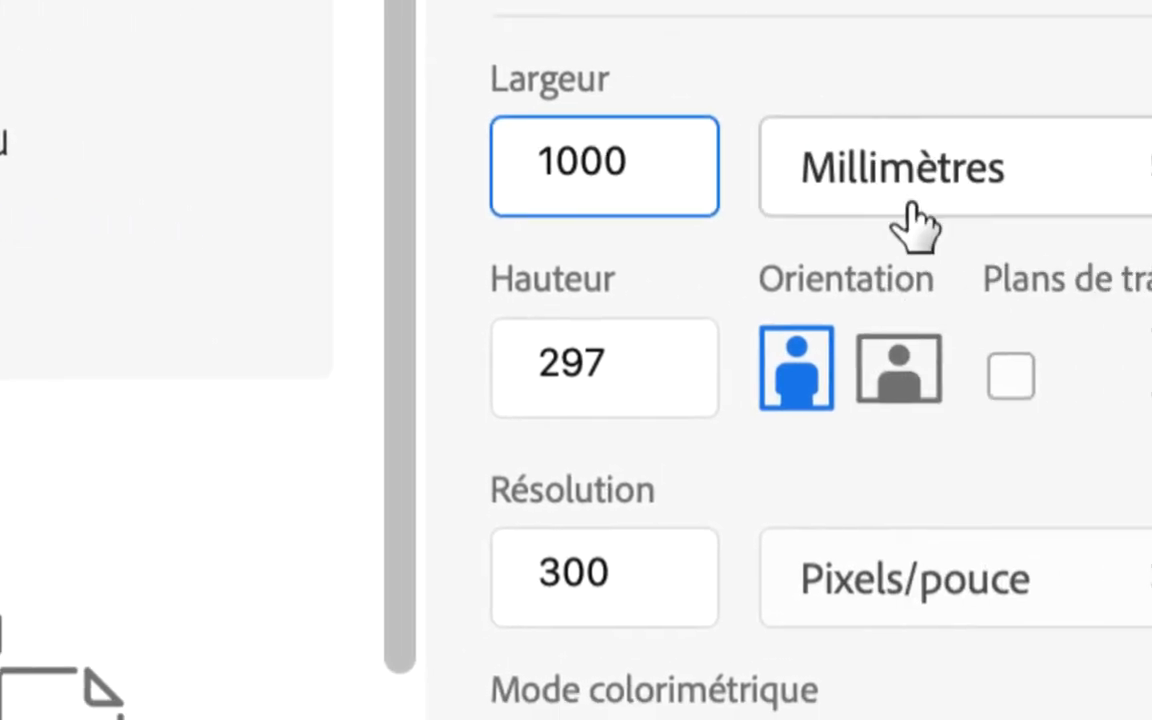
{"action": "left_click", "coordinate": [1110, 195]}
{"action": "left_click", "coordinate": [920, 238]}
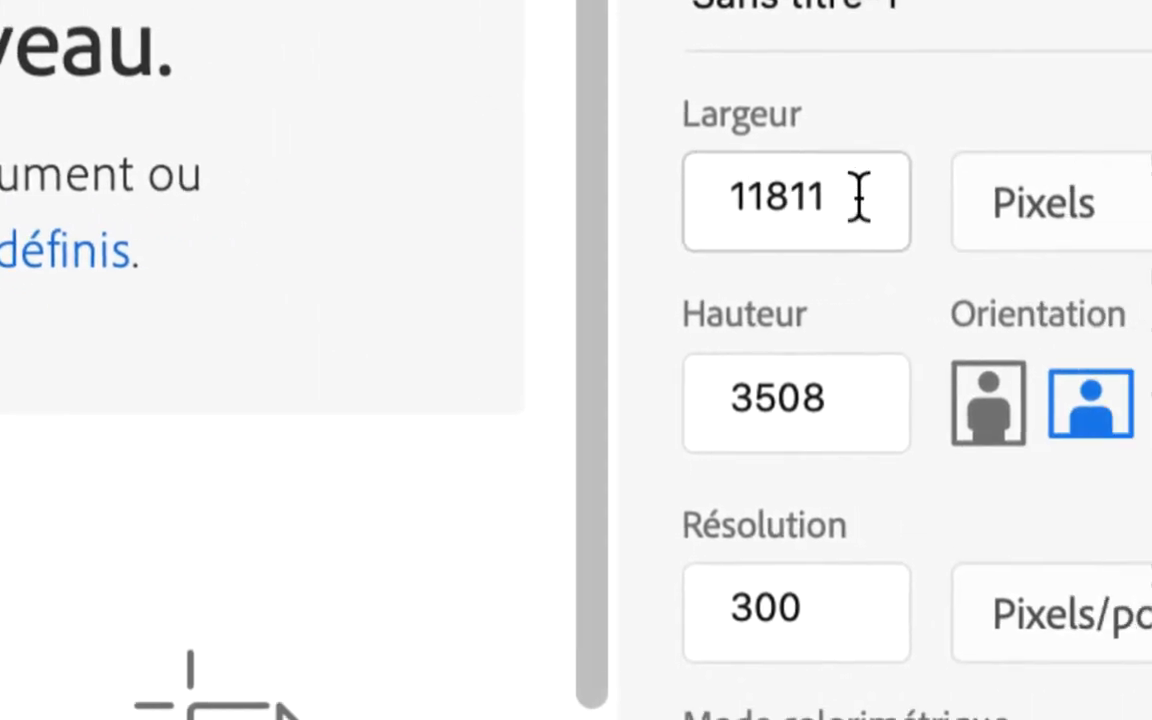
{"action": "left_click_drag", "start_coordinate": [711, 165], "coordinate": [545, 160]}
{"action": "type", "text": "1000"}
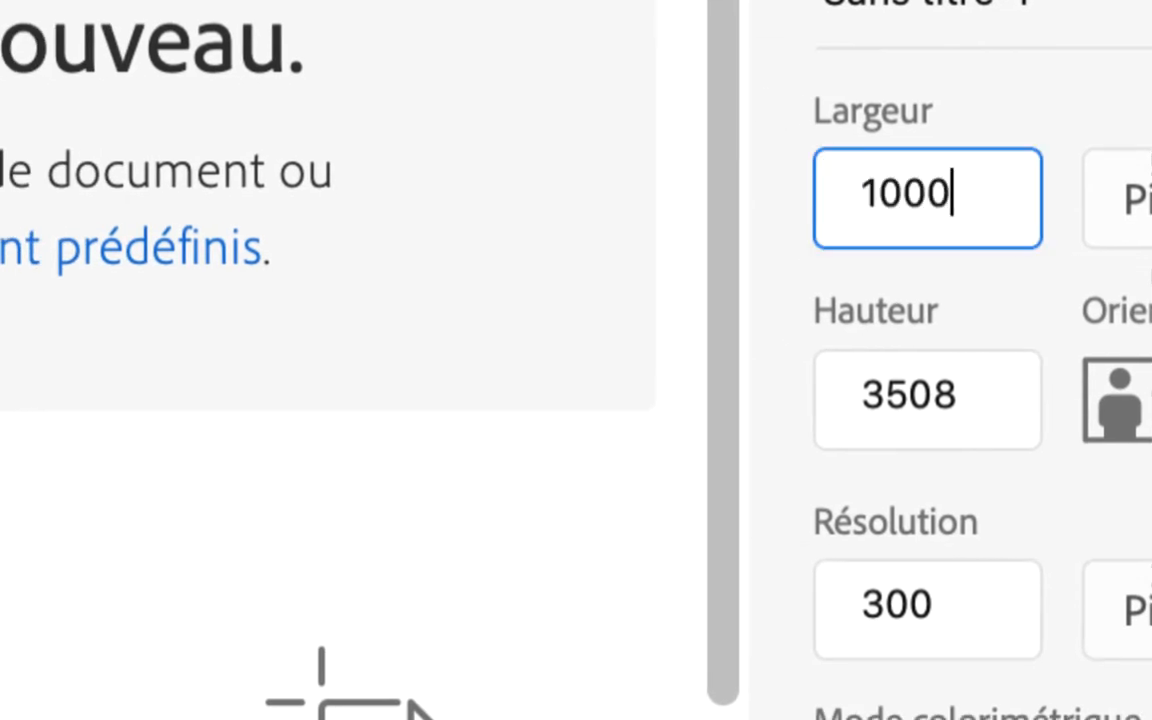
{"action": "left_click_drag", "start_coordinate": [965, 400], "coordinate": [830, 410]}
{"action": "type", "text": "1000"}
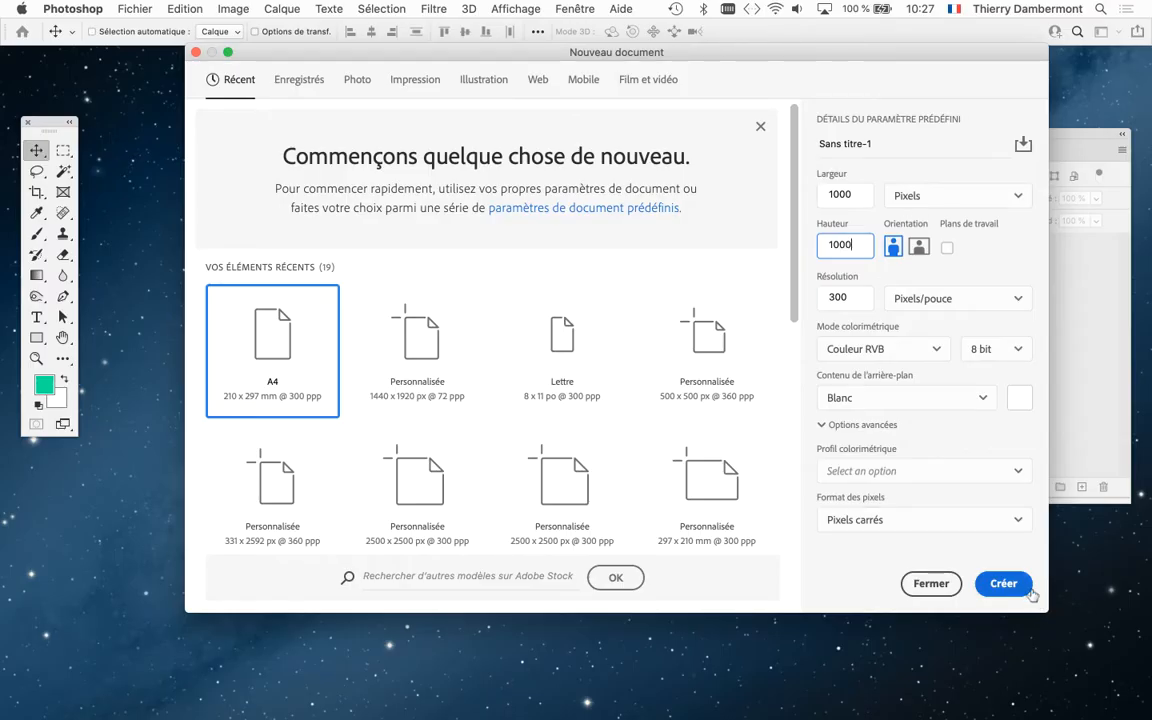
{"action": "left_click", "coordinate": [1004, 584]}
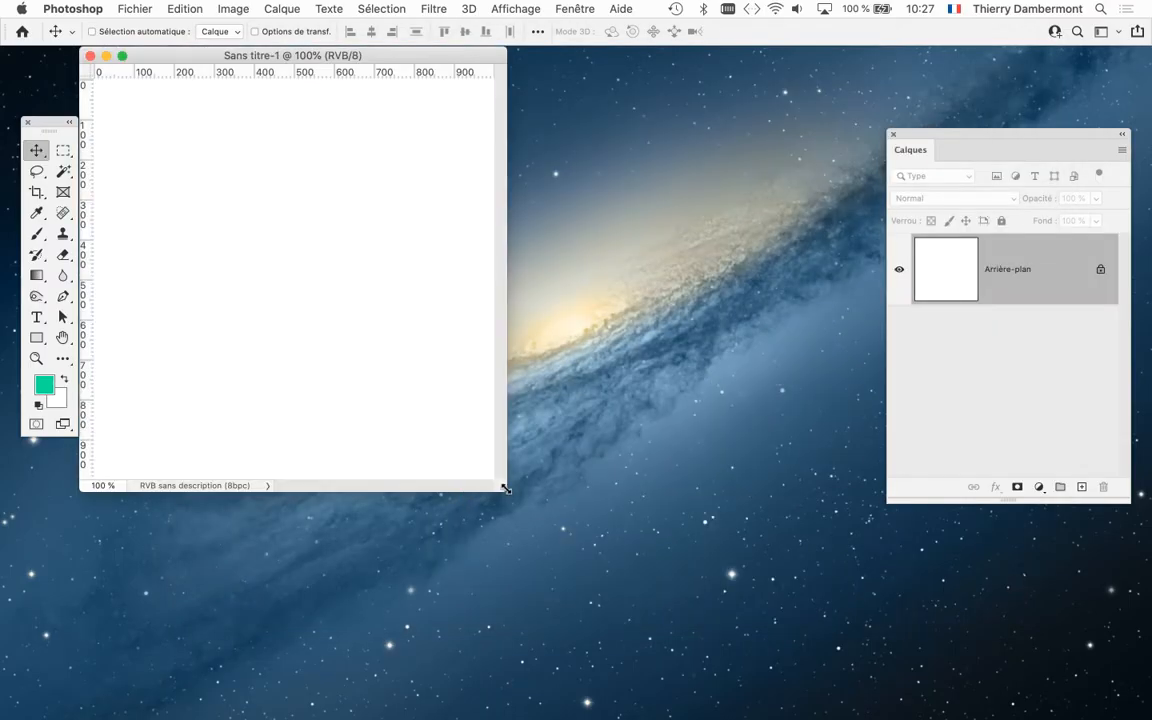
Enlarge the document window, switch it to full-screen display and reposition the canvas in the workspace.
{"action": "left_click_drag", "start_coordinate": [506, 489], "coordinate": [577, 580]}
{"action": "key", "text": "f"}
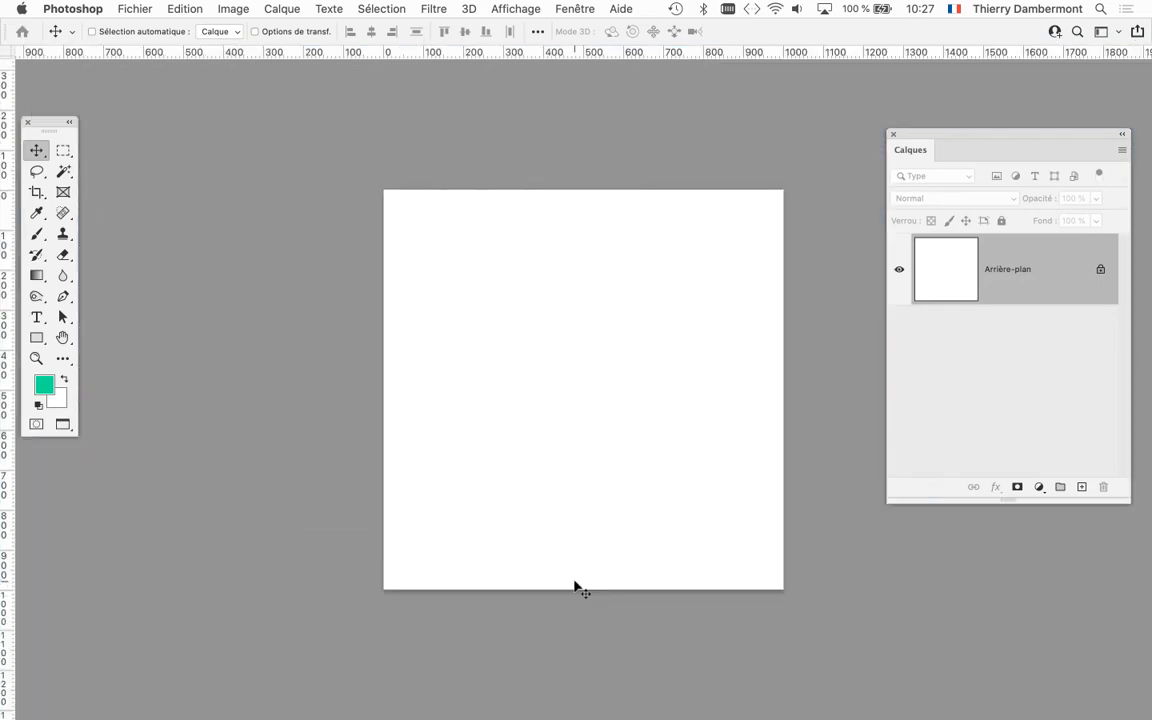
{"action": "left_click_drag", "start_coordinate": [589, 360], "coordinate": [458, 316]}
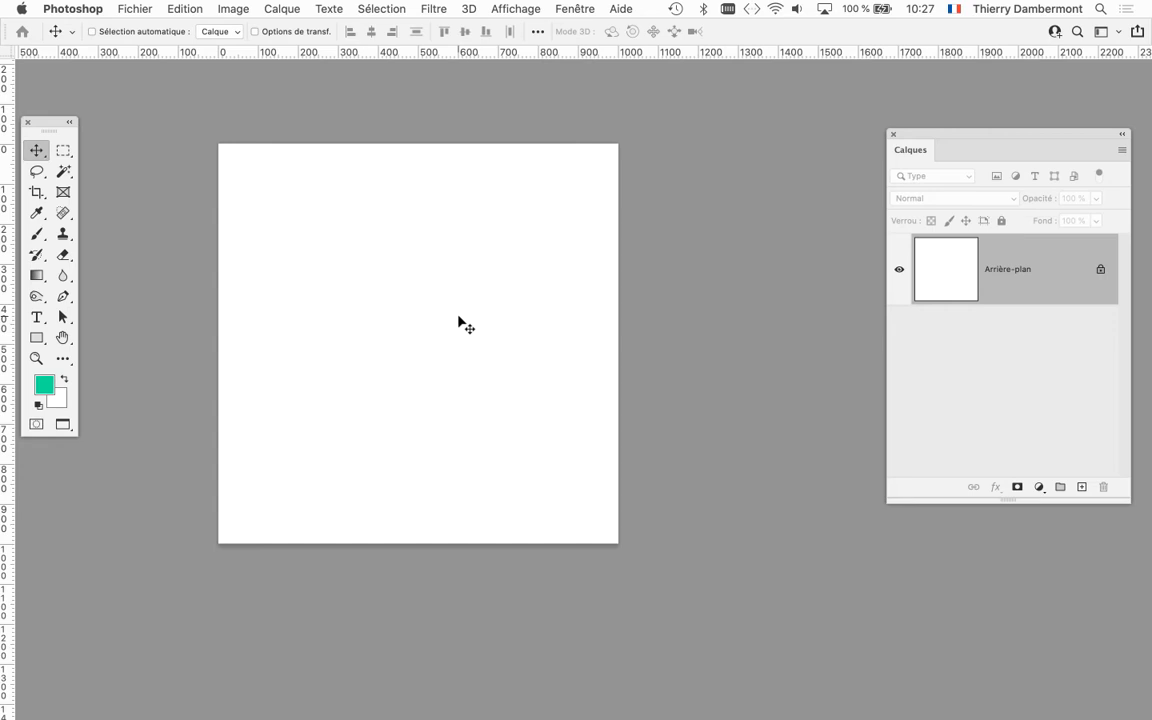
Activate the Rectangle tool and turn on the pattern preview (Aperçu du motif), accepting the smart-object notice.
{"action": "key", "text": "u"}
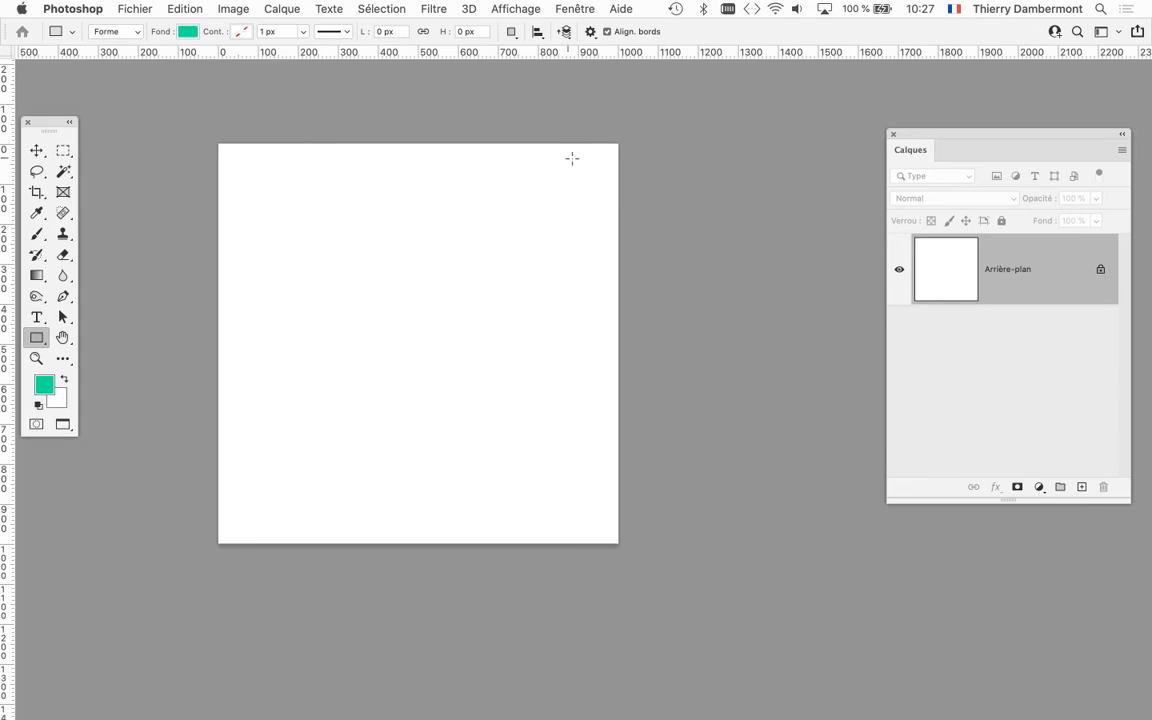
{"action": "left_click", "coordinate": [522, 11]}
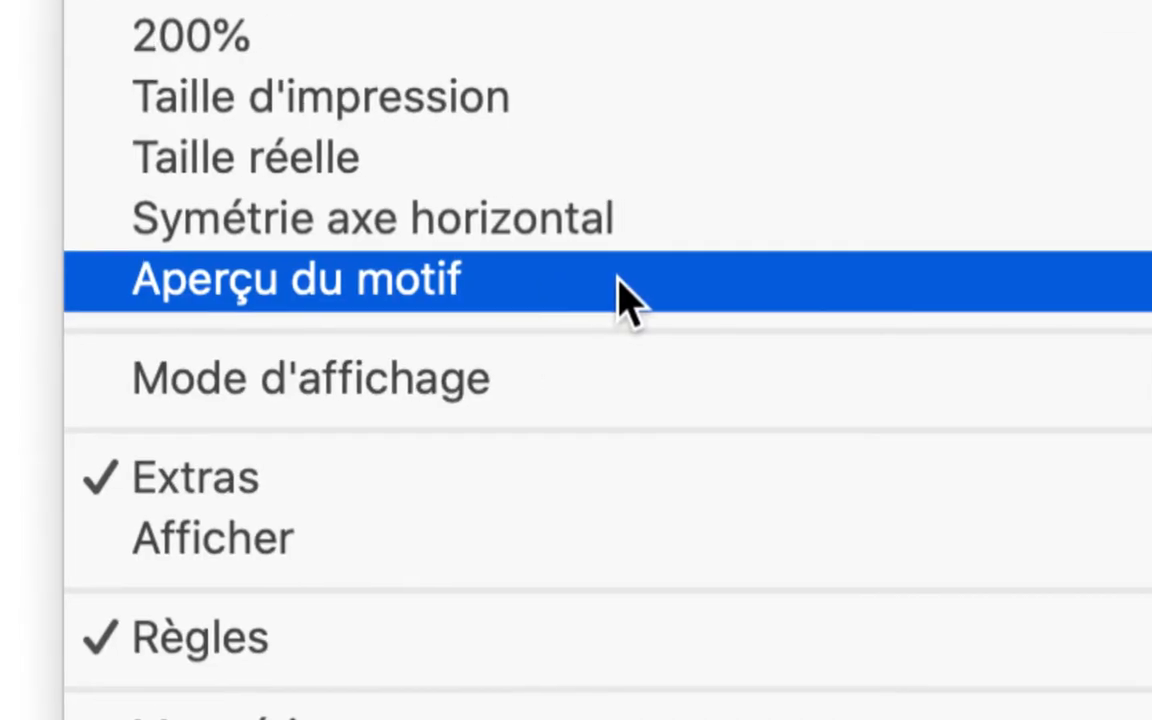
{"action": "left_click", "coordinate": [627, 295]}
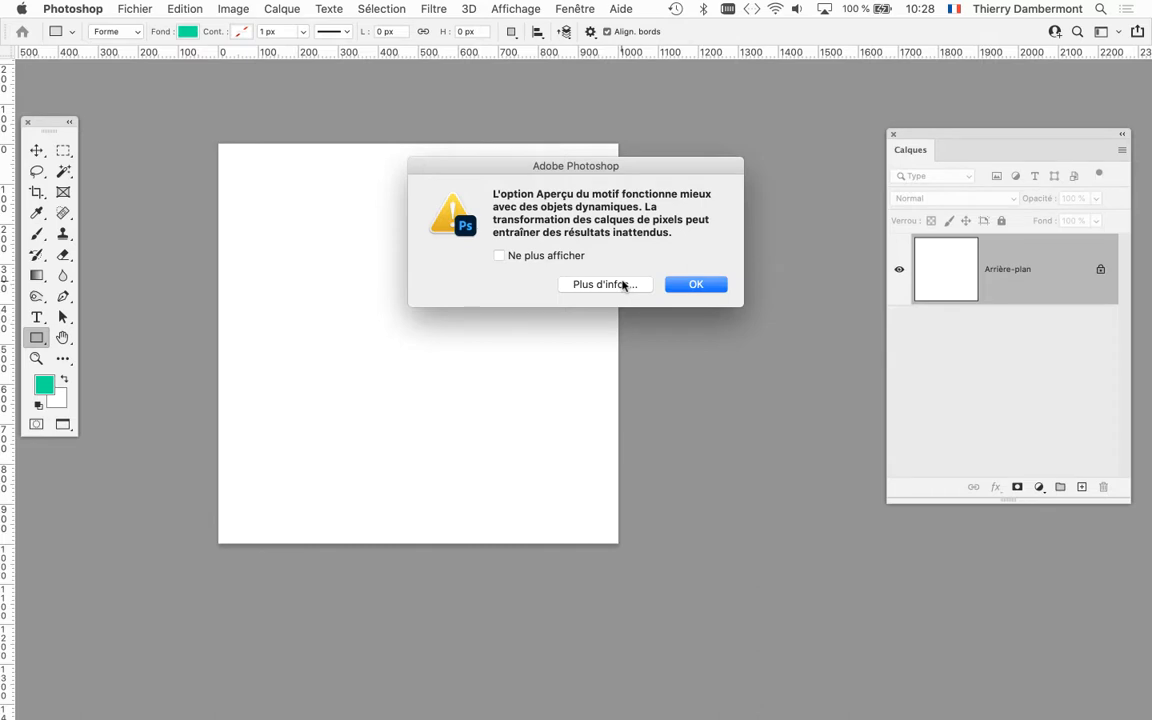
{"action": "left_click", "coordinate": [698, 285]}
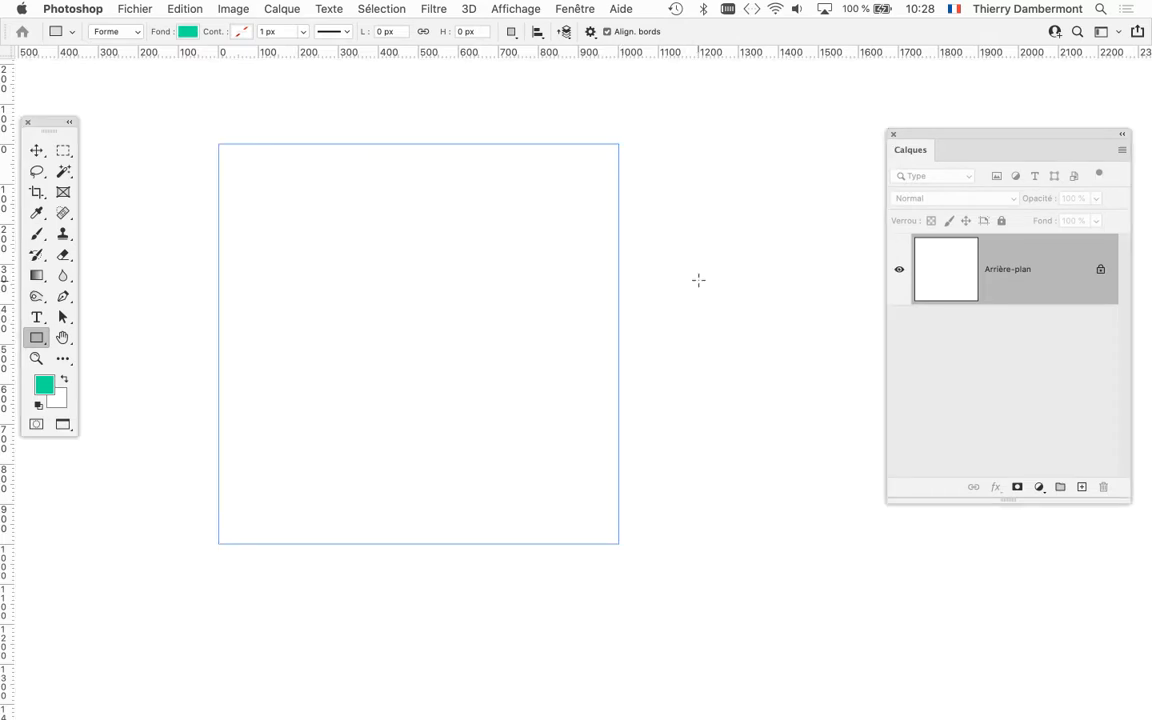
Move the Layers panel closer to the canvas and shorten it slightly.
{"action": "scroll", "coordinate": [578, 300], "scroll_direction": "down", "scroll_amount": 2}
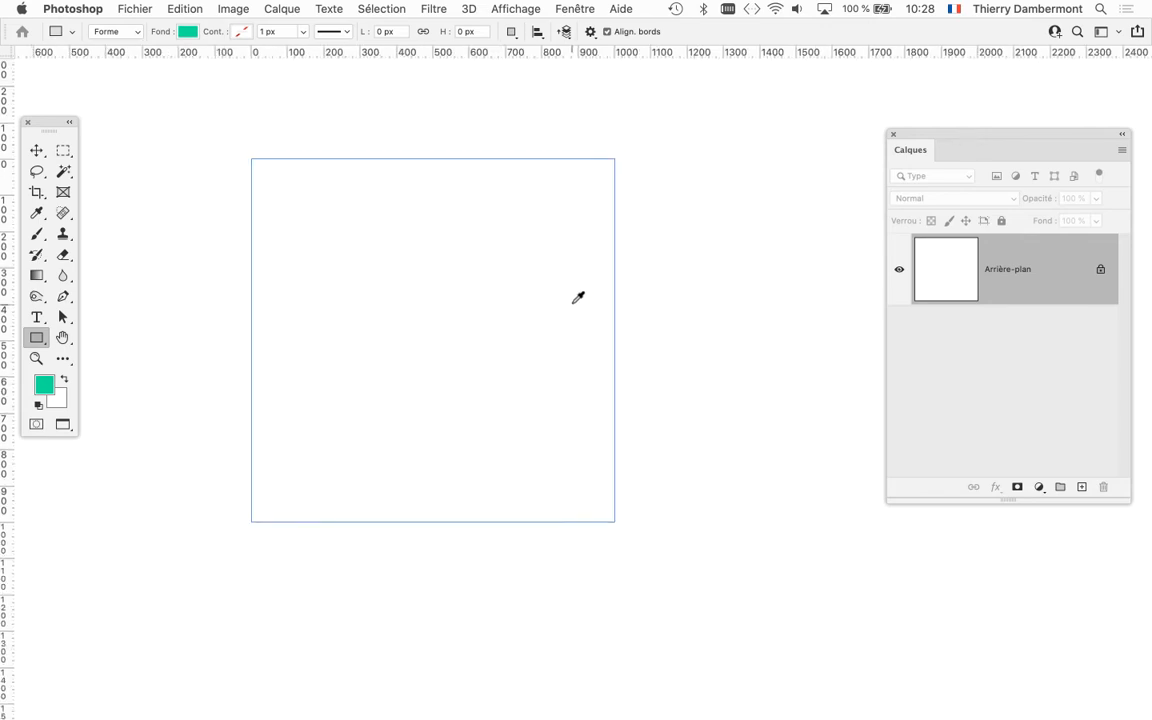
{"action": "scroll", "coordinate": [578, 300], "scroll_direction": "down", "scroll_amount": 1}
{"action": "scroll", "coordinate": [578, 300], "scroll_direction": "up", "scroll_amount": 2}
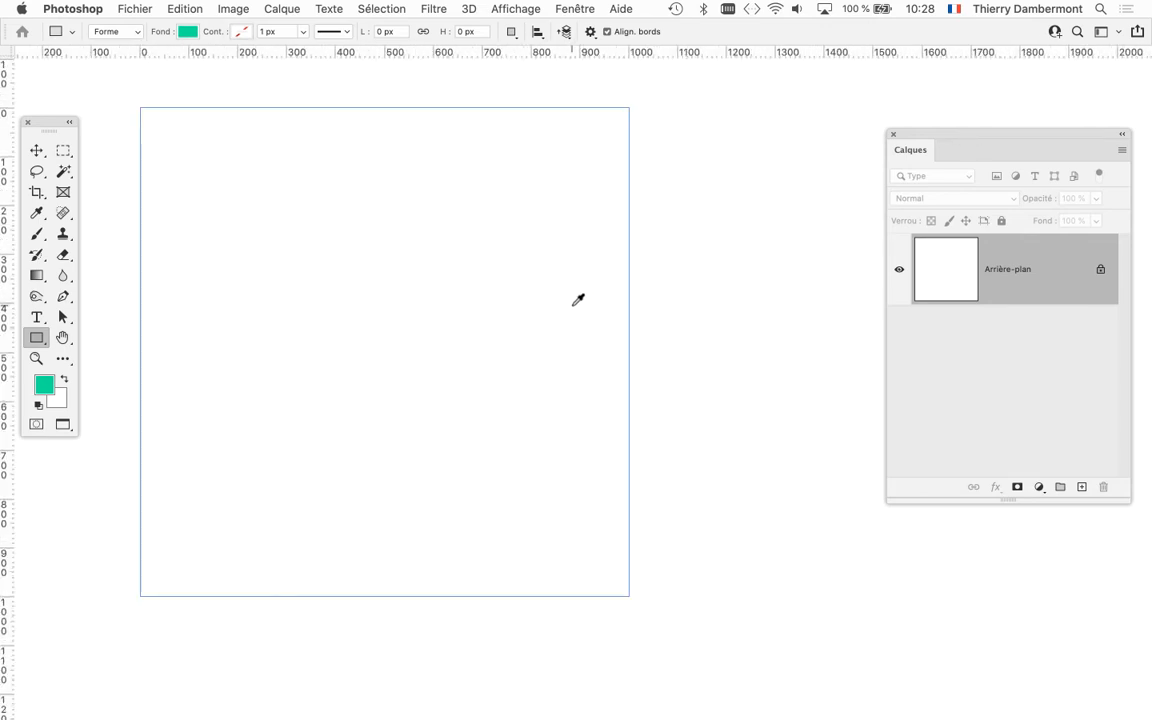
{"action": "scroll", "coordinate": [578, 300], "scroll_direction": "down", "scroll_amount": 1}
{"action": "scroll", "coordinate": [578, 300], "scroll_direction": "down", "scroll_amount": 1}
{"action": "left_click_drag", "start_coordinate": [470, 262], "coordinate": [465, 316]}
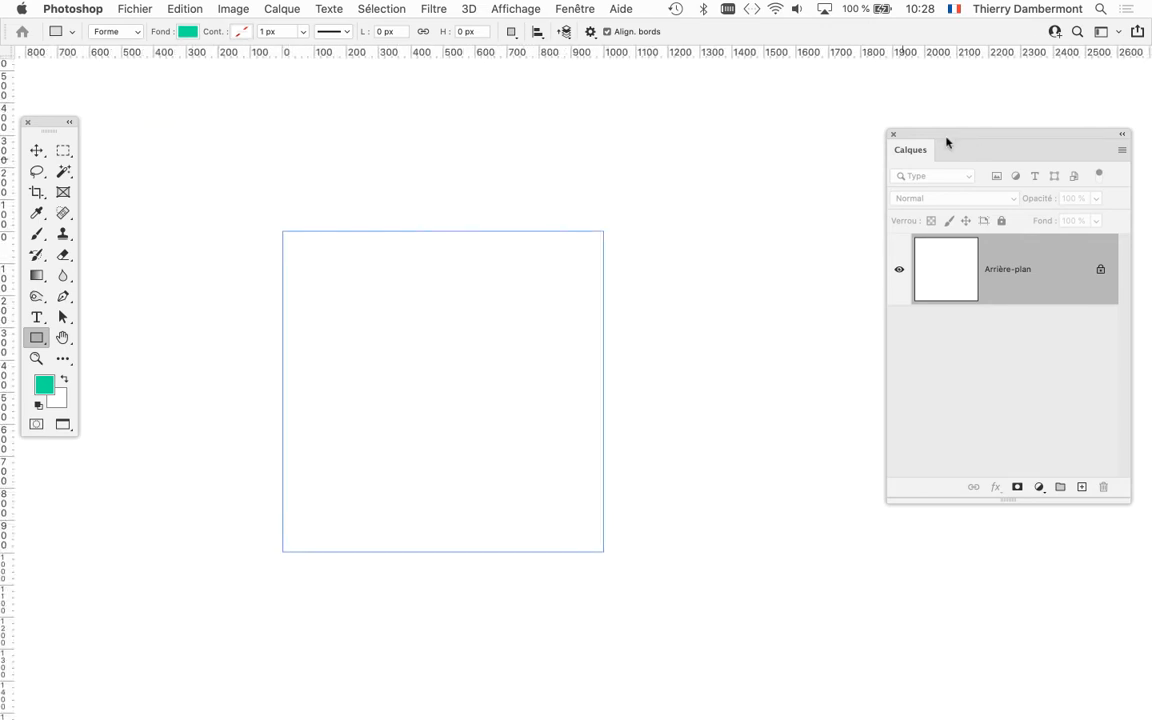
{"action": "left_click_drag", "start_coordinate": [940, 133], "coordinate": [826, 83]}
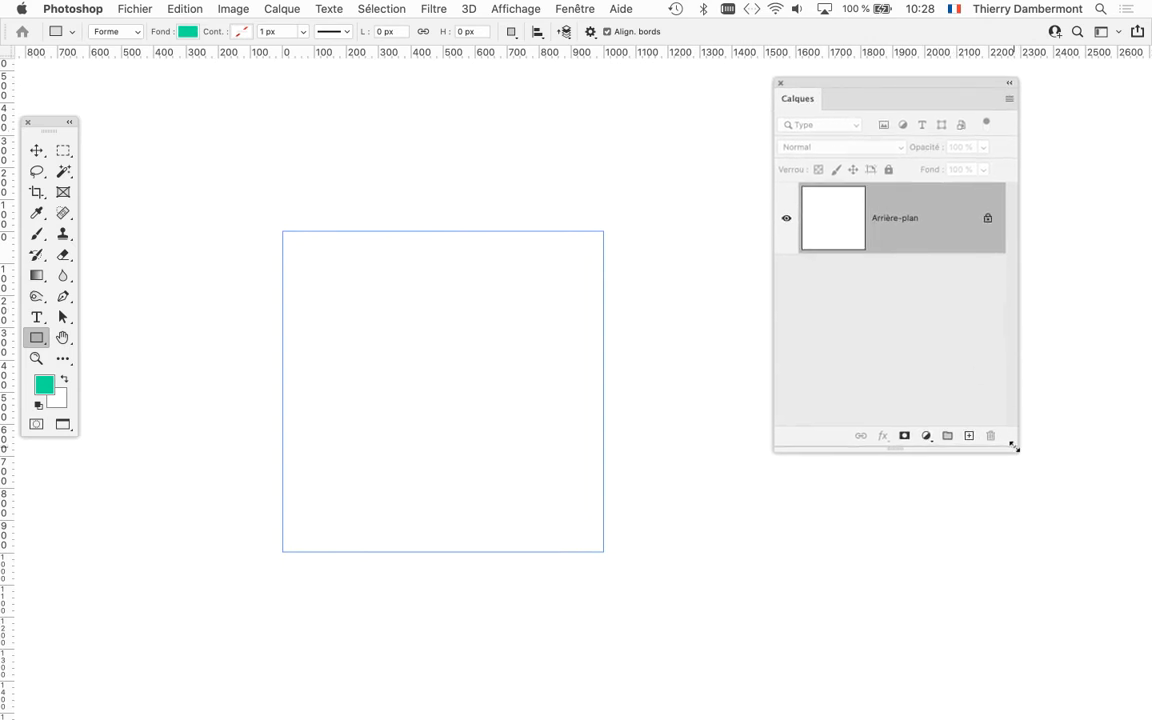
{"action": "mouse_move", "coordinate": [1013, 447]}
{"action": "left_mouse_down"}
{"action": "mouse_move", "coordinate": [993, 373]}
{"action": "mouse_move", "coordinate": [998, 417]}
{"action": "mouse_move", "coordinate": [1016, 435]}
{"action": "left_mouse_up"}
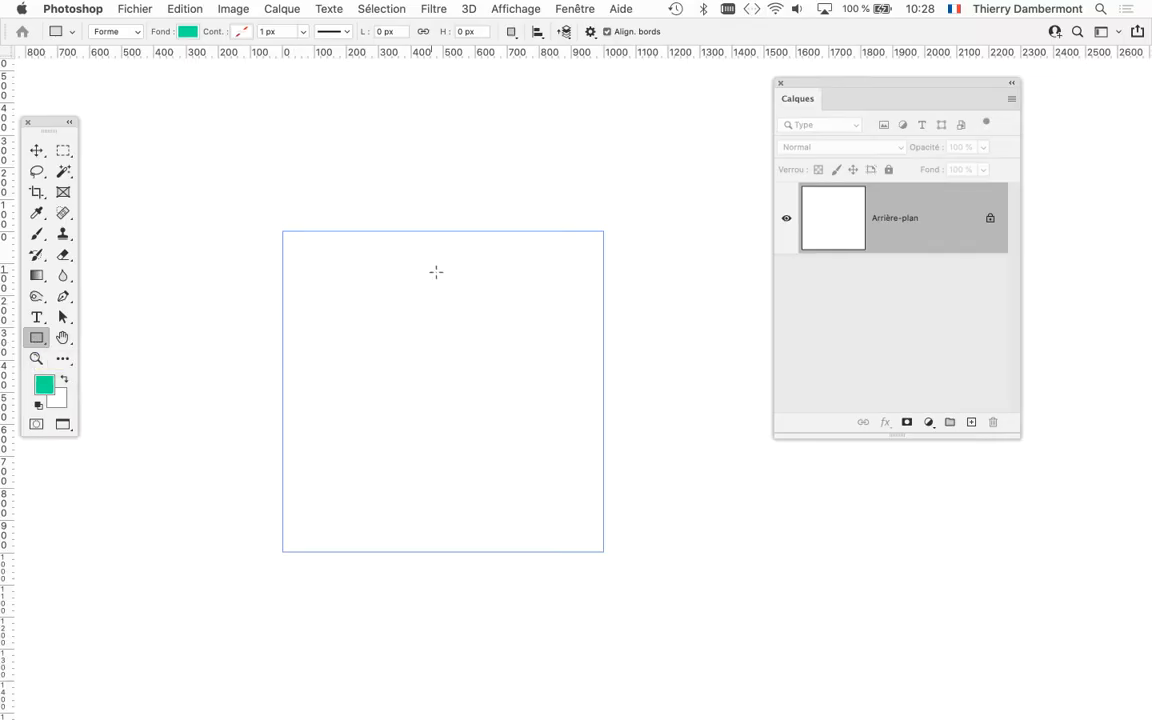
Draw two horizontal green rectangles: about 594 × 198 px across the canvas's right edge, and about 488 × 138 px across its left edge.
{"action": "left_click_drag", "start_coordinate": [437, 271], "coordinate": [628, 335]}
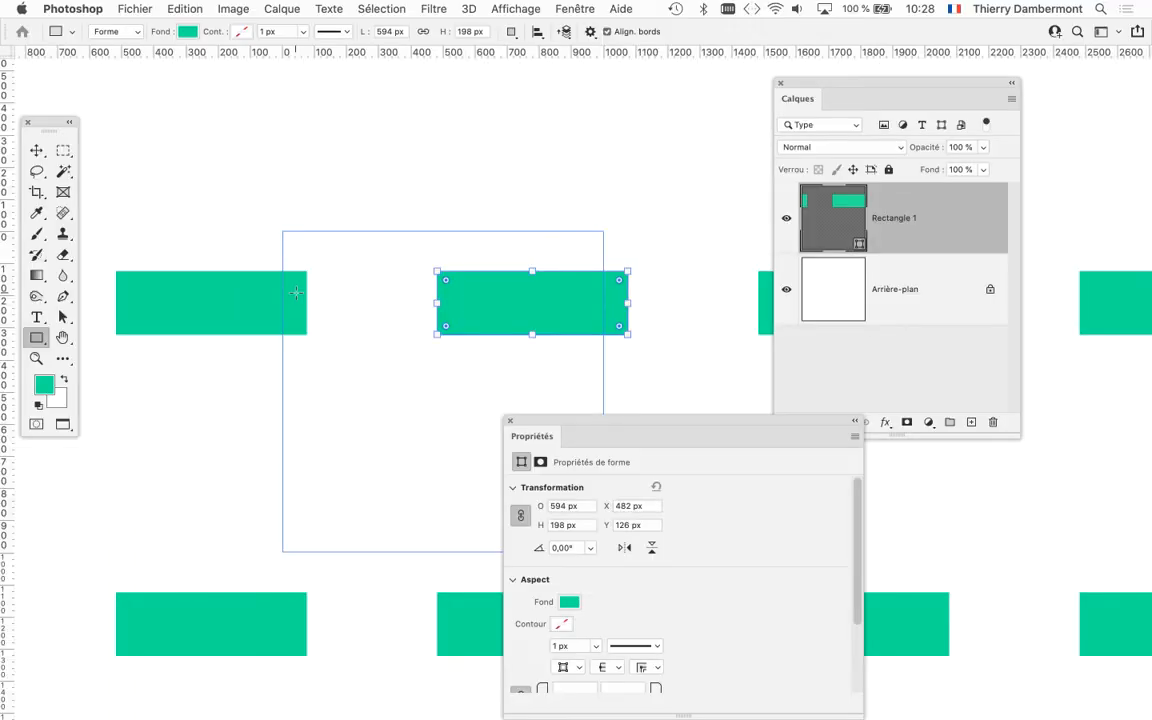
{"action": "left_click_drag", "start_coordinate": [555, 419], "coordinate": [872, 486]}
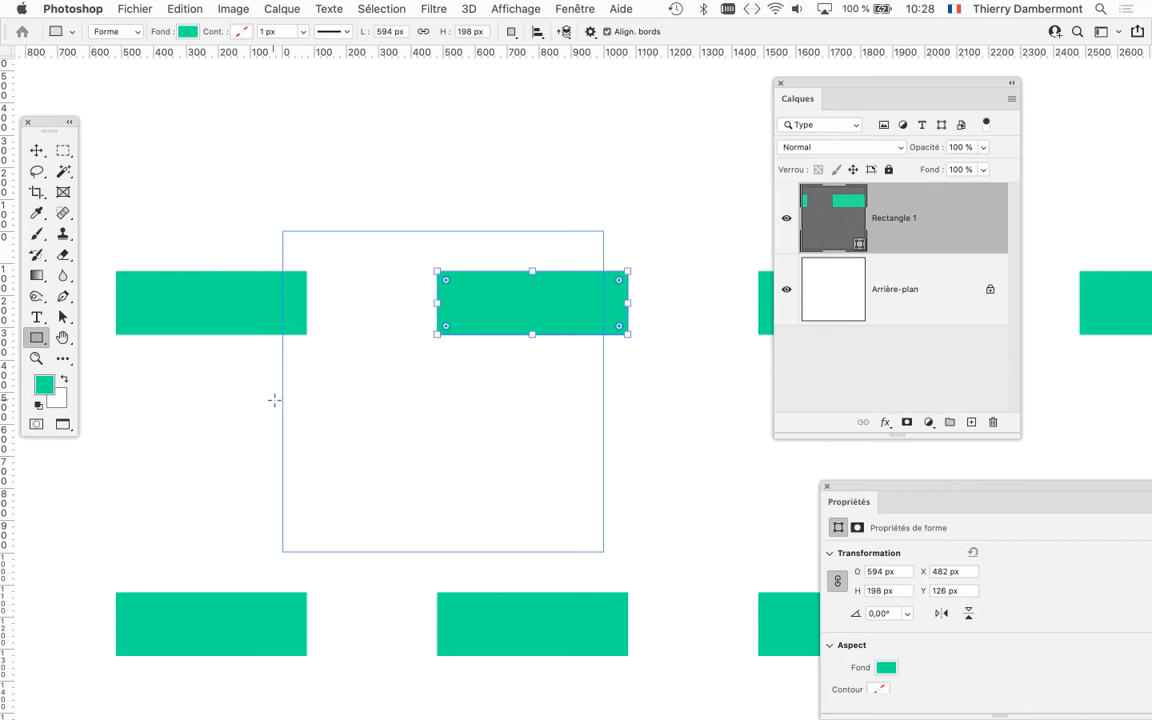
{"action": "left_click_drag", "start_coordinate": [408, 407], "coordinate": [250, 452]}
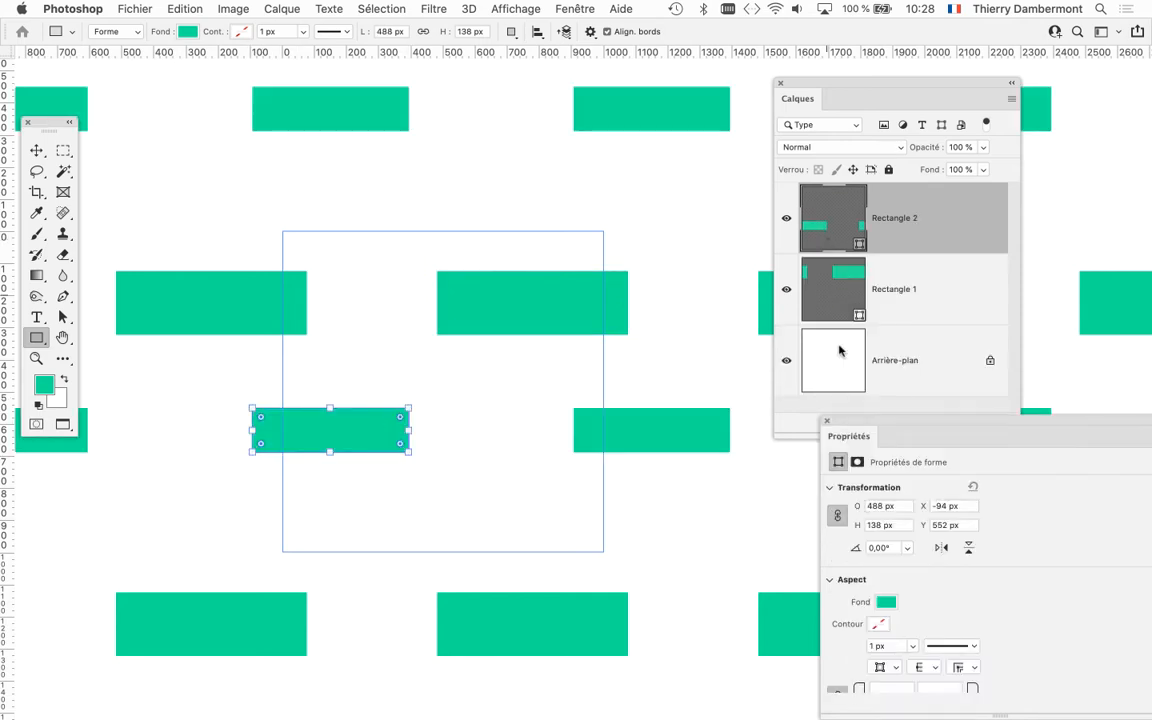
Change the fill of the lower rectangle, which crosses the canvas's left edge, to red.
{"action": "left_click_drag", "start_coordinate": [849, 436], "coordinate": [506, 85]}
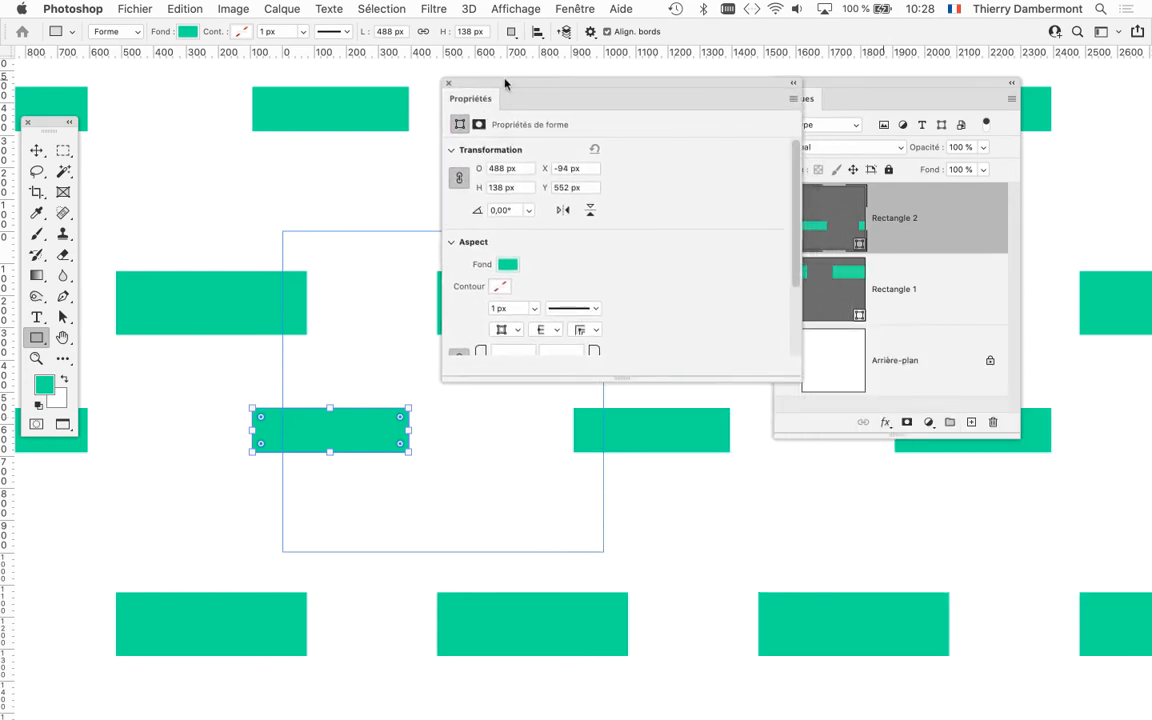
{"action": "left_click", "coordinate": [510, 266]}
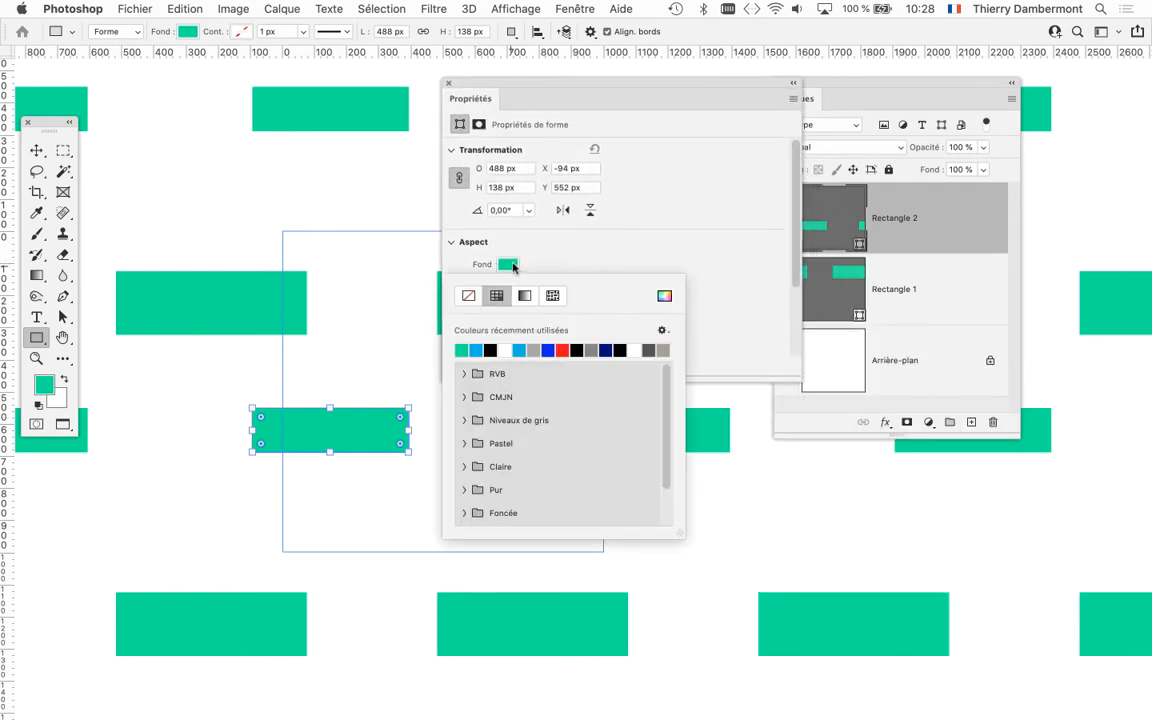
{"action": "left_click", "coordinate": [563, 348]}
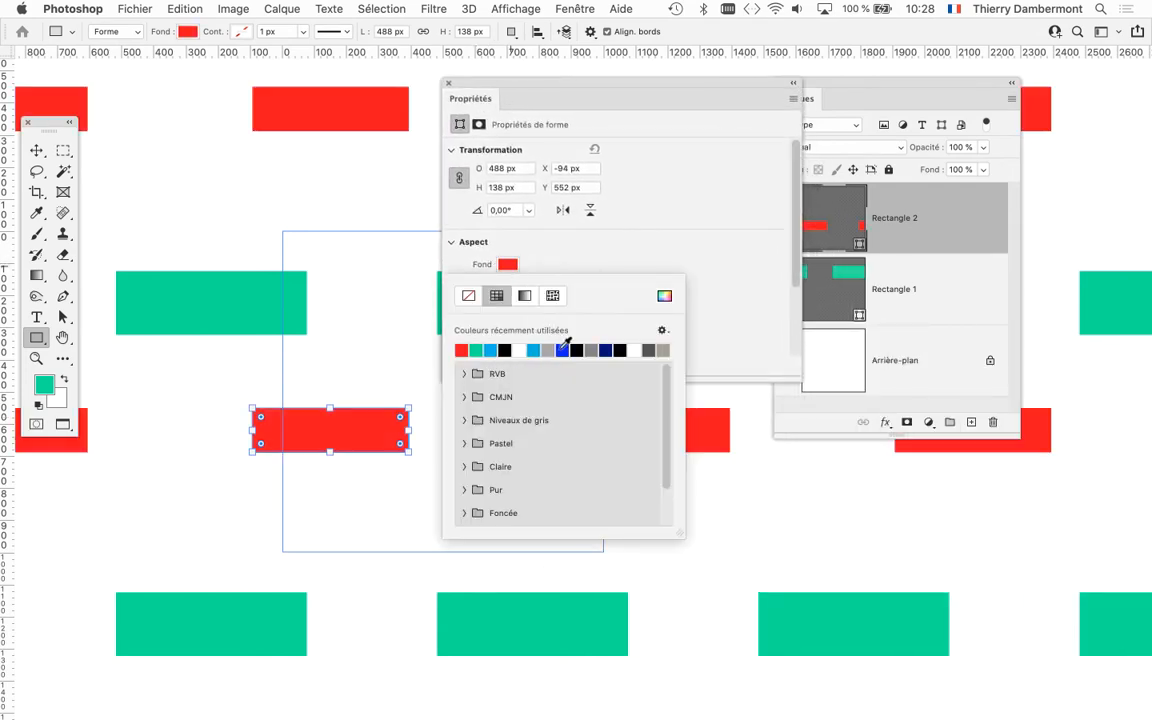
{"action": "left_click", "coordinate": [539, 260]}
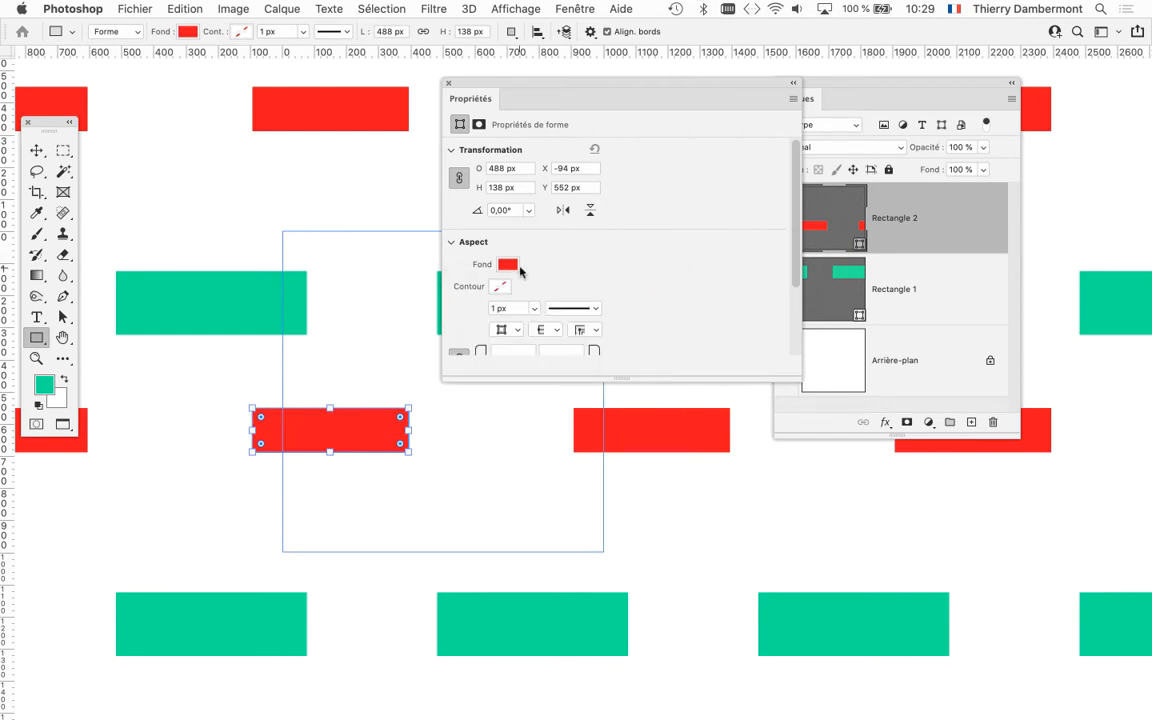
Move the Properties panel aside and draw a vertical red rectangle about 138 × 407 px across the canvas's top edge.
{"action": "left_click_drag", "start_coordinate": [528, 82], "coordinate": [852, 481]}
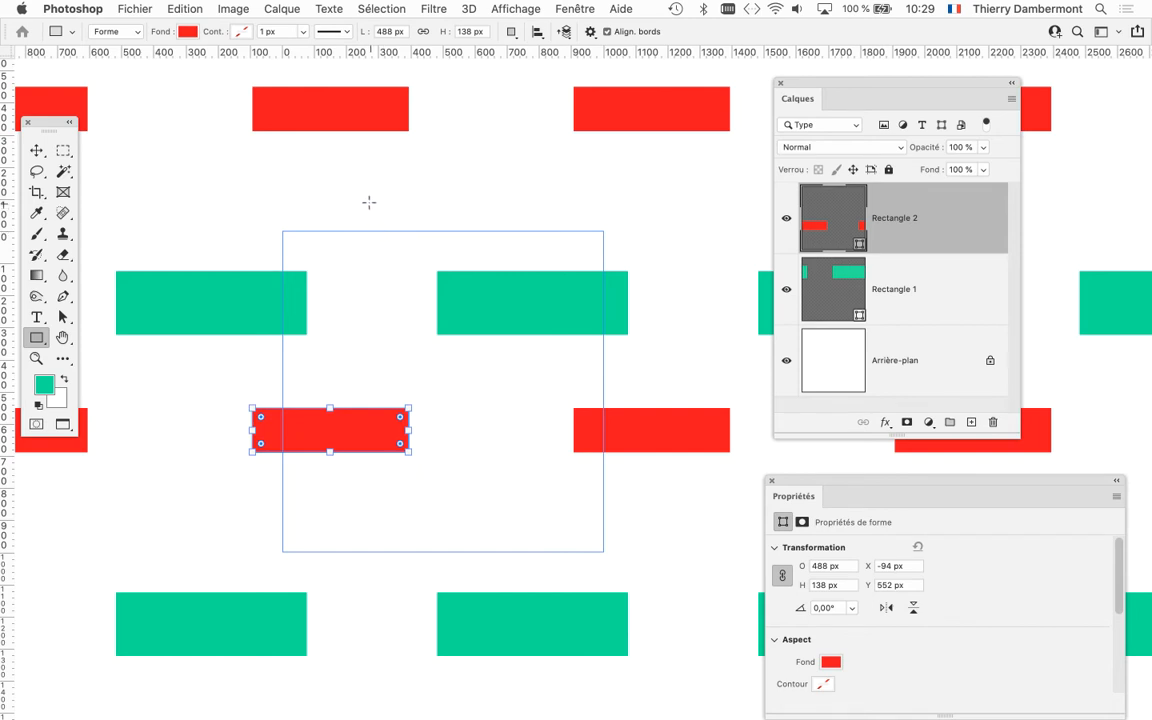
{"action": "left_click_drag", "start_coordinate": [363, 191], "coordinate": [407, 323]}
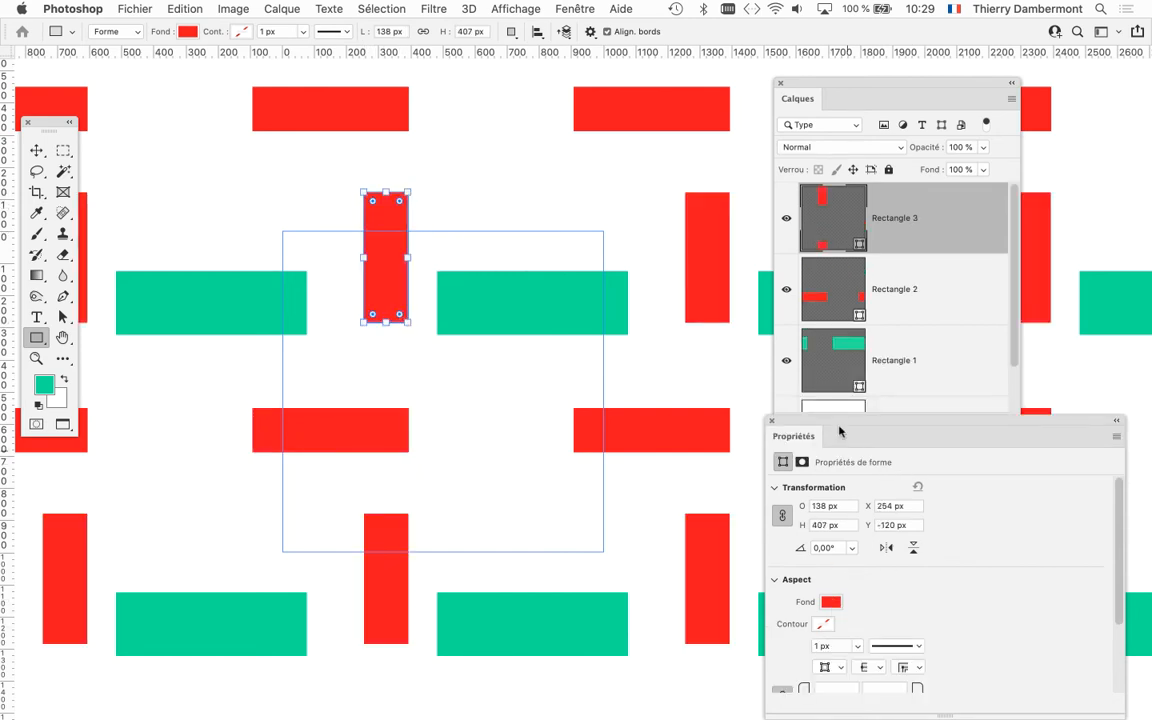
{"action": "left_click", "coordinate": [787, 405], "text": "alt"}
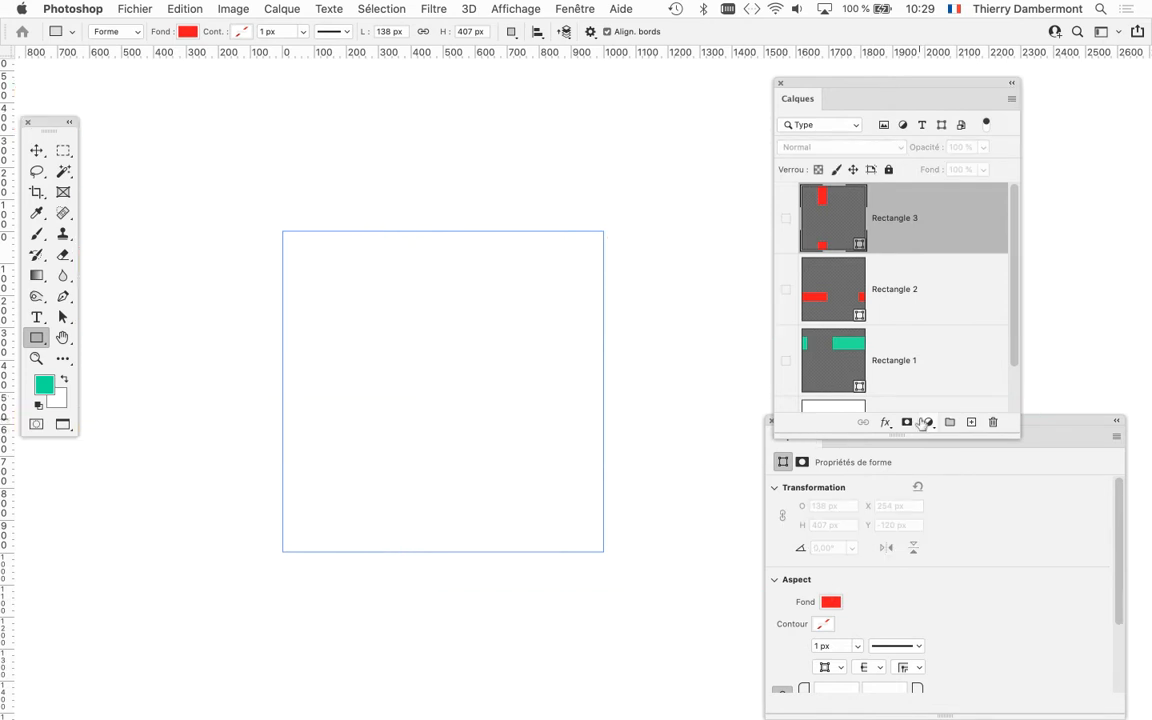
{"action": "left_click_drag", "start_coordinate": [1088, 426], "coordinate": [907, 264]}
{"action": "key", "text": "super+z"}
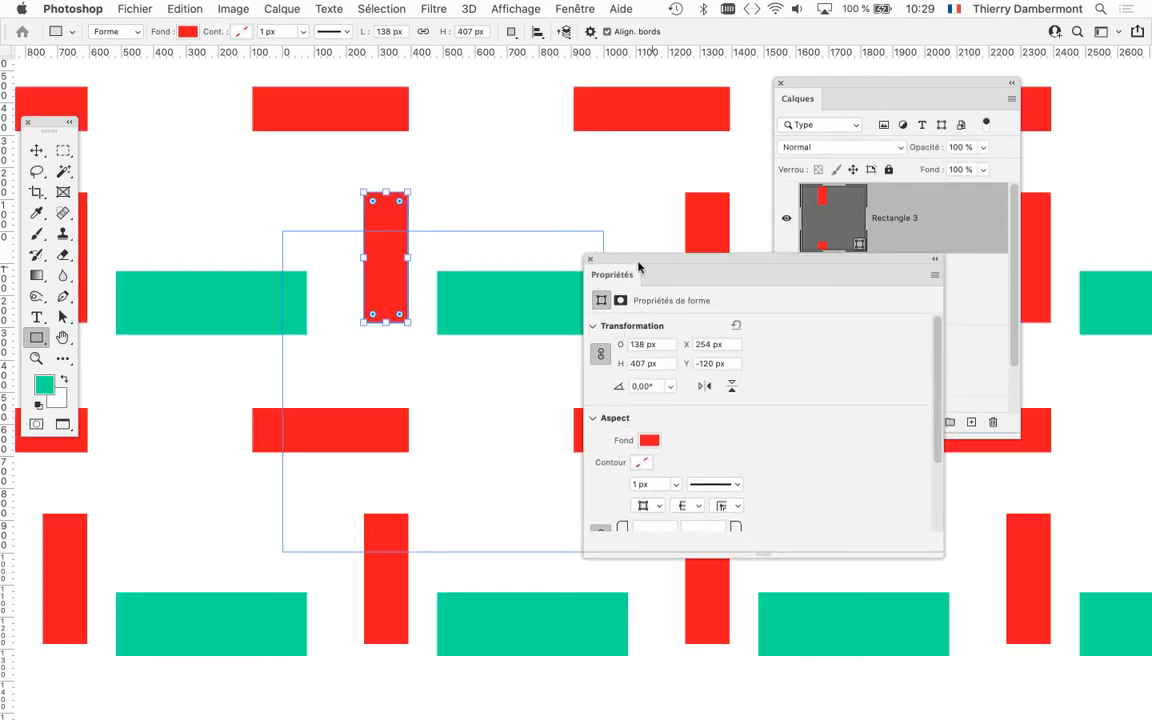
Try several preset gradients as the fill of the vertical rectangle, from black-to-white through pink-blue and orange to violet.
{"action": "left_click_drag", "start_coordinate": [638, 261], "coordinate": [581, 166]}
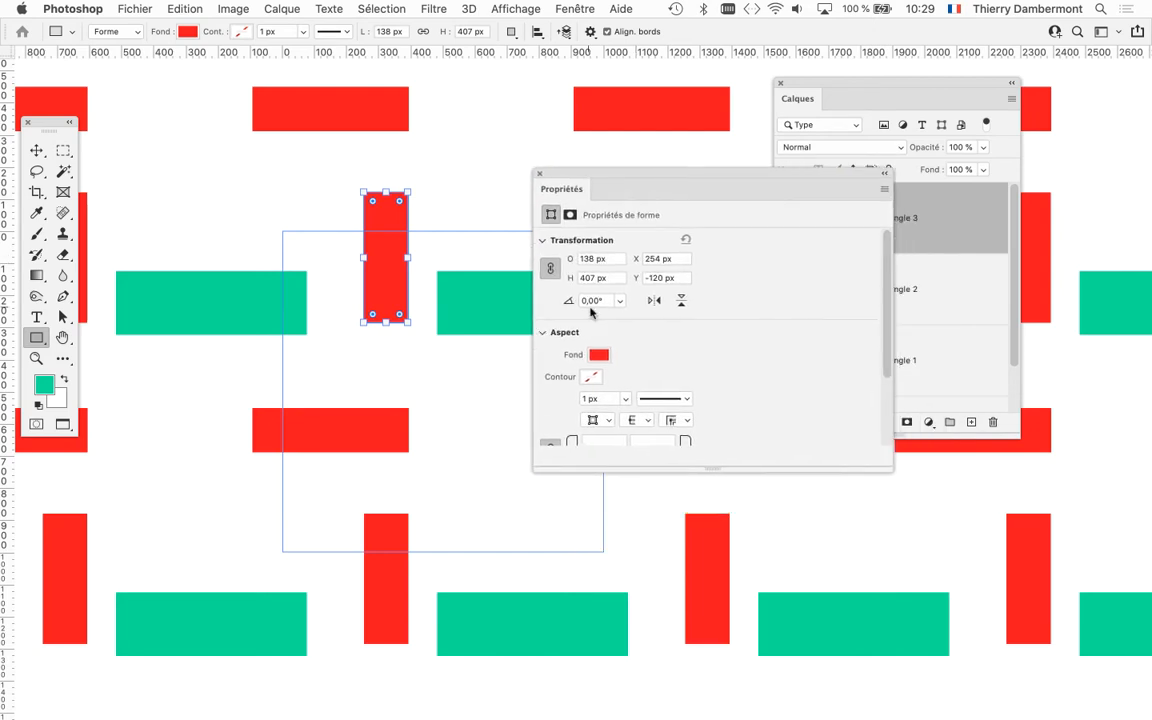
{"action": "left_click", "coordinate": [600, 356]}
{"action": "left_click", "coordinate": [617, 388]}
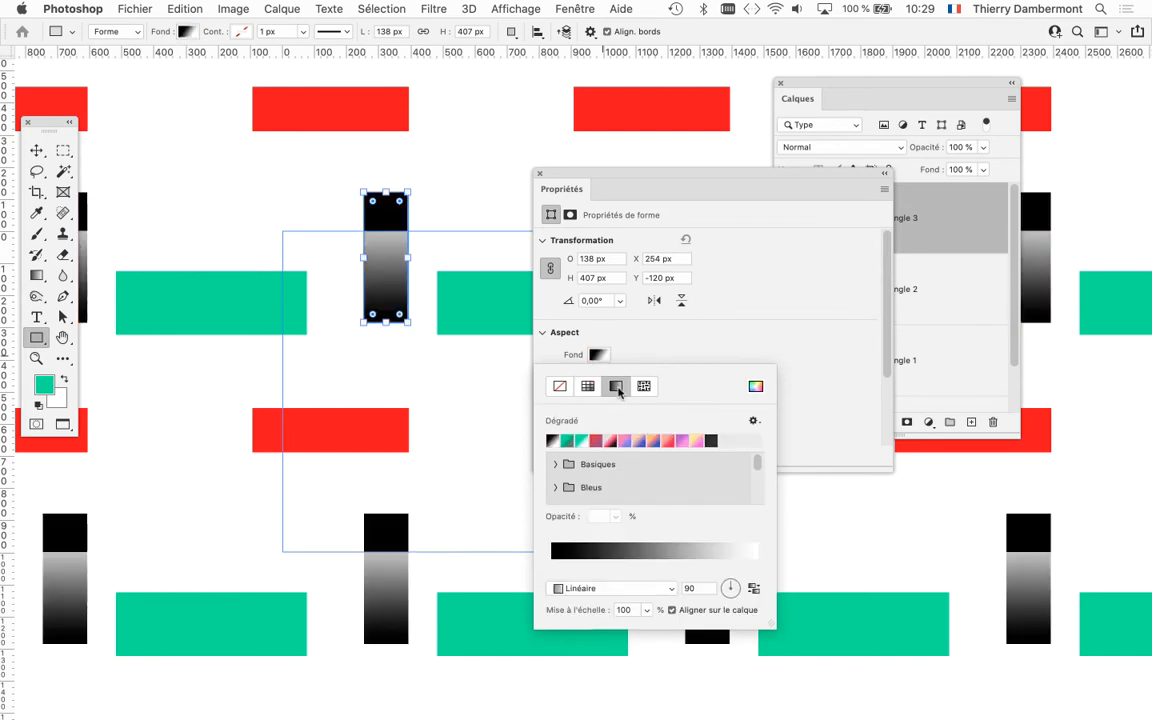
{"action": "left_click", "coordinate": [625, 442]}
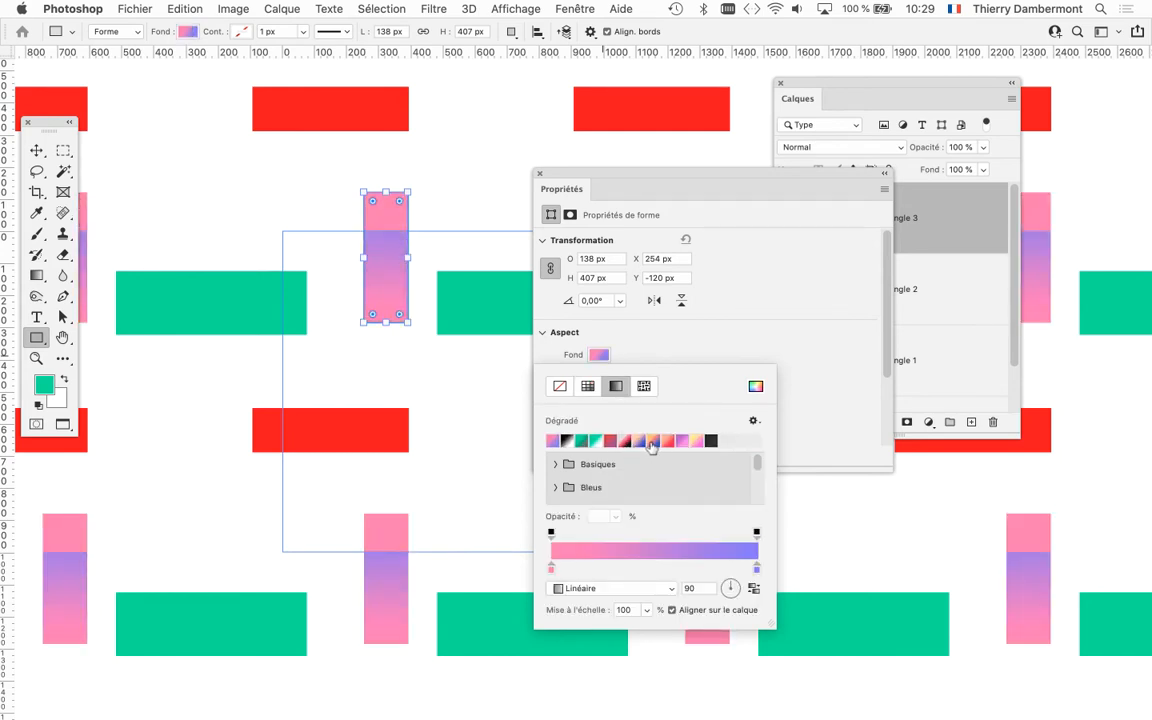
{"action": "left_click", "coordinate": [652, 446]}
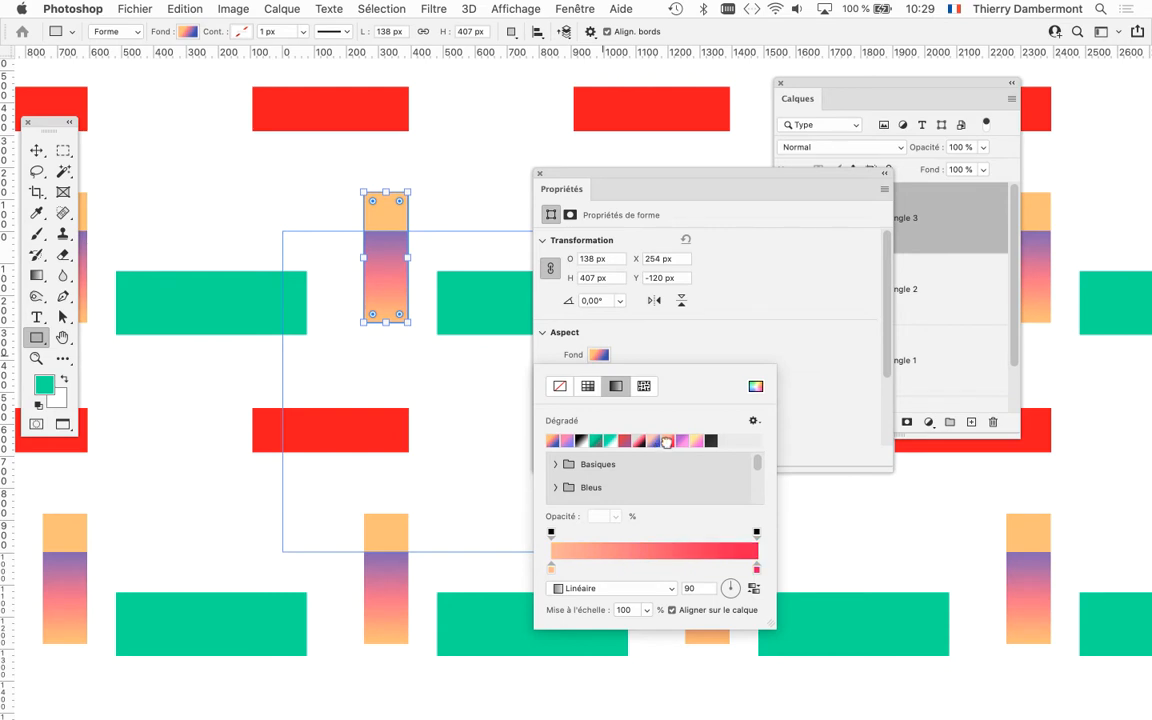
{"action": "left_click", "coordinate": [667, 442]}
{"action": "left_click", "coordinate": [677, 442]}
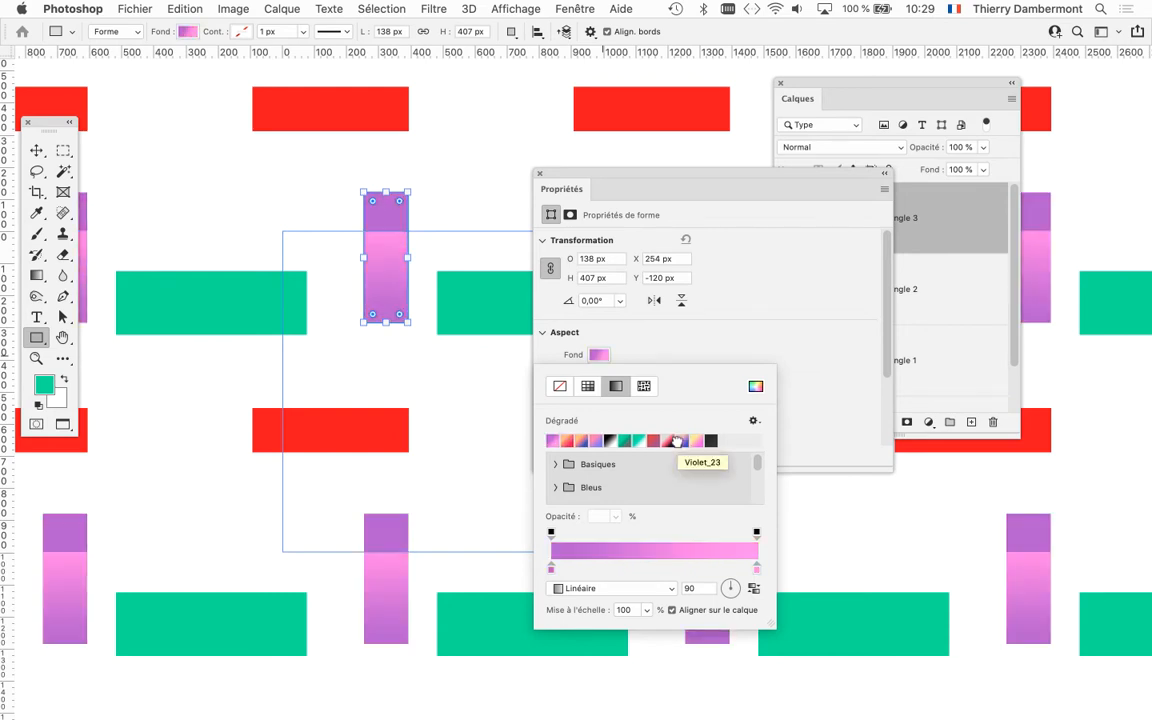
Give the vertical rectangle a solid olive-green fill using a custom colour.
{"action": "left_click", "coordinate": [587, 387]}
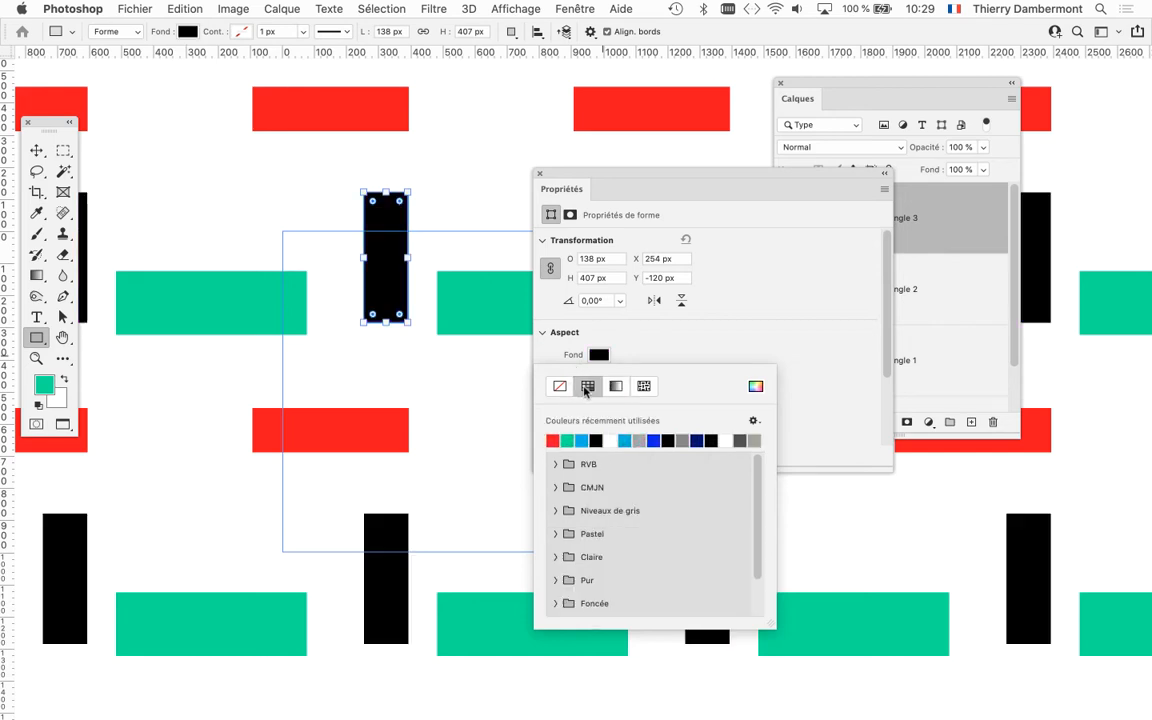
{"action": "left_click", "coordinate": [757, 387]}
{"action": "left_click", "coordinate": [503, 173]}
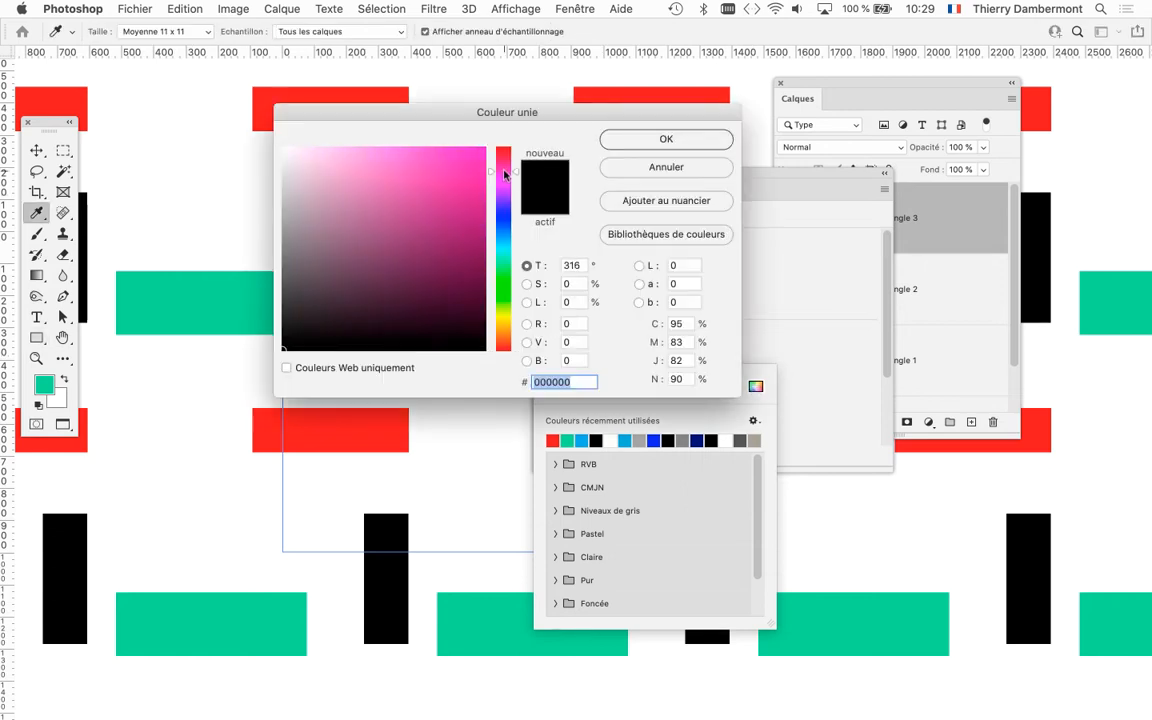
{"action": "left_click", "coordinate": [452, 280]}
{"action": "left_click", "coordinate": [504, 308]}
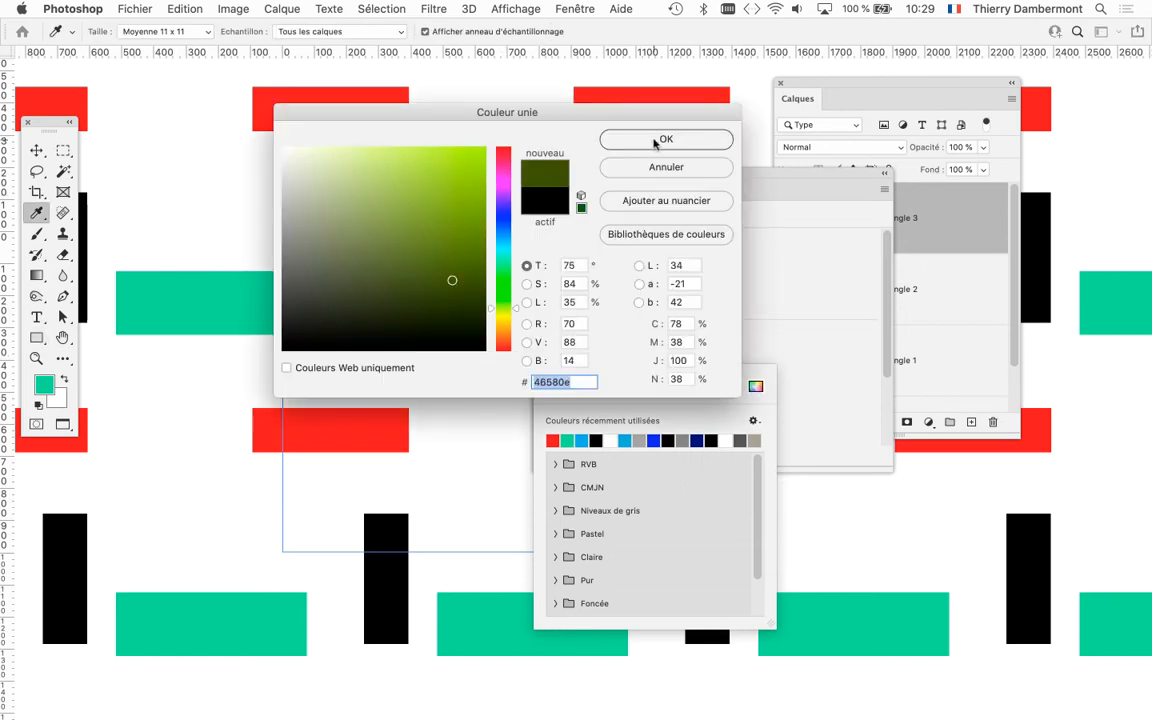
{"action": "left_click", "coordinate": [453, 188]}
{"action": "left_click", "coordinate": [660, 139]}
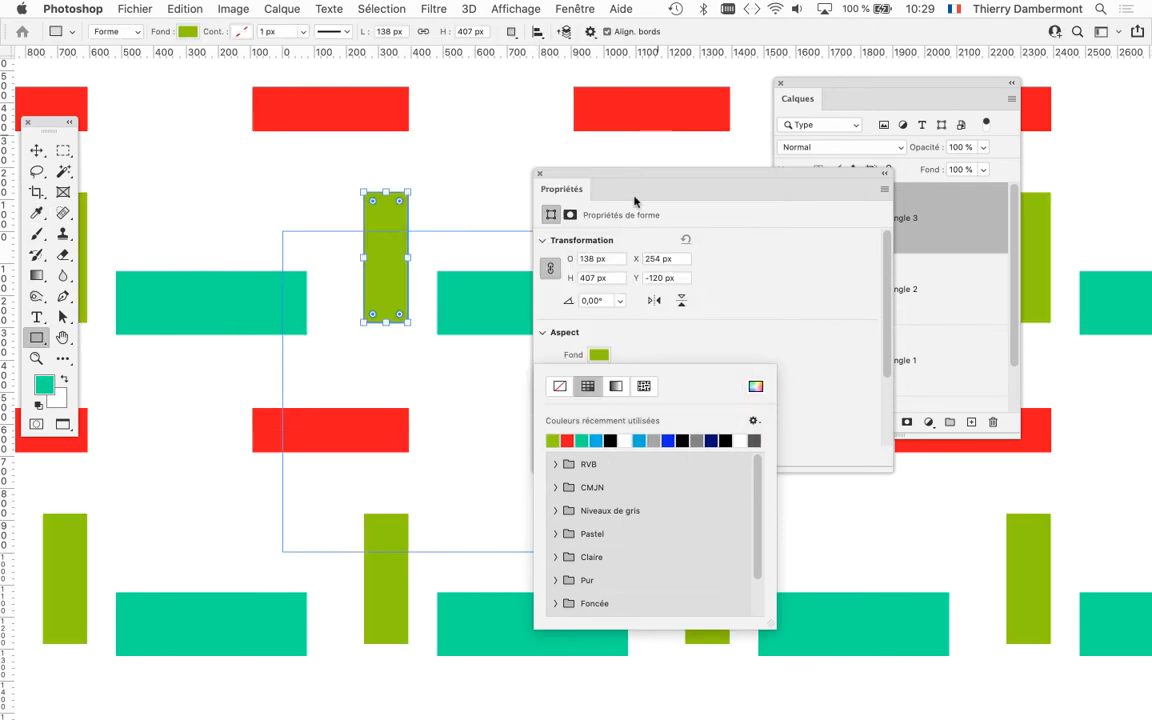
Clear the view of the pattern by moving the Properties and tool panels aside, and enlarge the Layers panel to show every layer.
{"action": "left_click_drag", "start_coordinate": [598, 177], "coordinate": [948, 475]}
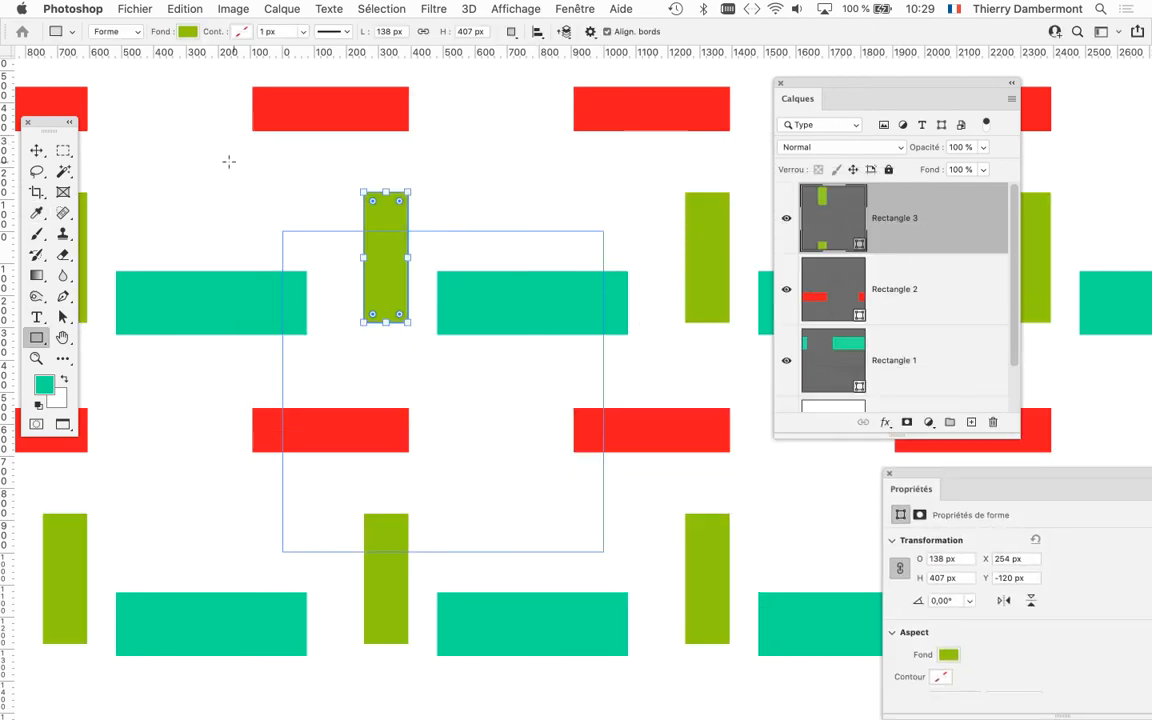
{"action": "scroll", "coordinate": [452, 334], "scroll_direction": "down", "scroll_amount": 5}
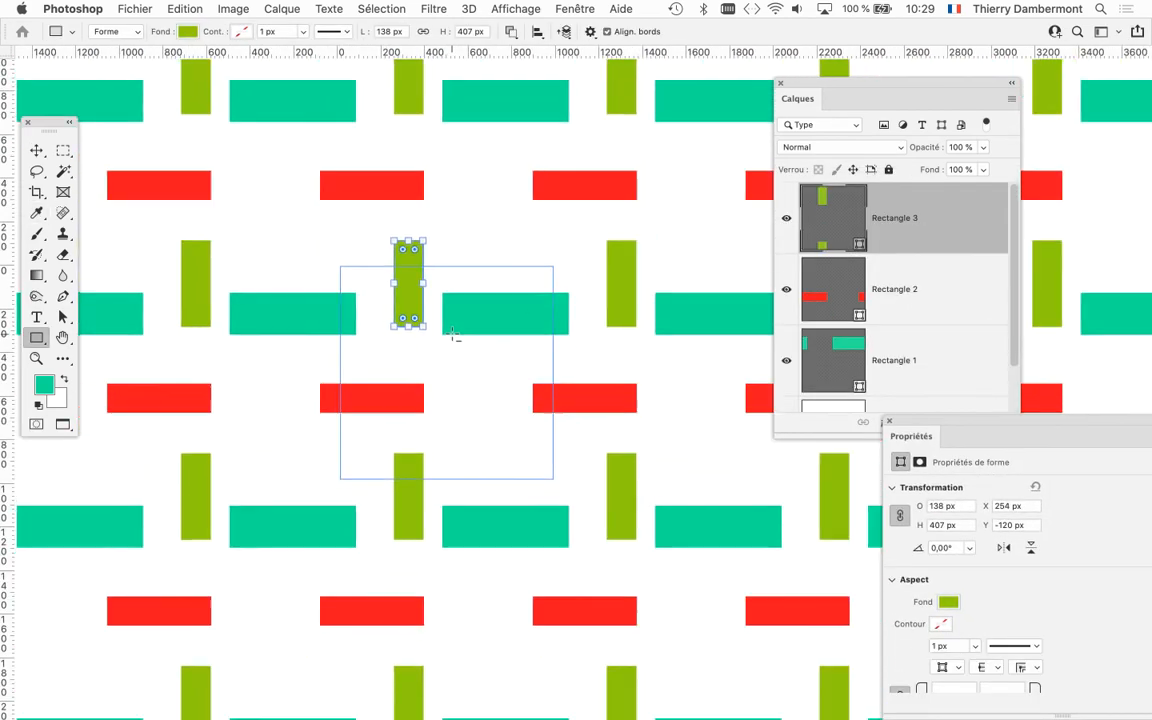
{"action": "scroll", "coordinate": [452, 334], "scroll_direction": "down", "scroll_amount": 1}
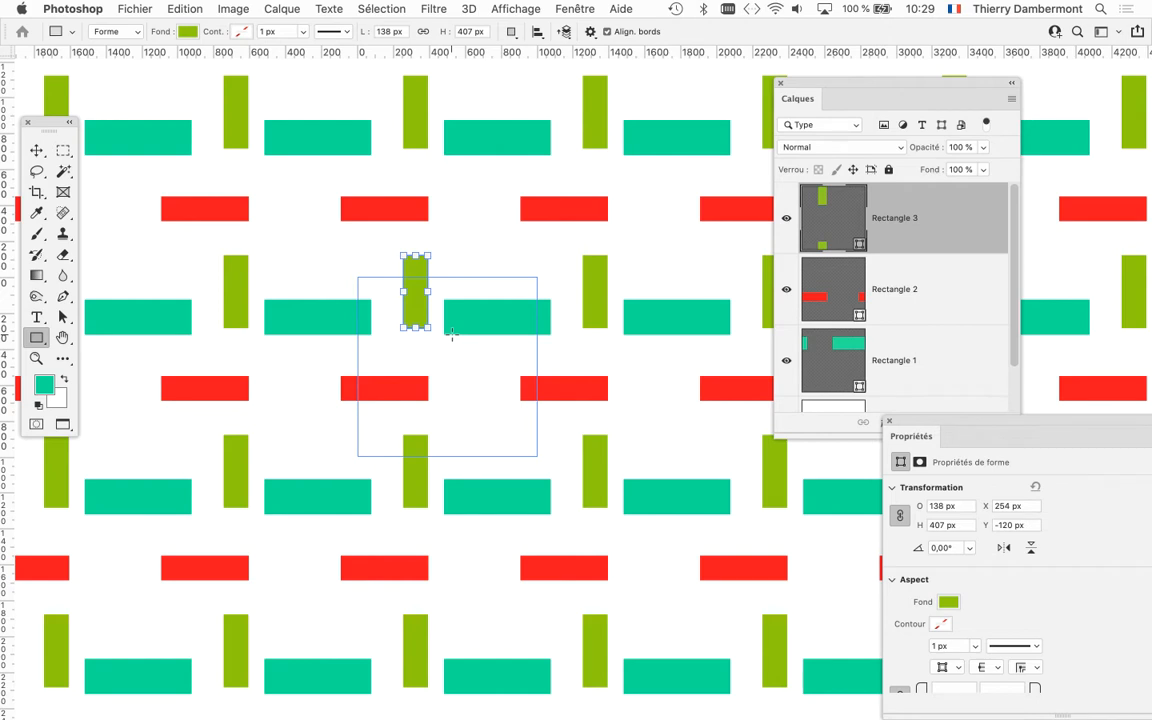
{"action": "left_click_drag", "start_coordinate": [40, 121], "coordinate": [65, 83]}
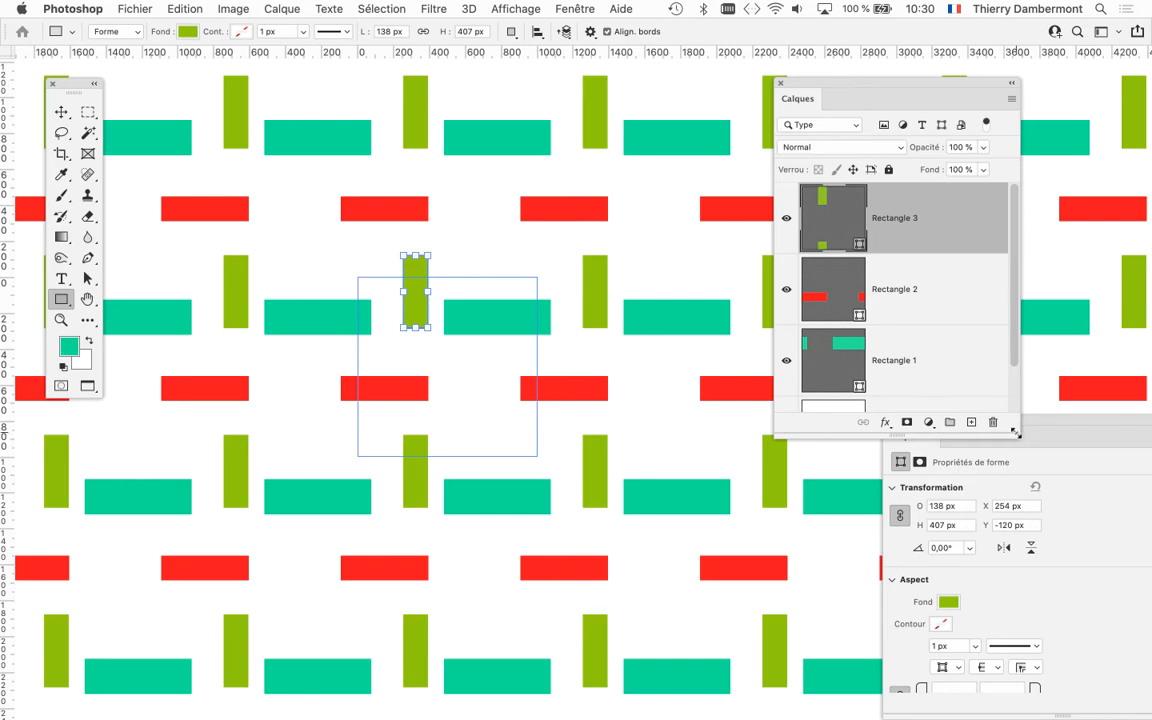
{"action": "left_click_drag", "start_coordinate": [1014, 432], "coordinate": [1040, 577]}
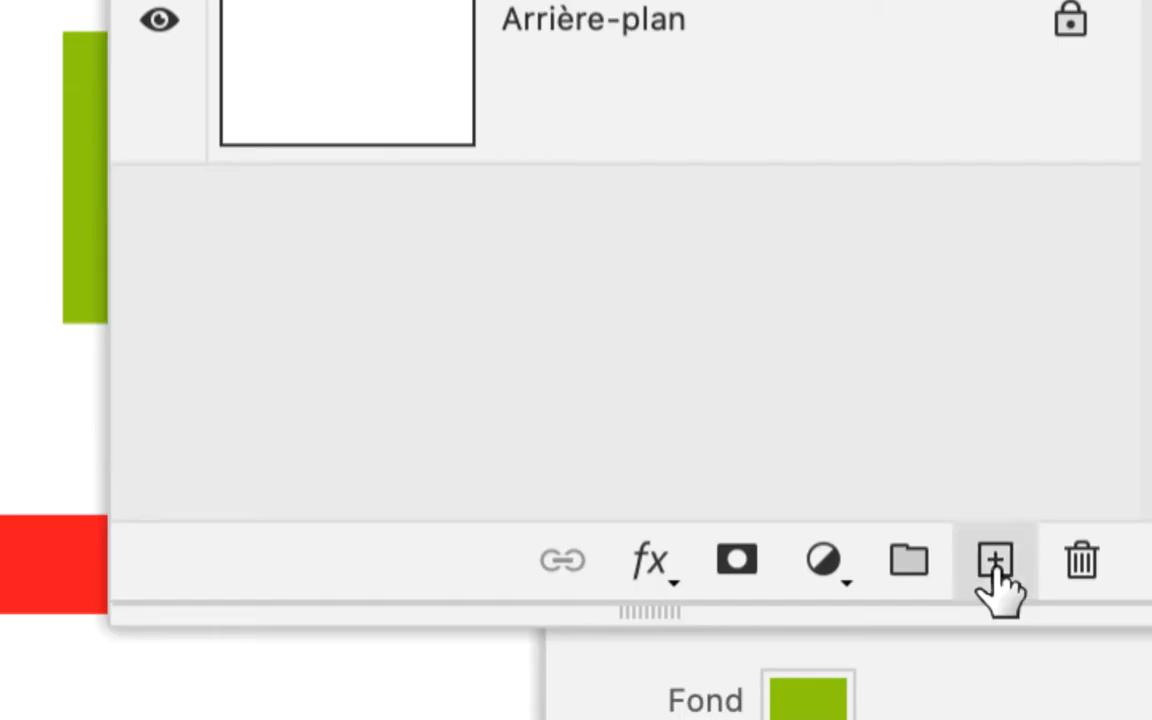
Add a new empty layer above the rectangles and set up a round brush of 233 px with 100% hardness.
{"action": "left_click", "coordinate": [995, 567]}
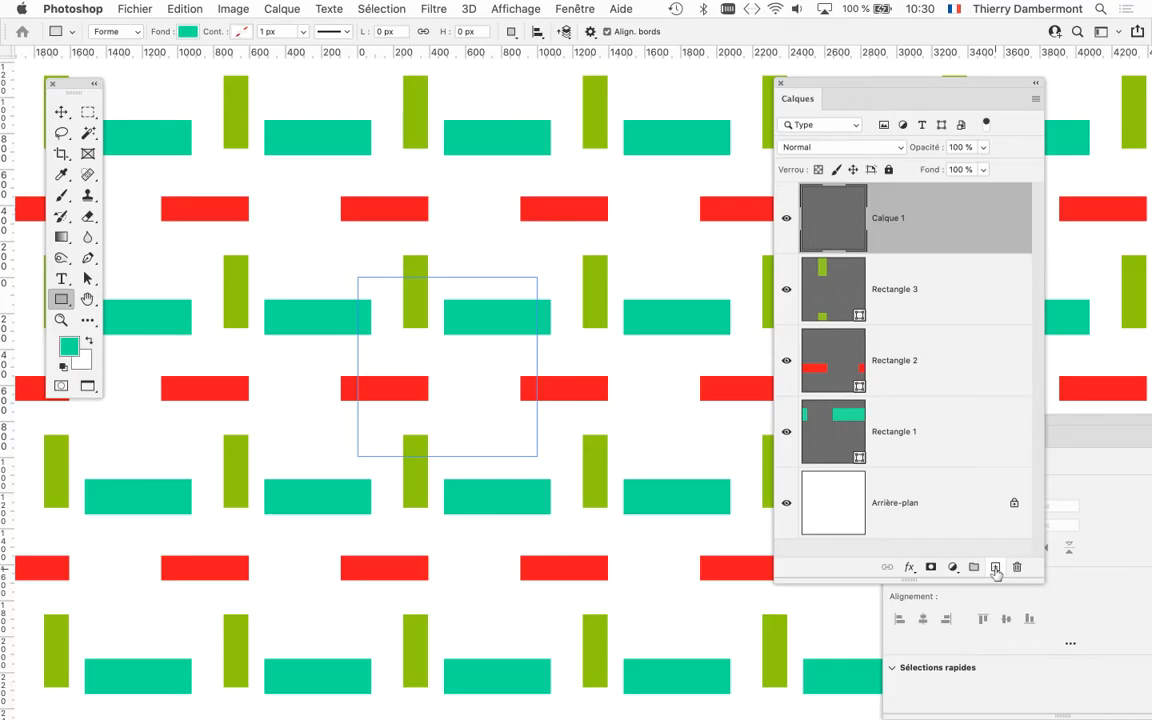
{"action": "left_click", "coordinate": [61, 194]}
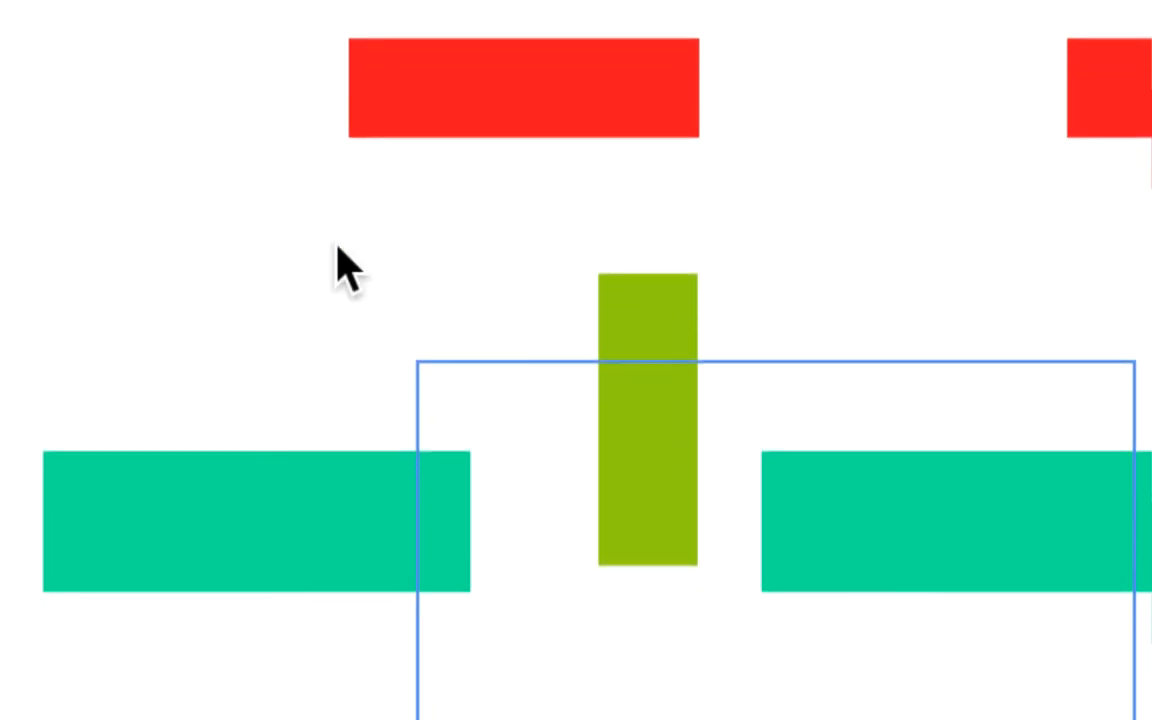
{"action": "mouse_move", "coordinate": [338, 246]}
{"action": "left_mouse_down"}
{"action": "mouse_move", "coordinate": [642, 245]}
{"action": "mouse_move", "coordinate": [590, 245]}
{"action": "left_mouse_up"}
{"action": "mouse_move", "coordinate": [392, 265]}
{"action": "left_mouse_down"}
{"action": "mouse_move", "coordinate": [106, 267]}
{"action": "mouse_move", "coordinate": [424, 255]}
{"action": "mouse_move", "coordinate": [106, 245]}
{"action": "mouse_move", "coordinate": [188, 245]}
{"action": "left_mouse_up"}
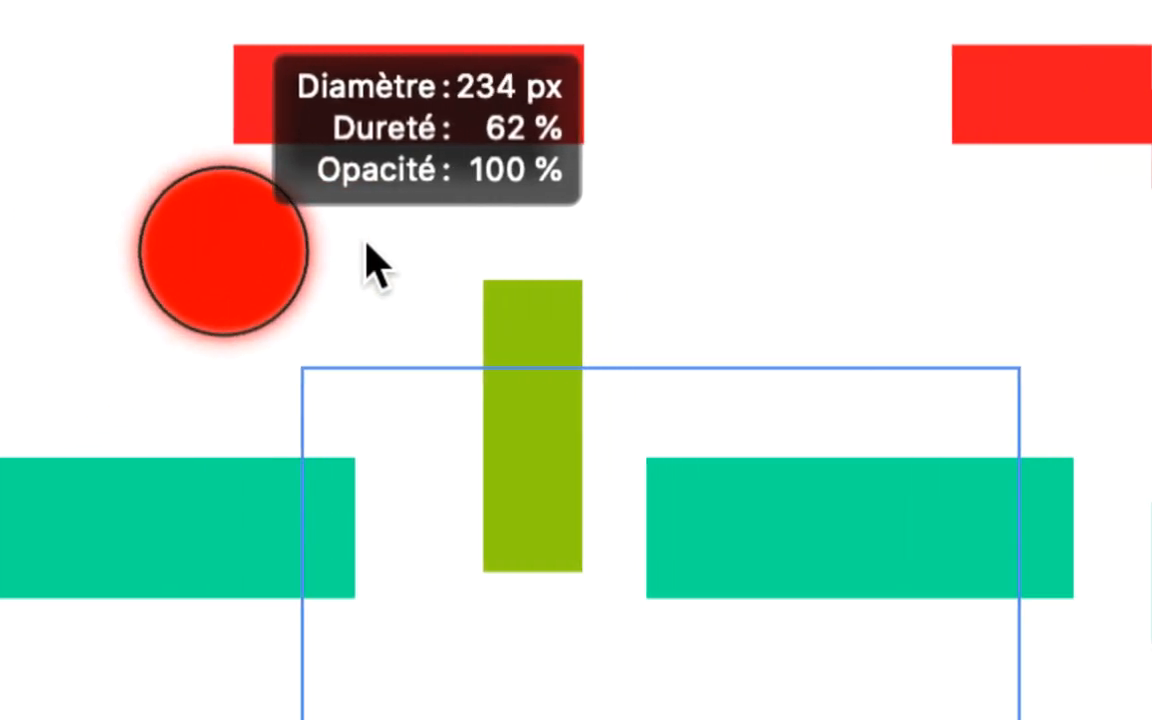
{"action": "mouse_move", "coordinate": [366, 242]}
{"action": "left_mouse_down"}
{"action": "mouse_move", "coordinate": [193, 242]}
{"action": "mouse_move", "coordinate": [411, 245]}
{"action": "mouse_move", "coordinate": [376, 252]}
{"action": "mouse_move", "coordinate": [363, 228]}
{"action": "mouse_move", "coordinate": [356, 40]}
{"action": "mouse_move", "coordinate": [373, 501]}
{"action": "left_mouse_up"}
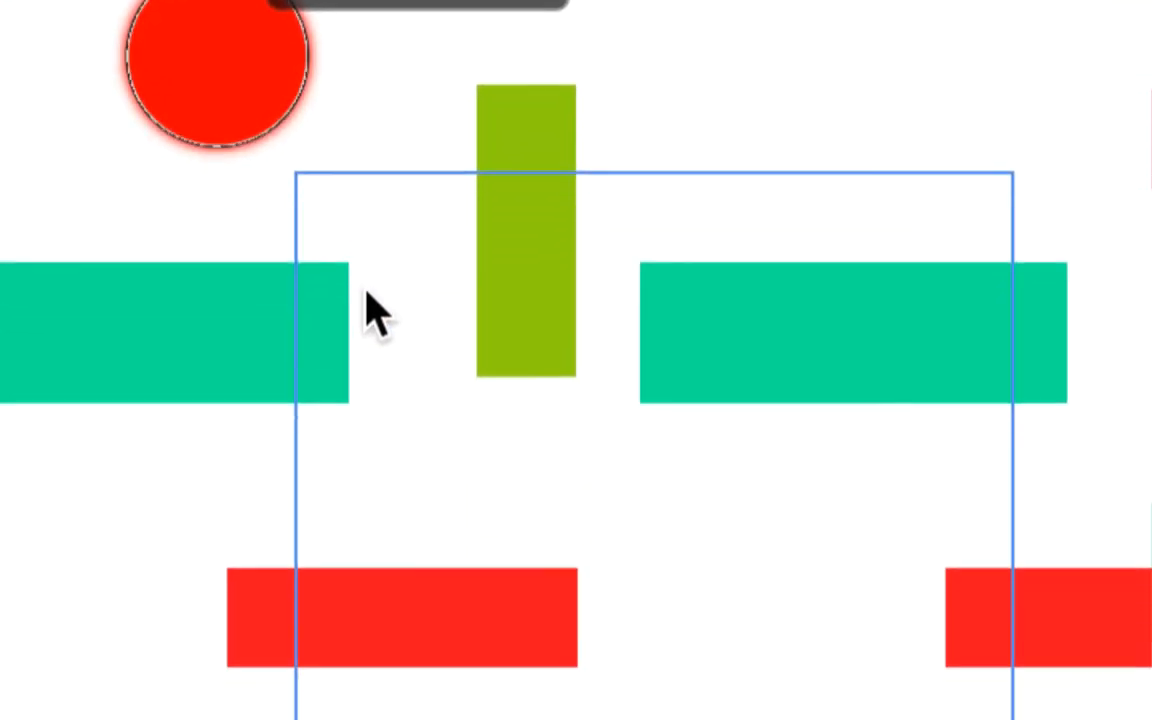
{"action": "mouse_move", "coordinate": [375, 310]}
{"action": "left_mouse_down"}
{"action": "mouse_move", "coordinate": [378, 347]}
{"action": "mouse_move", "coordinate": [342, 262]}
{"action": "mouse_move", "coordinate": [343, 312]}
{"action": "mouse_move", "coordinate": [332, 290]}
{"action": "left_mouse_up"}
{"action": "left_click_drag", "start_coordinate": [208, 14], "coordinate": [222, 94]}
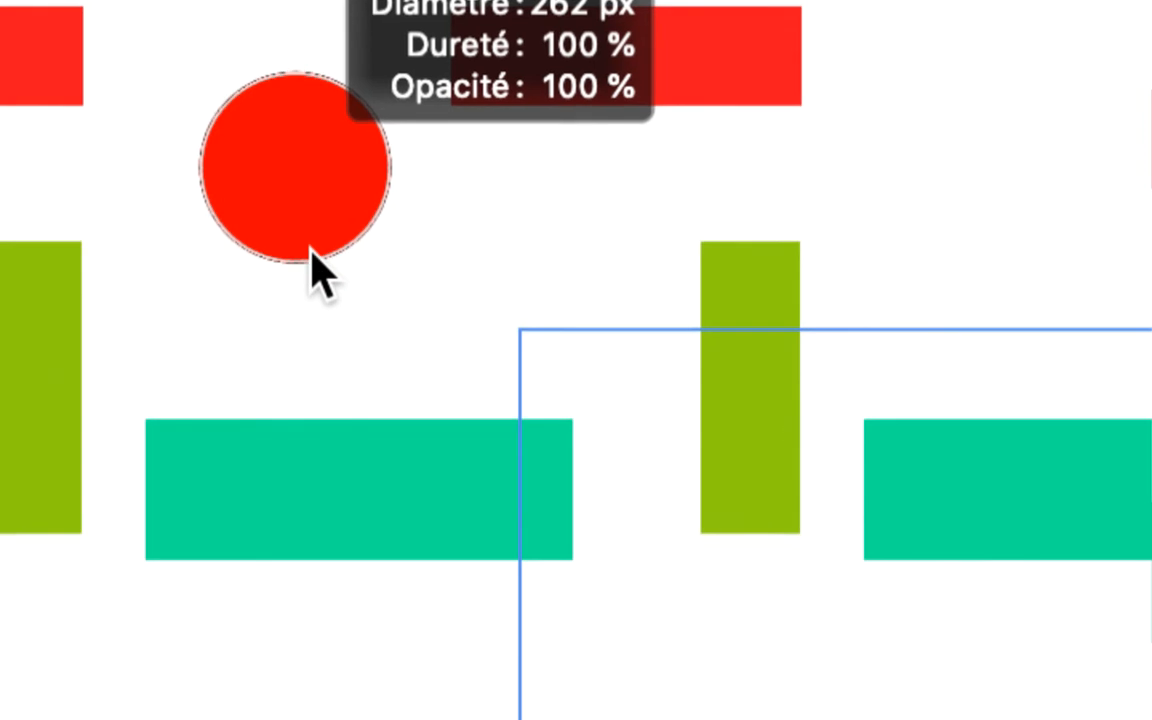
{"action": "left_click_drag", "start_coordinate": [316, 275], "coordinate": [318, 272]}
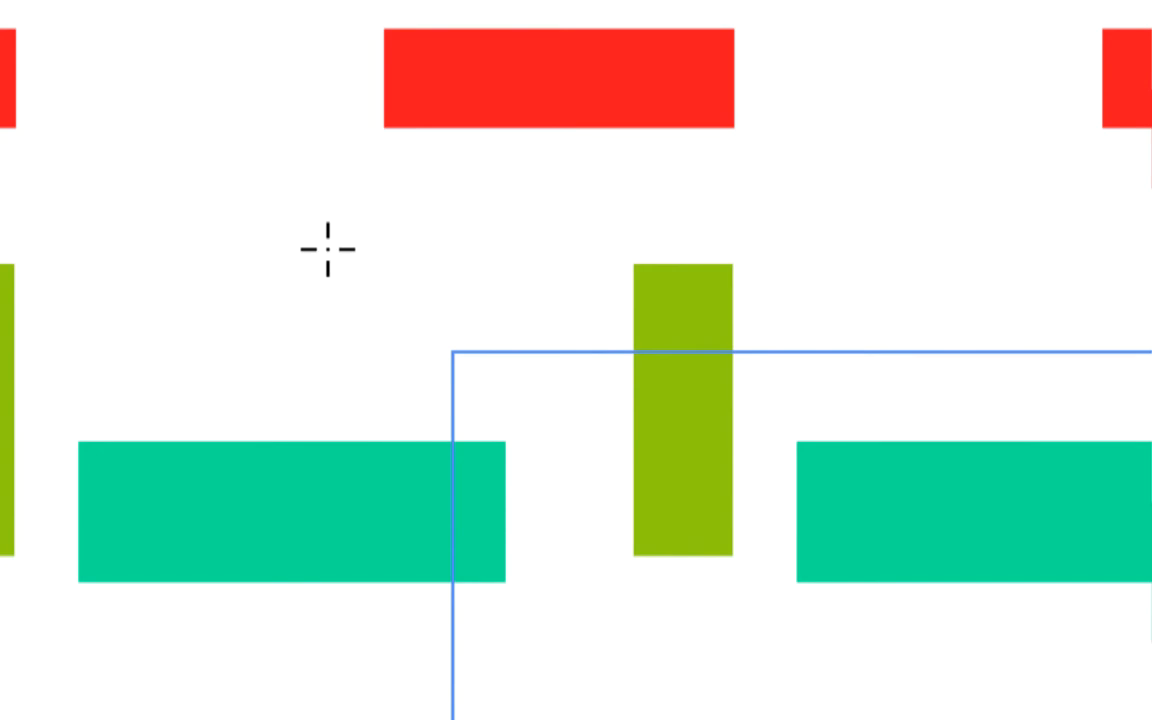
{"action": "mouse_move", "coordinate": [327, 249]}
{"action": "left_mouse_down"}
{"action": "mouse_move", "coordinate": [340, 268]}
{"action": "mouse_move", "coordinate": [321, 245]}
{"action": "left_mouse_up"}
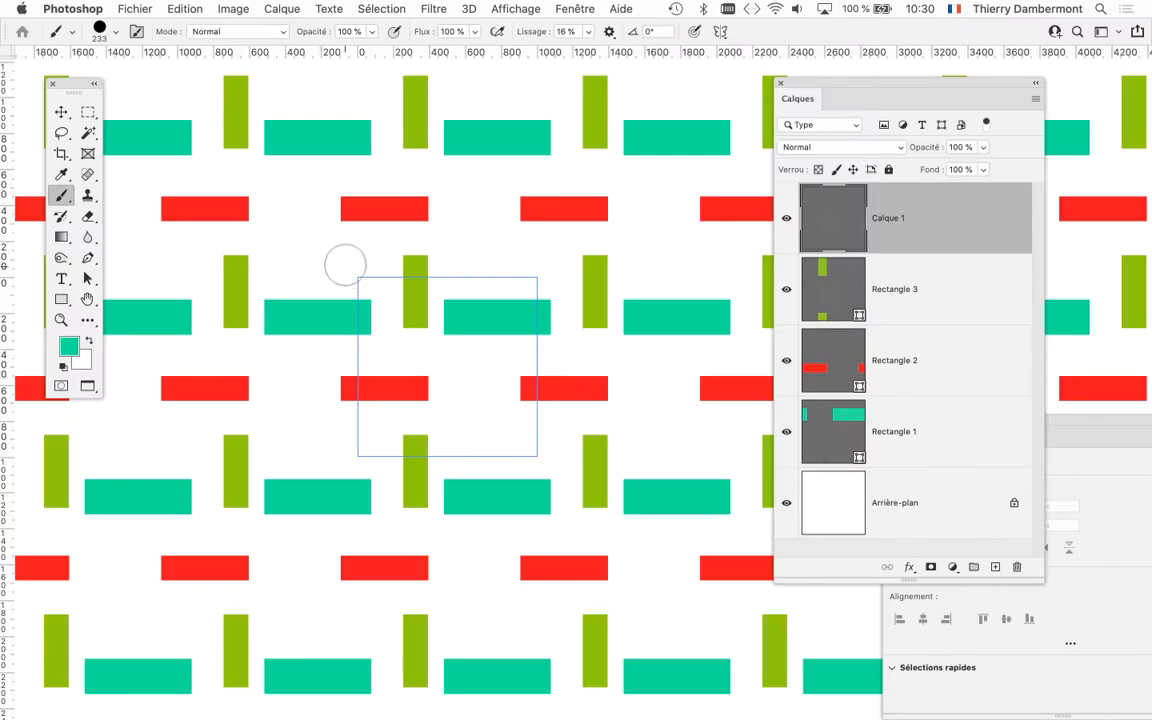
Test a wide green diagonal brush stroke across the canvas, undo it, and change the foreground colour to medium grey.
{"action": "left_click_drag", "start_coordinate": [431, 268], "coordinate": [1123, 719]}
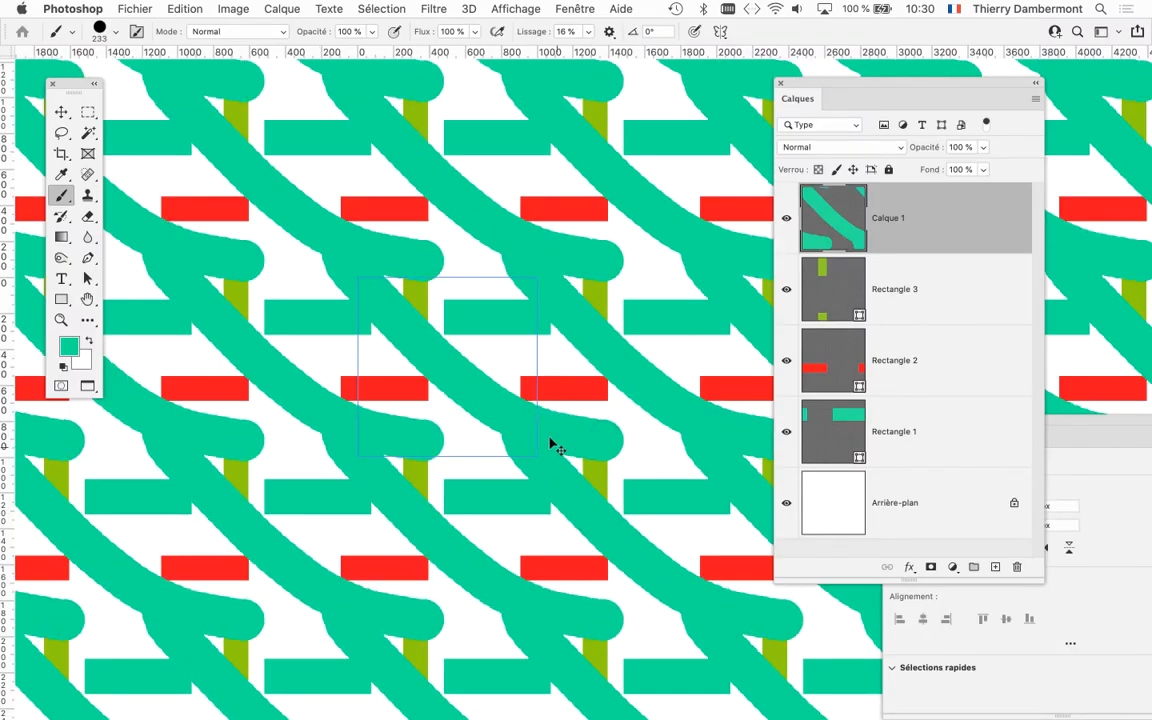
{"action": "key", "text": "super+z"}
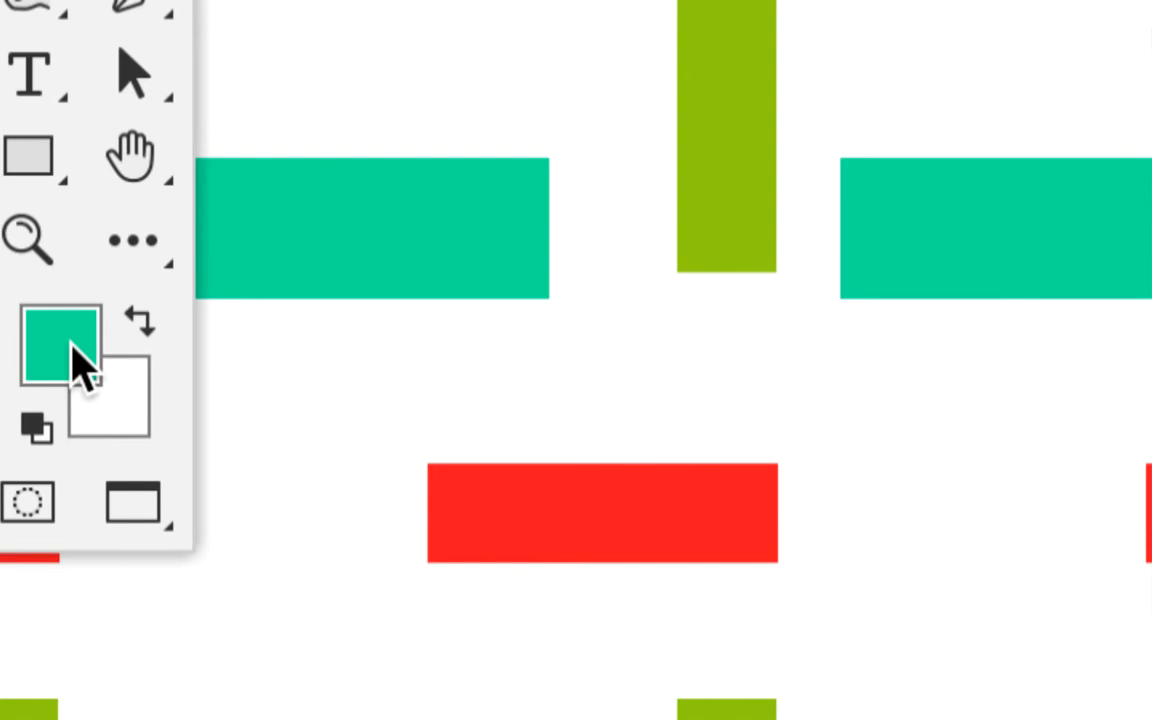
{"action": "left_click", "coordinate": [78, 365]}
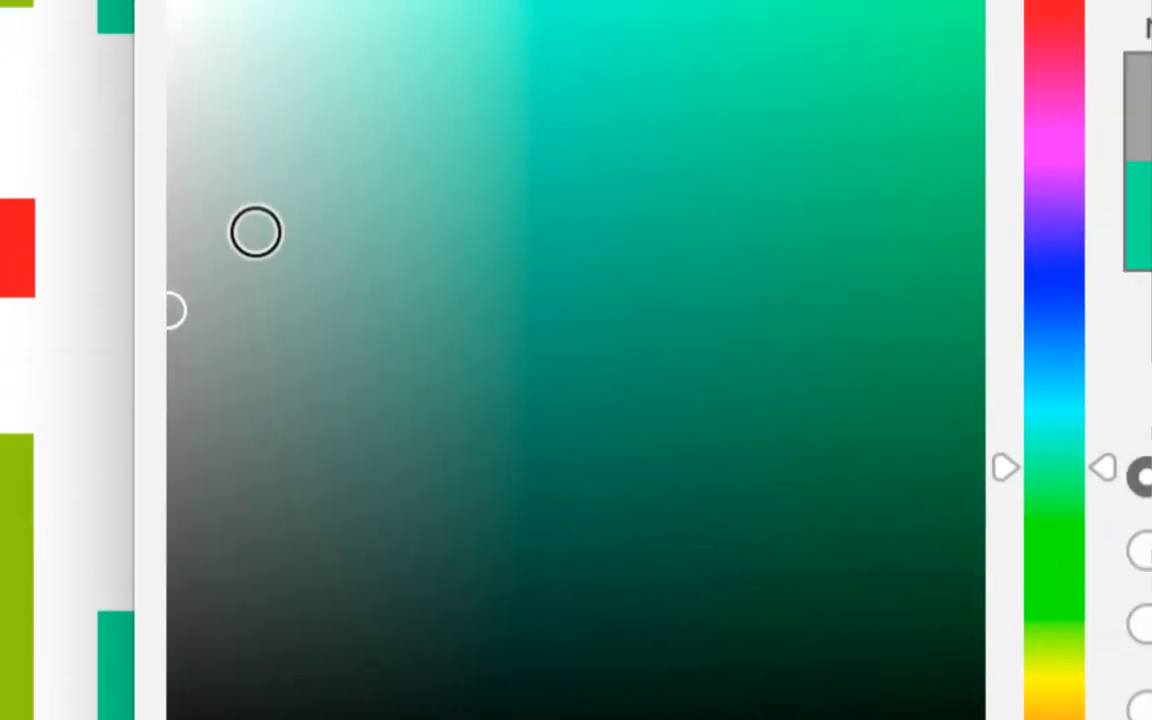
{"action": "left_click", "coordinate": [527, 200]}
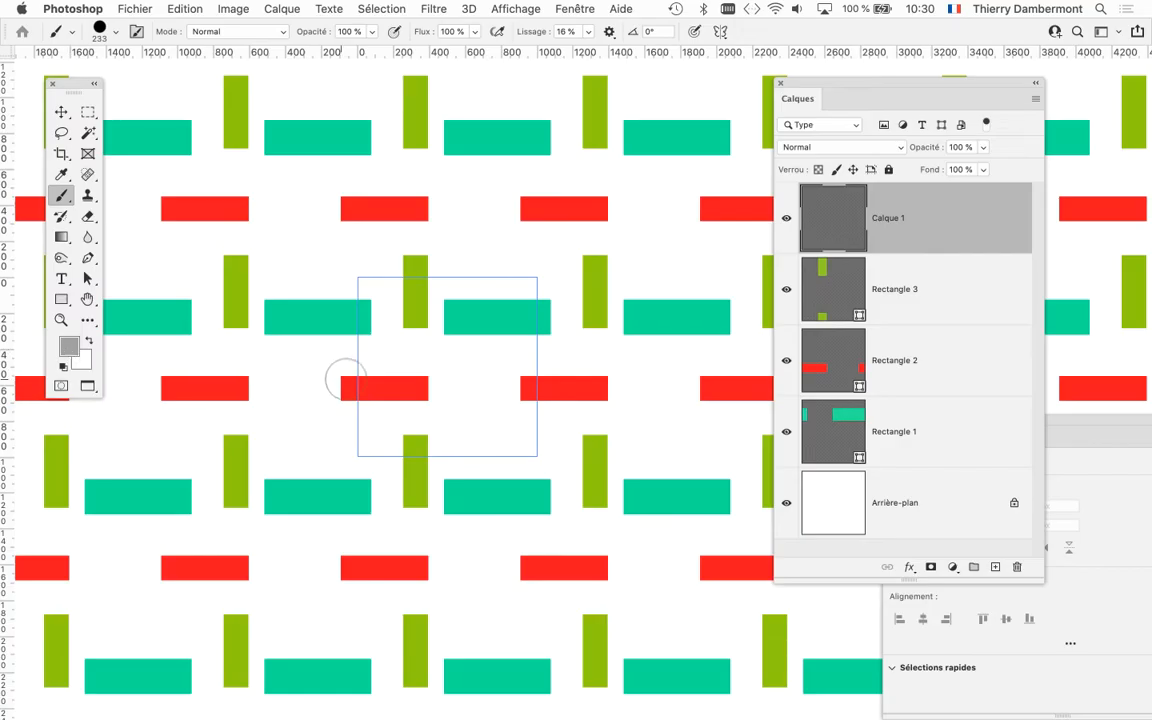
Reduce the brush to 83 px and paint one curved grey stroke across the canvas's top edge, undoing the other trial strokes.
{"action": "mouse_move", "coordinate": [395, 241]}
{"action": "left_mouse_down"}
{"action": "mouse_move", "coordinate": [373, 263]}
{"action": "mouse_move", "coordinate": [393, 346]}
{"action": "mouse_move", "coordinate": [445, 375]}
{"action": "mouse_move", "coordinate": [630, 380]}
{"action": "left_mouse_up"}
{"action": "key", "text": "super+z"}
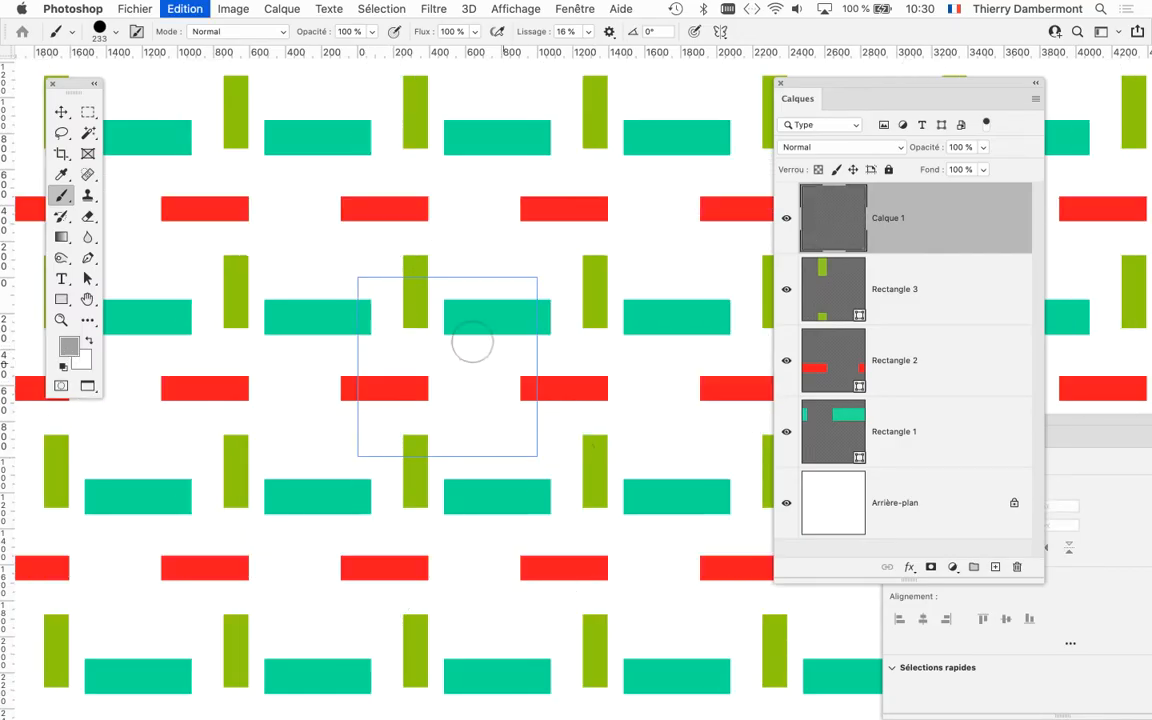
{"action": "left_click_drag", "start_coordinate": [472, 345], "coordinate": [445, 352]}
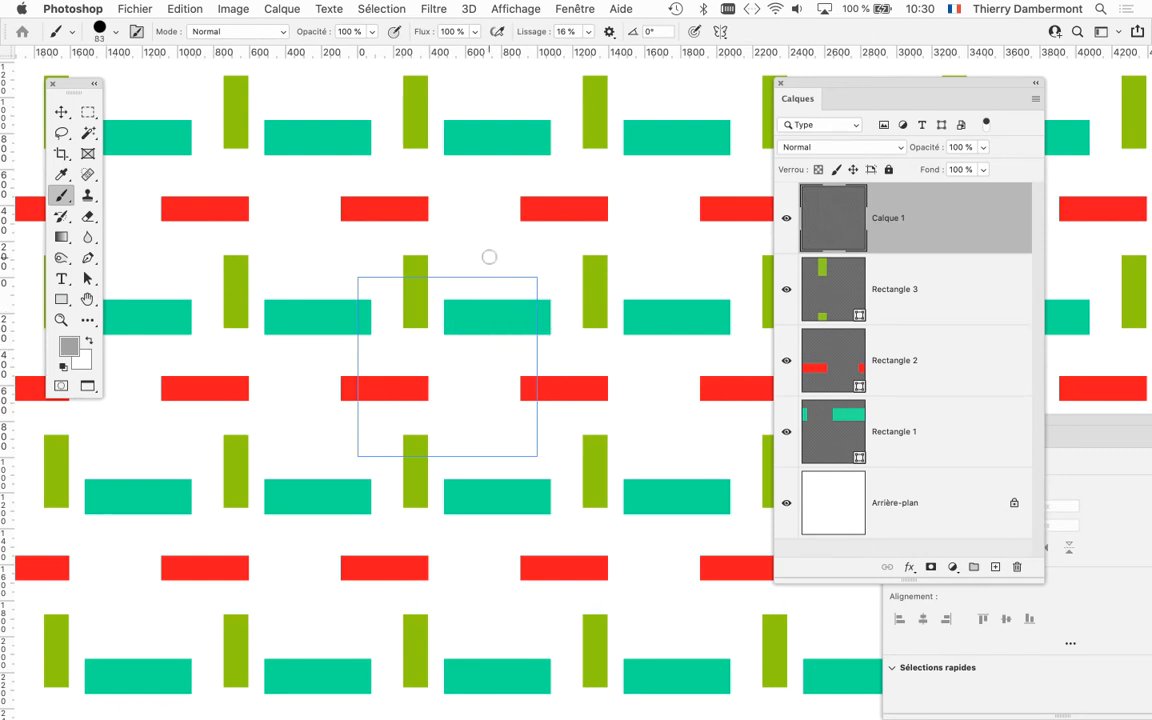
{"action": "mouse_move", "coordinate": [489, 257]}
{"action": "left_mouse_down"}
{"action": "mouse_move", "coordinate": [412, 330]}
{"action": "mouse_move", "coordinate": [402, 362]}
{"action": "left_mouse_up"}
{"action": "mouse_move", "coordinate": [517, 342]}
{"action": "left_mouse_down"}
{"action": "mouse_move", "coordinate": [470, 397]}
{"action": "mouse_move", "coordinate": [378, 467]}
{"action": "left_mouse_up"}
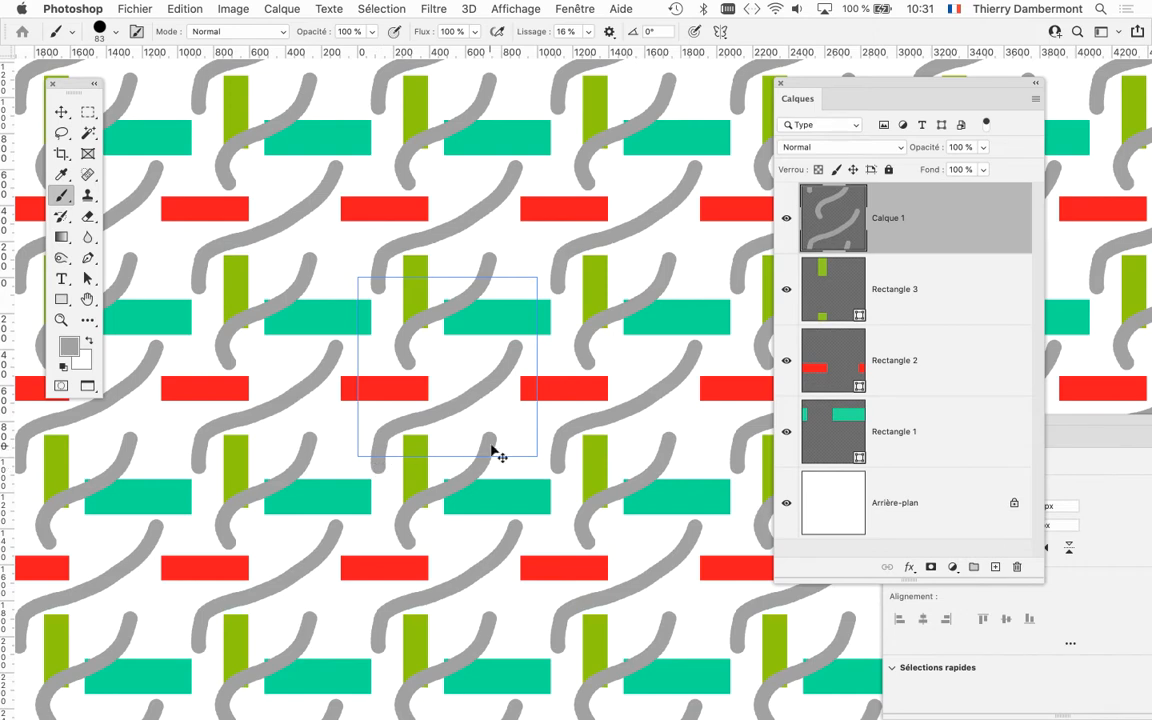
{"action": "key", "text": "super+z"}
Paint three thinner curved grey strokes with a 39 px brush: in the canvas's lower half, across its bottom edge and across its left edge.
{"action": "left_click_drag", "start_coordinate": [491, 398], "coordinate": [383, 446]}
{"action": "left_click", "coordinate": [492, 367]}
{"action": "left_click_drag", "start_coordinate": [510, 415], "coordinate": [540, 478]}
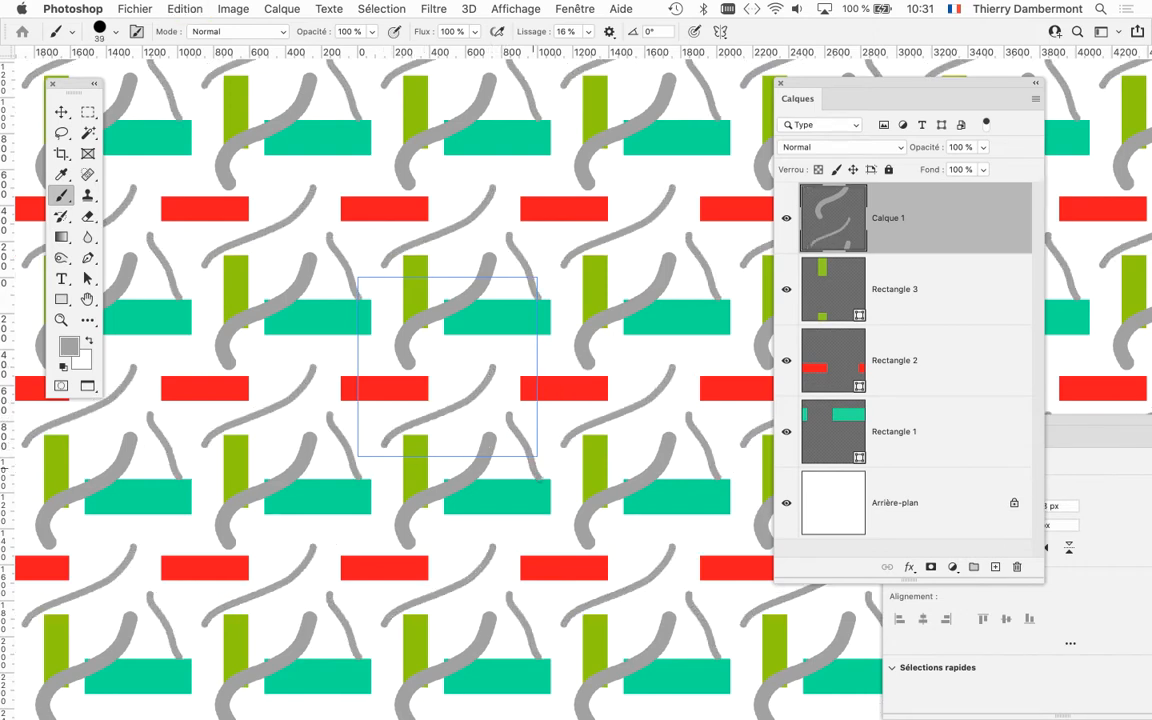
{"action": "left_click_drag", "start_coordinate": [391, 333], "coordinate": [334, 354]}
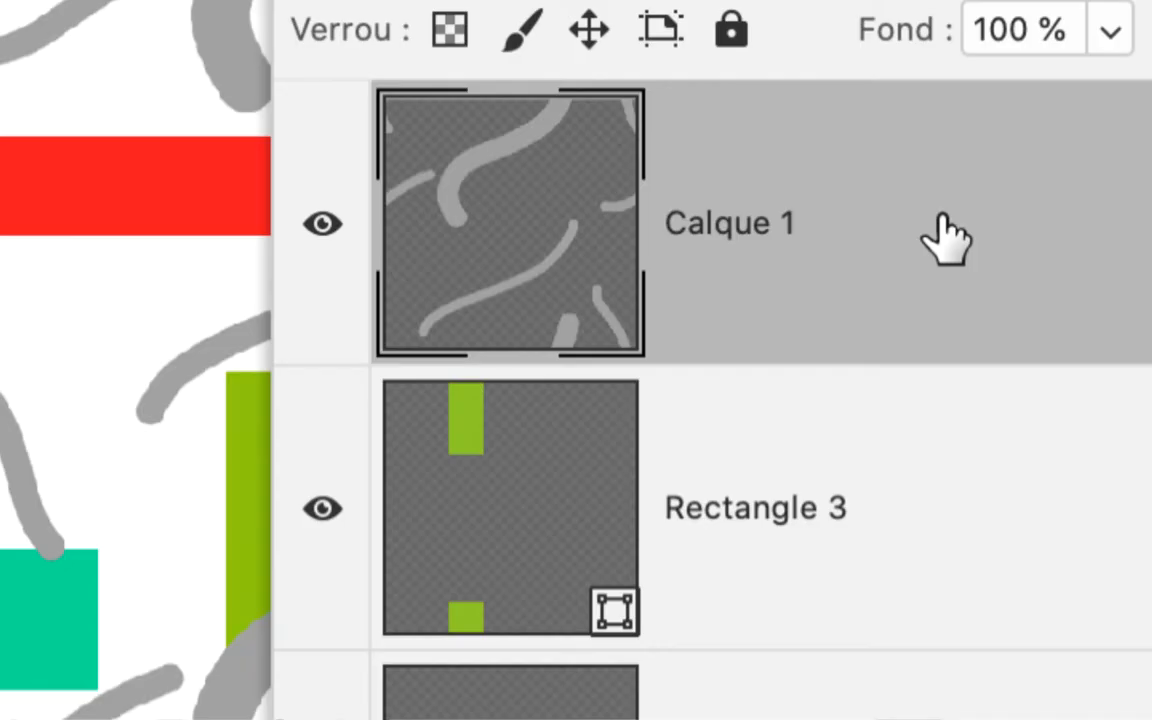
Move the Calque 1 layer beneath the rectangles, just above Arrière-plan, and lower its opacity to 35%.
{"action": "left_click_drag", "start_coordinate": [947, 237], "coordinate": [942, 415]}
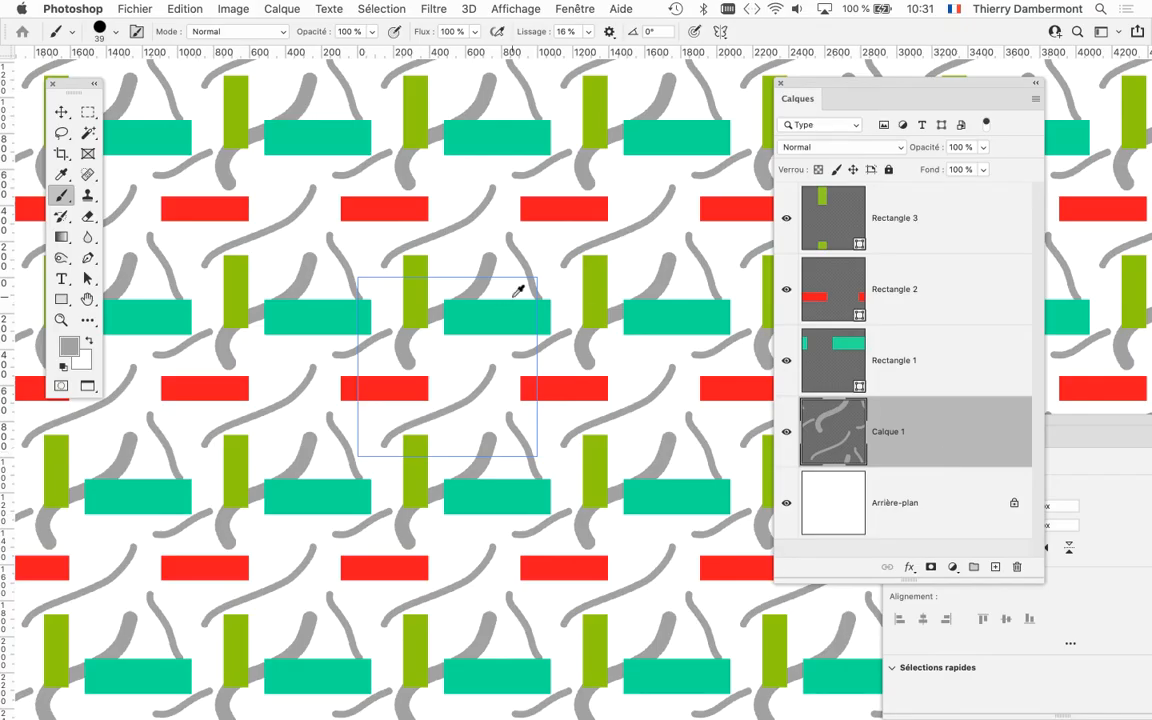
{"action": "scroll", "coordinate": [516, 294], "scroll_direction": "down", "scroll_amount": 2}
{"action": "left_click_drag", "start_coordinate": [488, 358], "coordinate": [419, 314]}
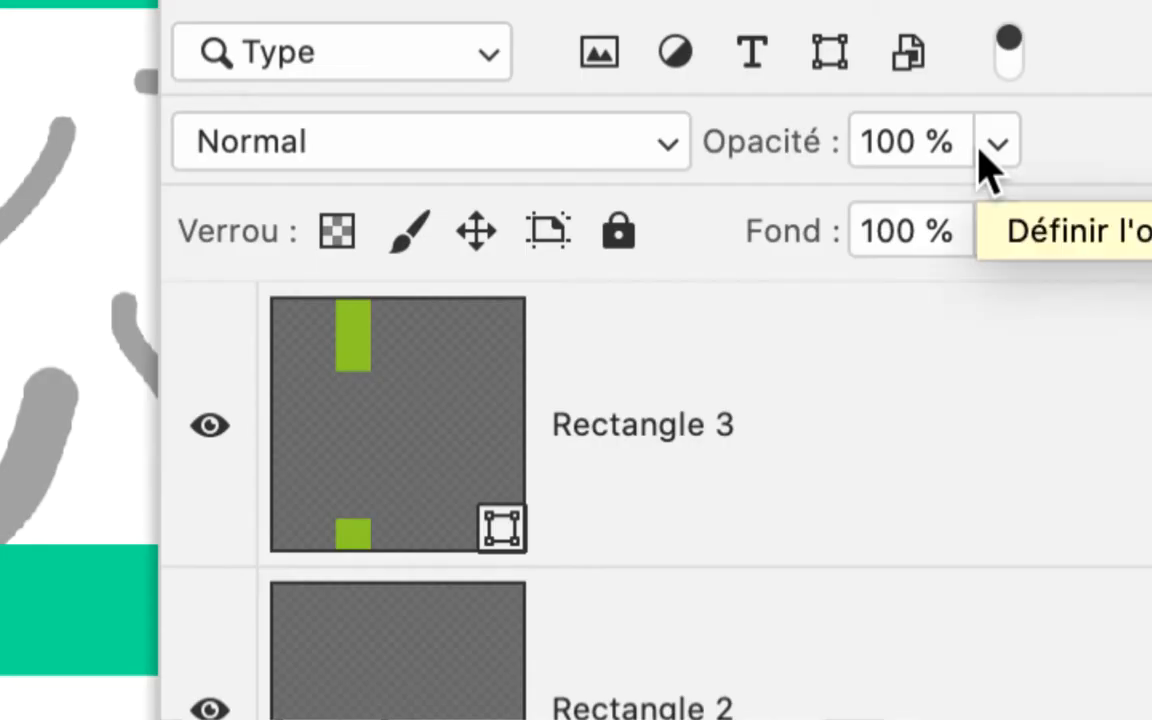
{"action": "left_click", "coordinate": [996, 145]}
{"action": "left_click", "coordinate": [875, 227]}
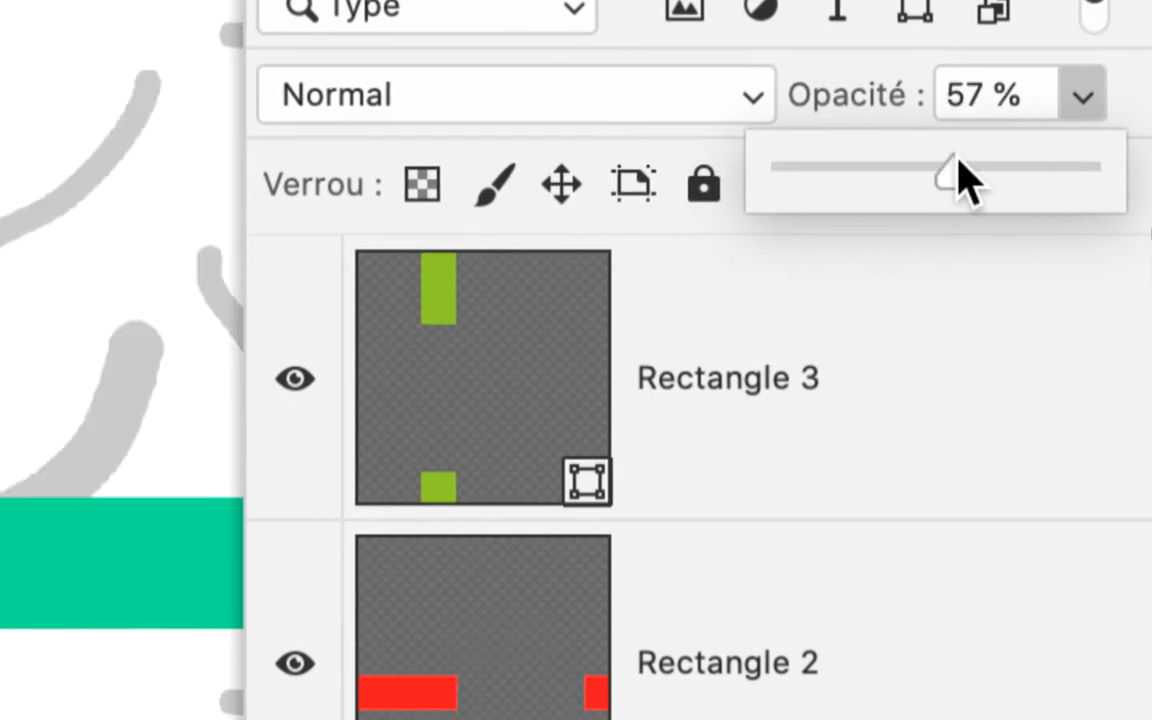
{"action": "left_click_drag", "start_coordinate": [957, 162], "coordinate": [890, 167]}
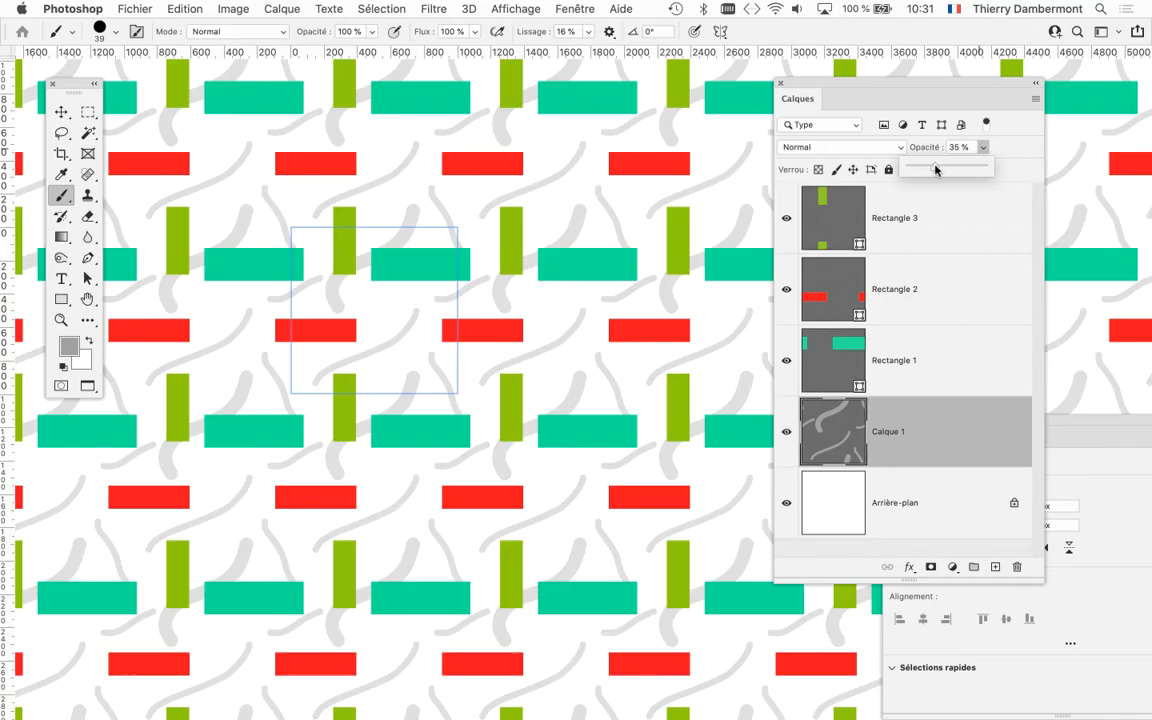
{"action": "left_click_drag", "start_coordinate": [858, 84], "coordinate": [911, 88]}
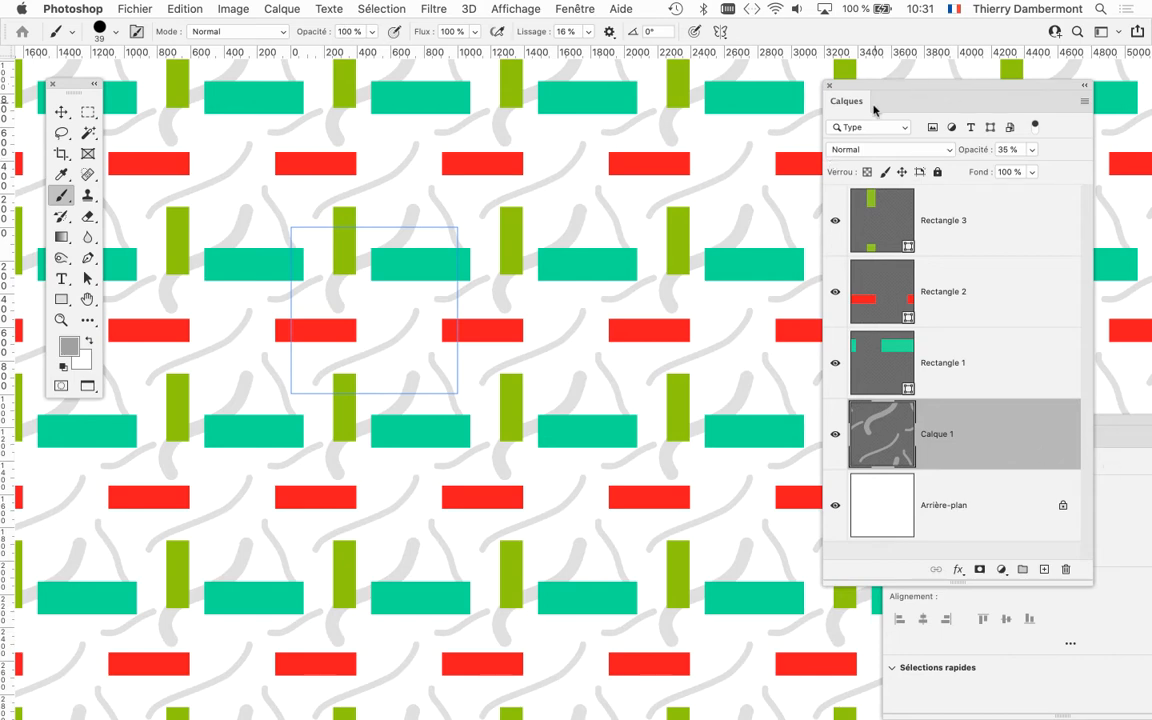
Convert the Calque 1 layer with the grey strokes into a smart object (objet dynamique).
{"action": "left_click_drag", "start_coordinate": [875, 98], "coordinate": [664, 37]}
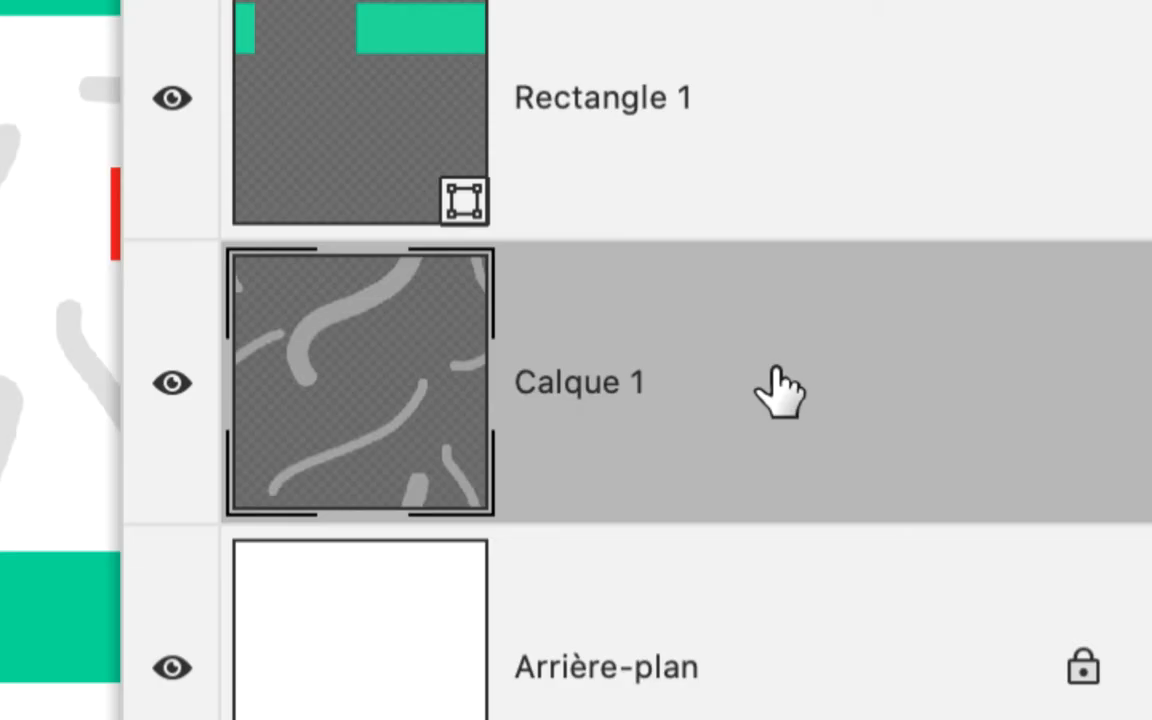
{"action": "right_click", "coordinate": [775, 373]}
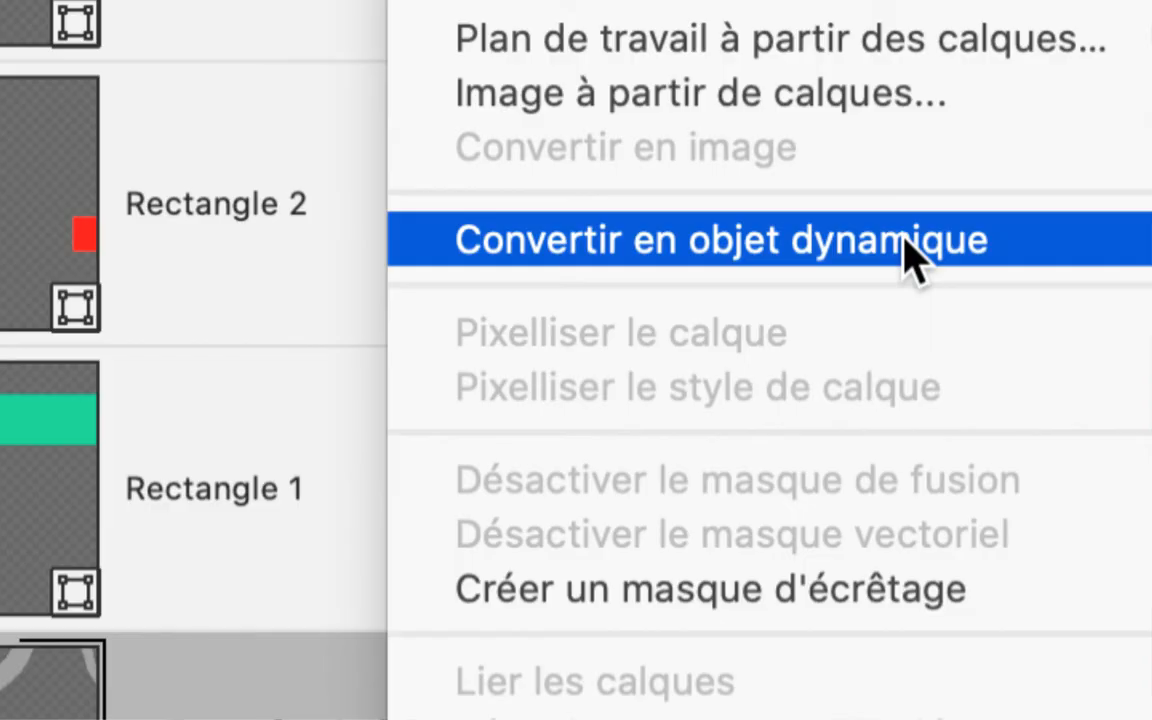
{"action": "left_click", "coordinate": [910, 258]}
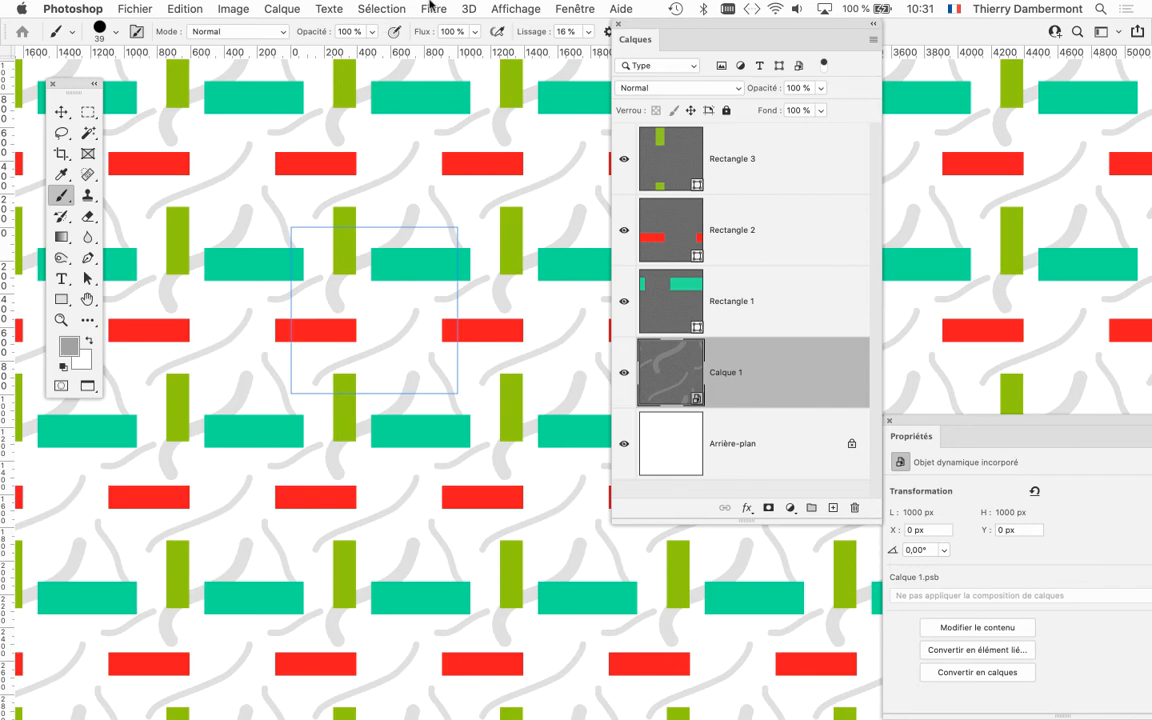
Apply a Gaussian blur (Flou gaussien) smart filter to Calque 1, raising the radius above the proposed value.
{"action": "left_click", "coordinate": [433, 8]}
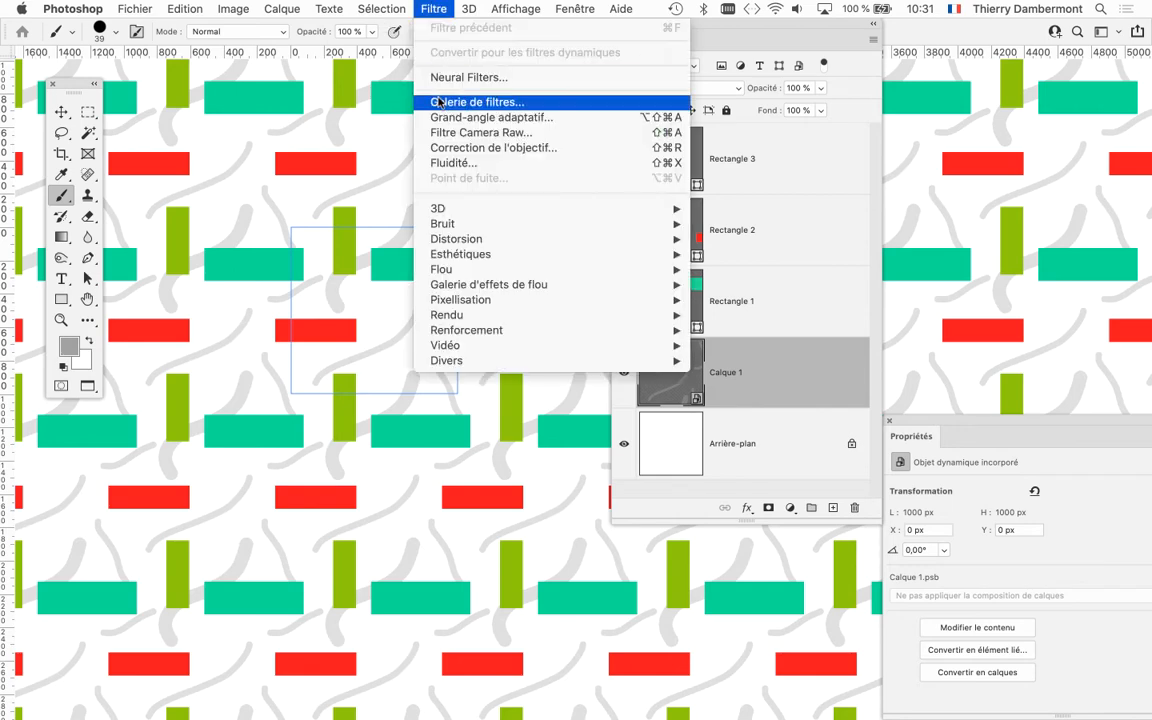
{"action": "mouse_move", "coordinate": [440, 269]}
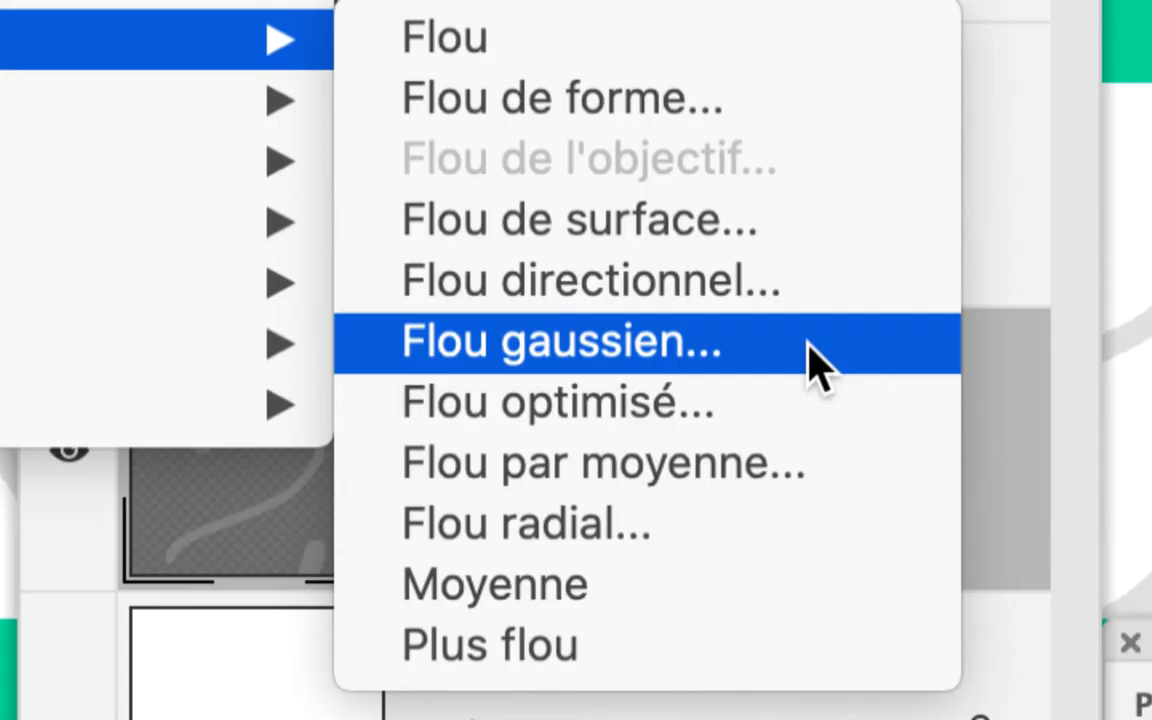
{"action": "left_click", "coordinate": [810, 351]}
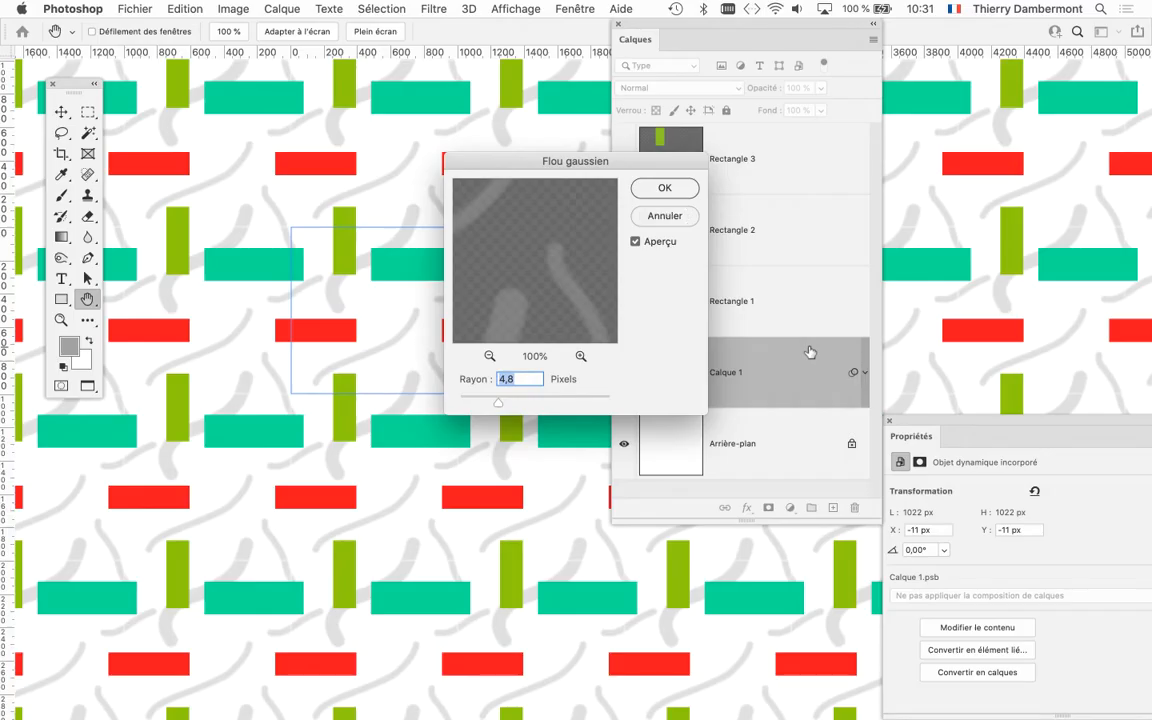
{"action": "left_click_drag", "start_coordinate": [498, 401], "coordinate": [517, 401]}
{"action": "left_click", "coordinate": [664, 187]}
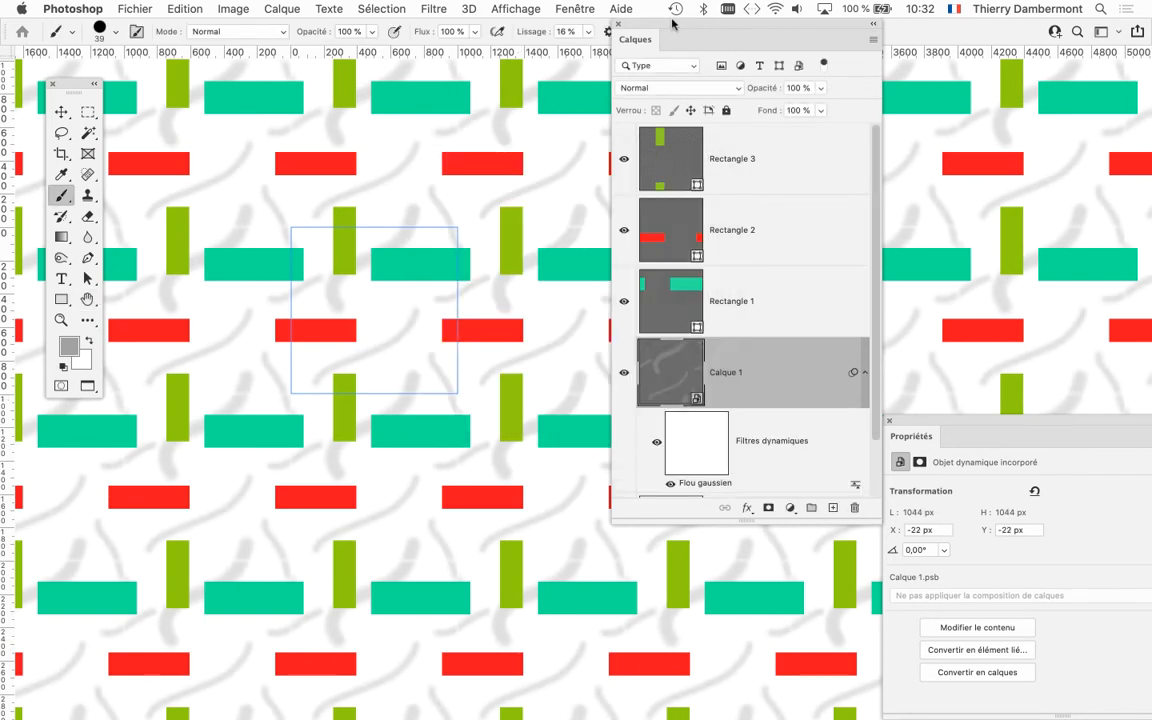
{"action": "left_click_drag", "start_coordinate": [672, 22], "coordinate": [943, 97]}
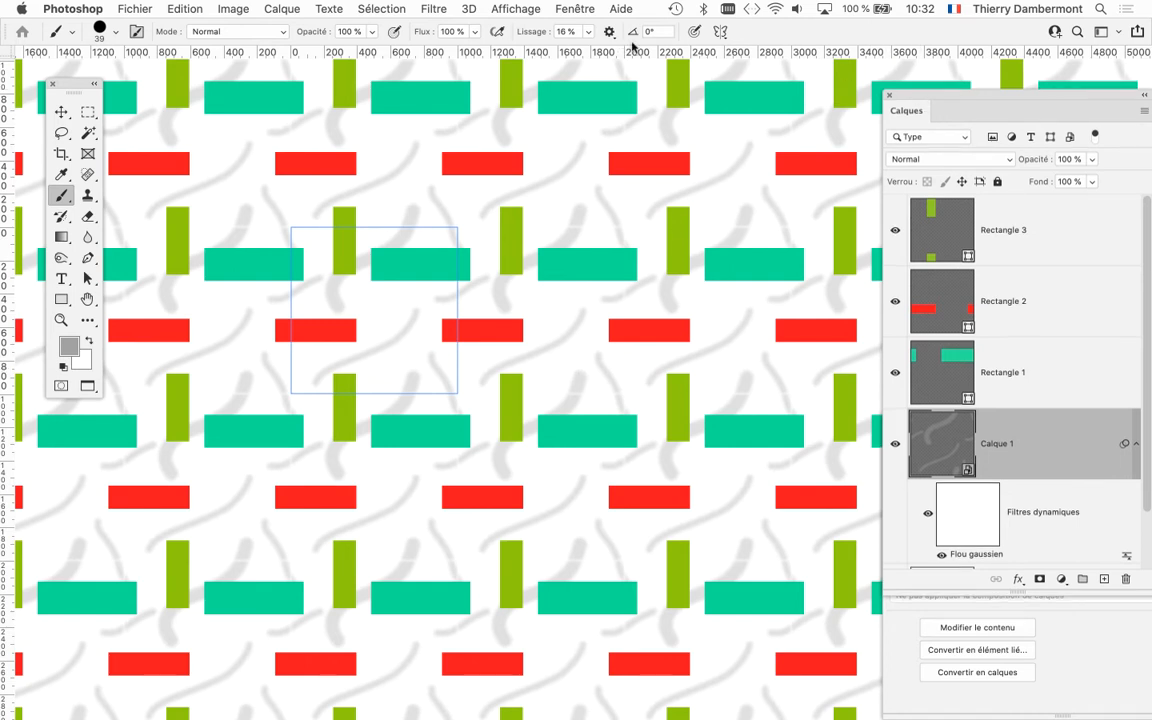
Hide the blurred Calque 1 layer and move the floating panels away from the repeated pattern.
{"action": "left_click_drag", "start_coordinate": [895, 96], "coordinate": [700, 8]}
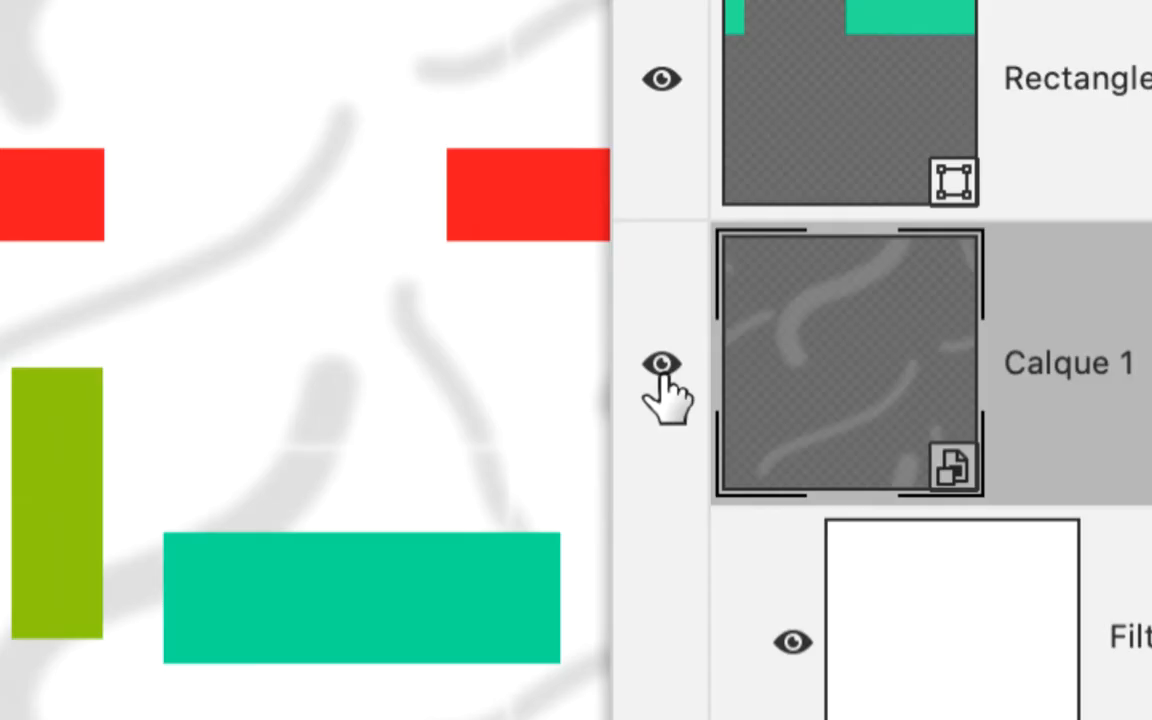
{"action": "left_click", "coordinate": [662, 373]}
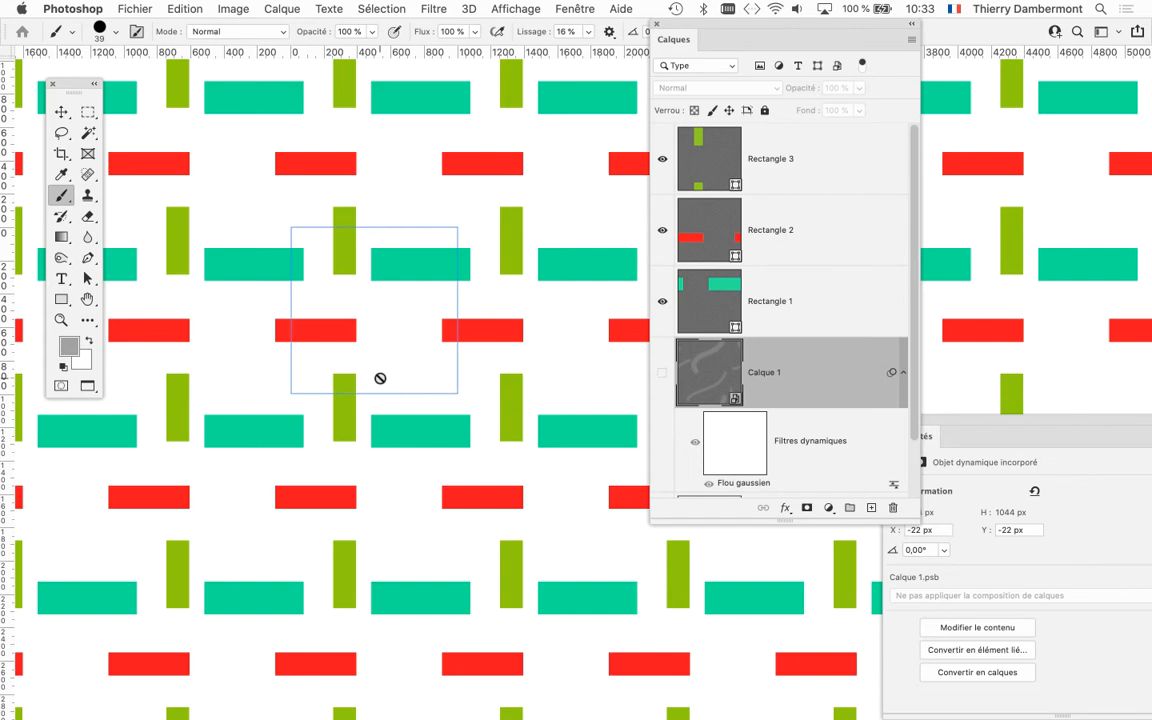
{"action": "left_click_drag", "start_coordinate": [677, 25], "coordinate": [140, 459]}
{"action": "left_click_drag", "start_coordinate": [903, 425], "coordinate": [976, 520]}
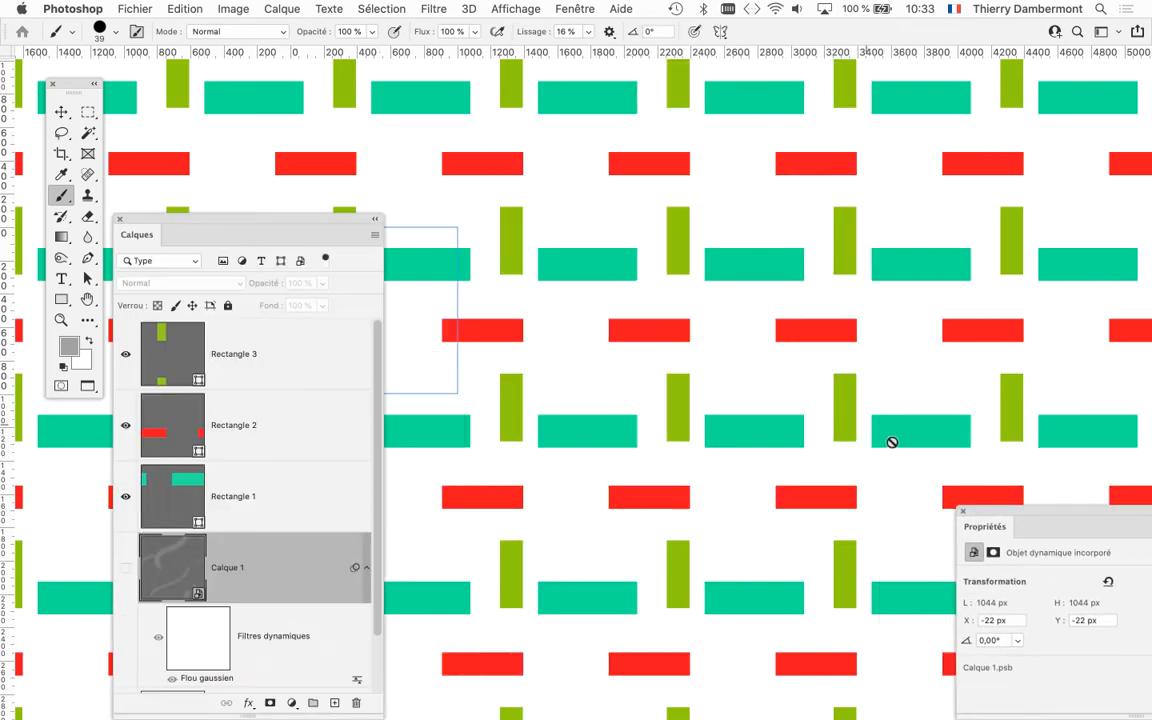
Show the pattern library (Motifs) and add the current rectangle tile to it as a new pattern.
{"action": "left_click", "coordinate": [562, 8]}
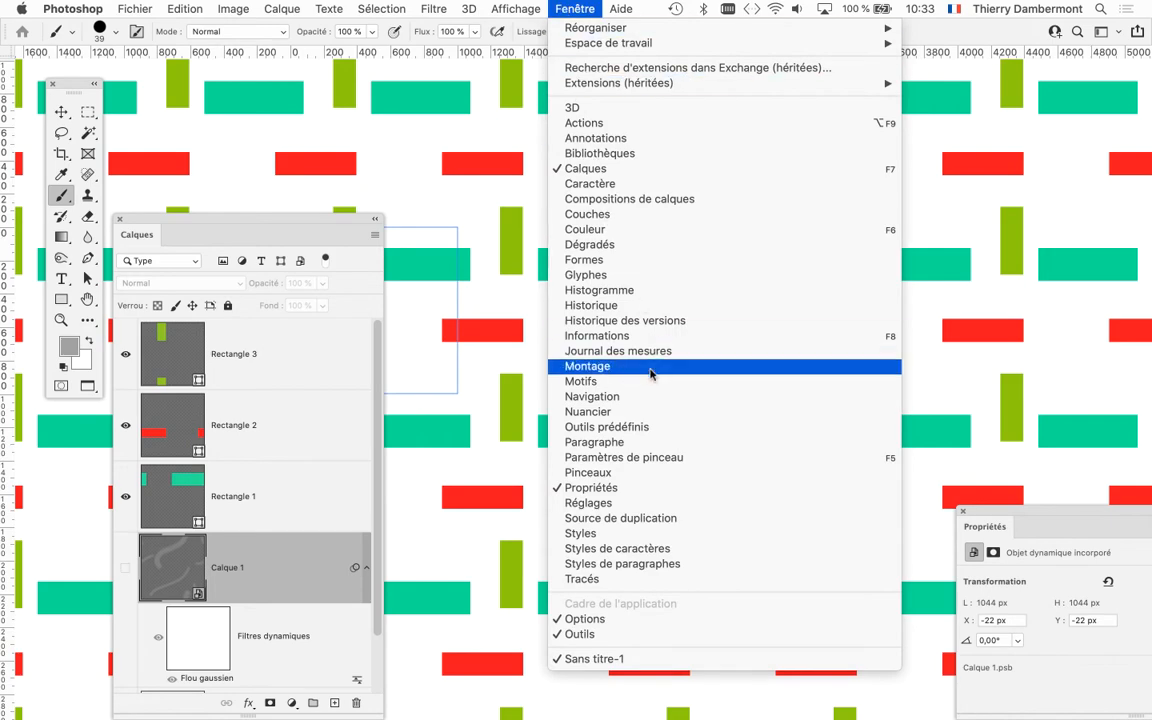
{"action": "left_click", "coordinate": [760, 381]}
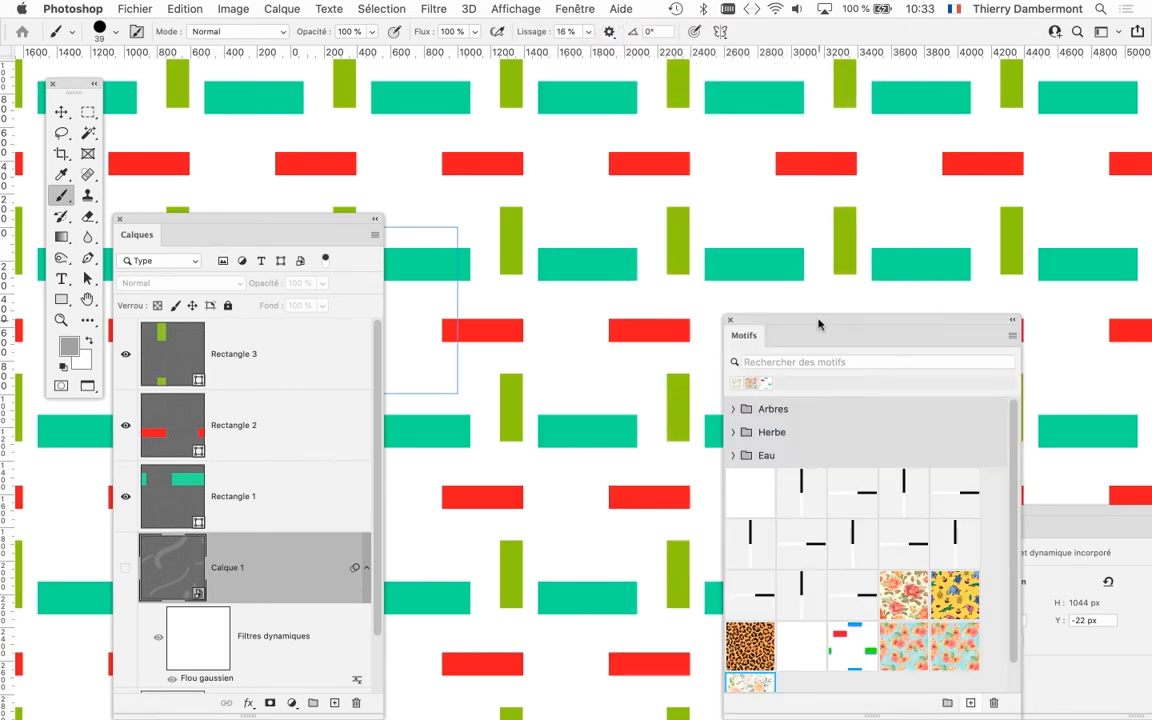
{"action": "left_click_drag", "start_coordinate": [818, 324], "coordinate": [677, 98]}
{"action": "left_click_drag", "start_coordinate": [872, 494], "coordinate": [875, 566]}
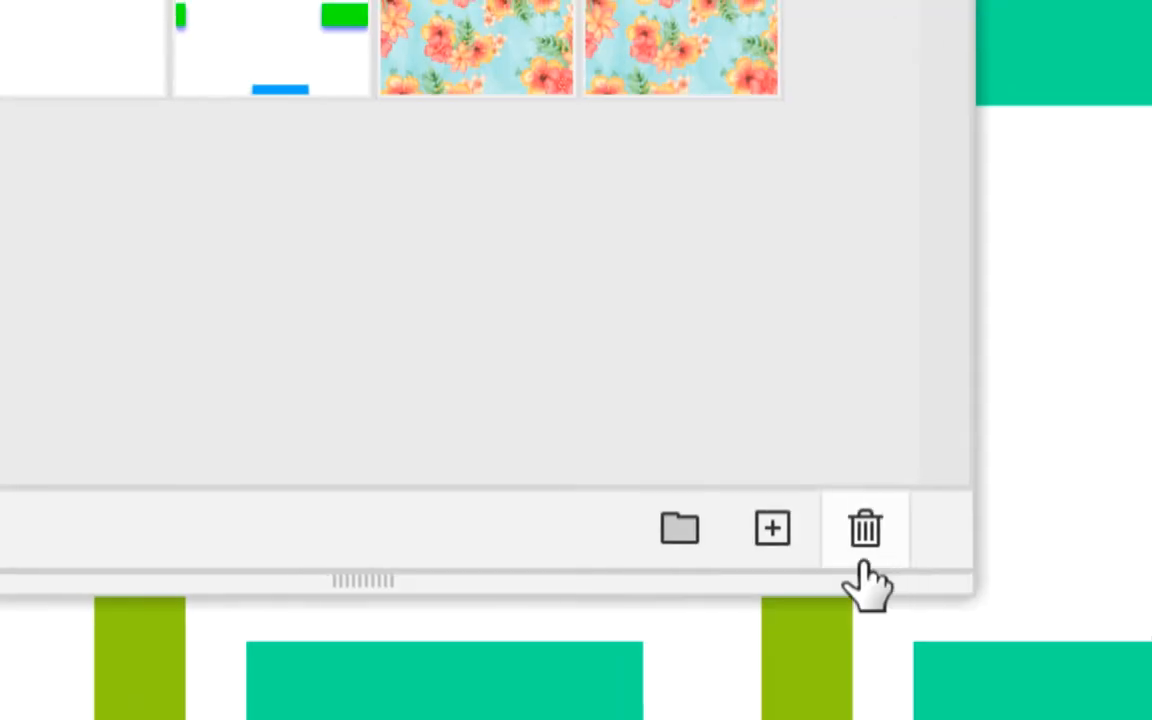
{"action": "left_click", "coordinate": [733, 521]}
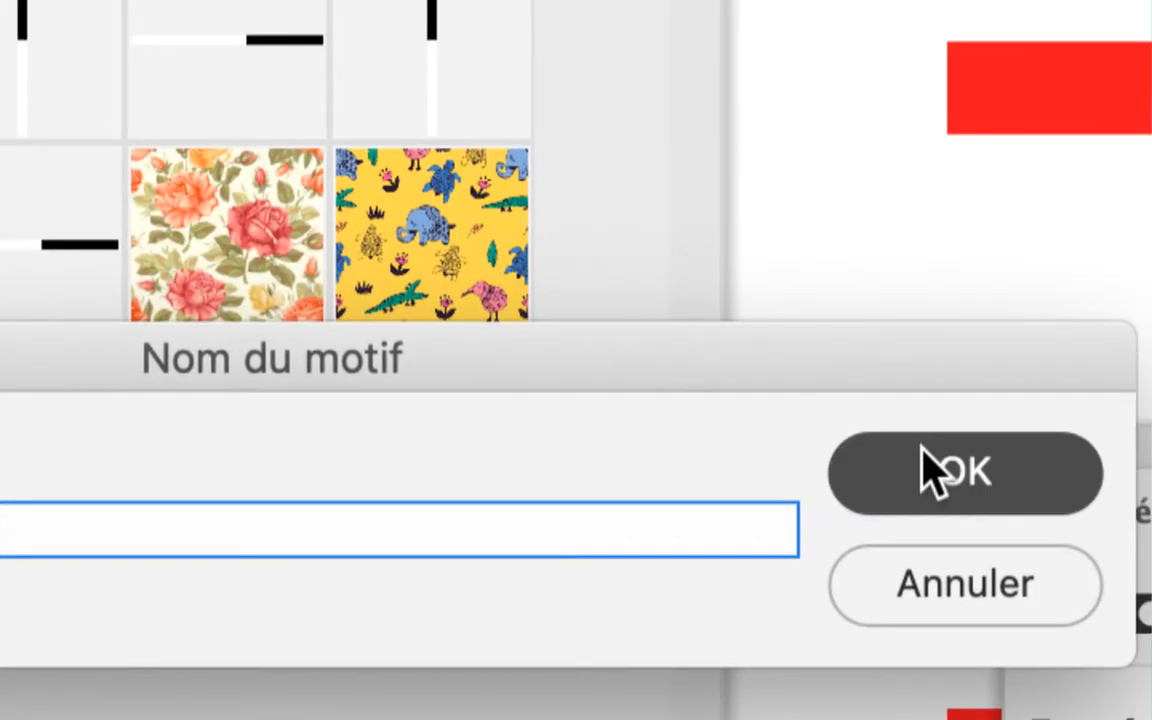
{"action": "left_click", "coordinate": [931, 471]}
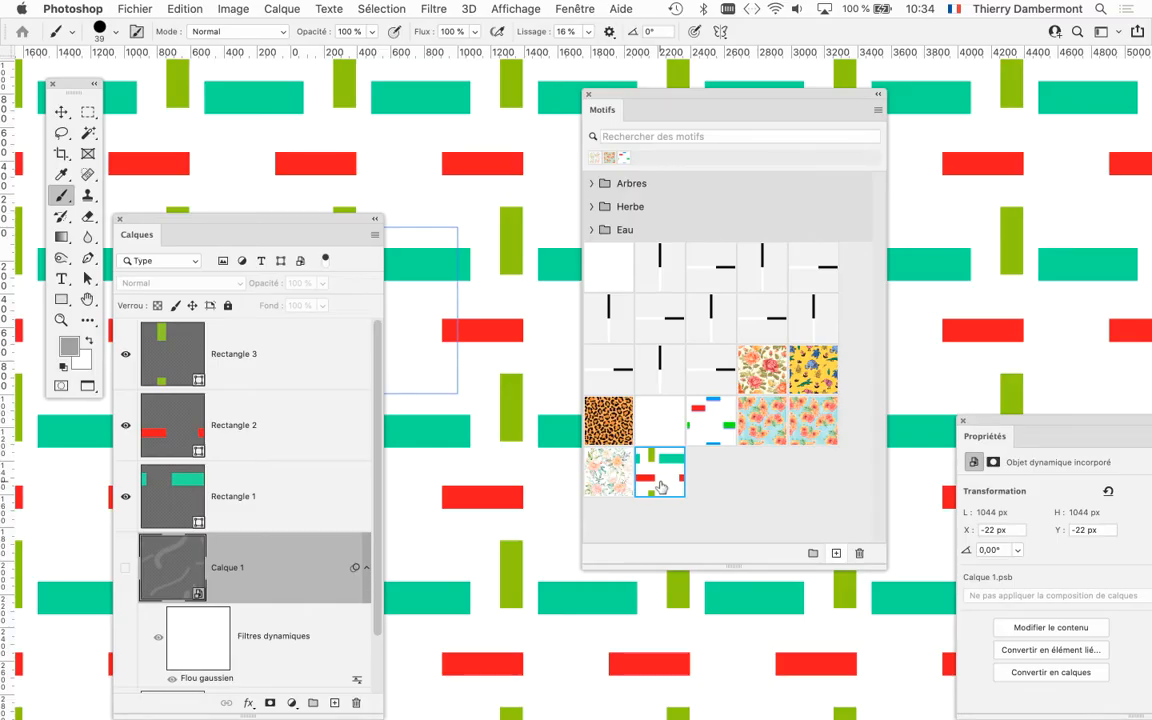
{"action": "left_click_drag", "start_coordinate": [630, 96], "coordinate": [838, 95]}
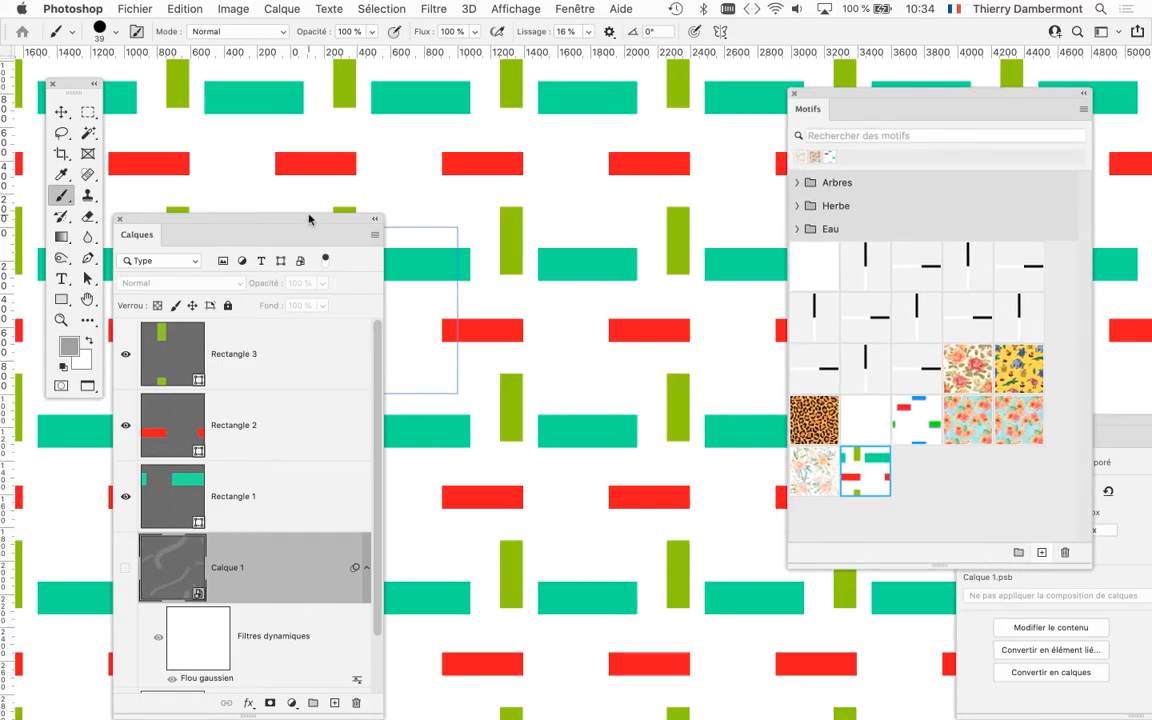
{"action": "left_click_drag", "start_coordinate": [309, 219], "coordinate": [639, 345]}
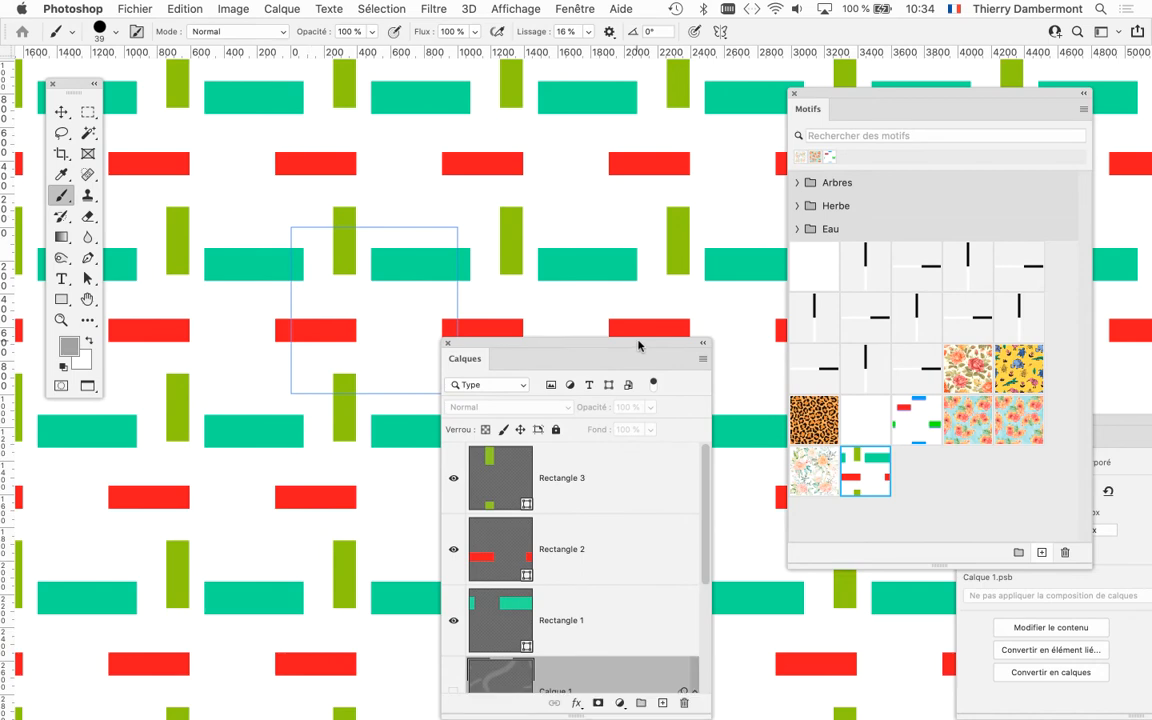
Save the document in the CGR folder as mon-motif-01.psd in Photoshop format, with layers and maximised compatibility.
{"action": "left_click", "coordinate": [128, 8]}
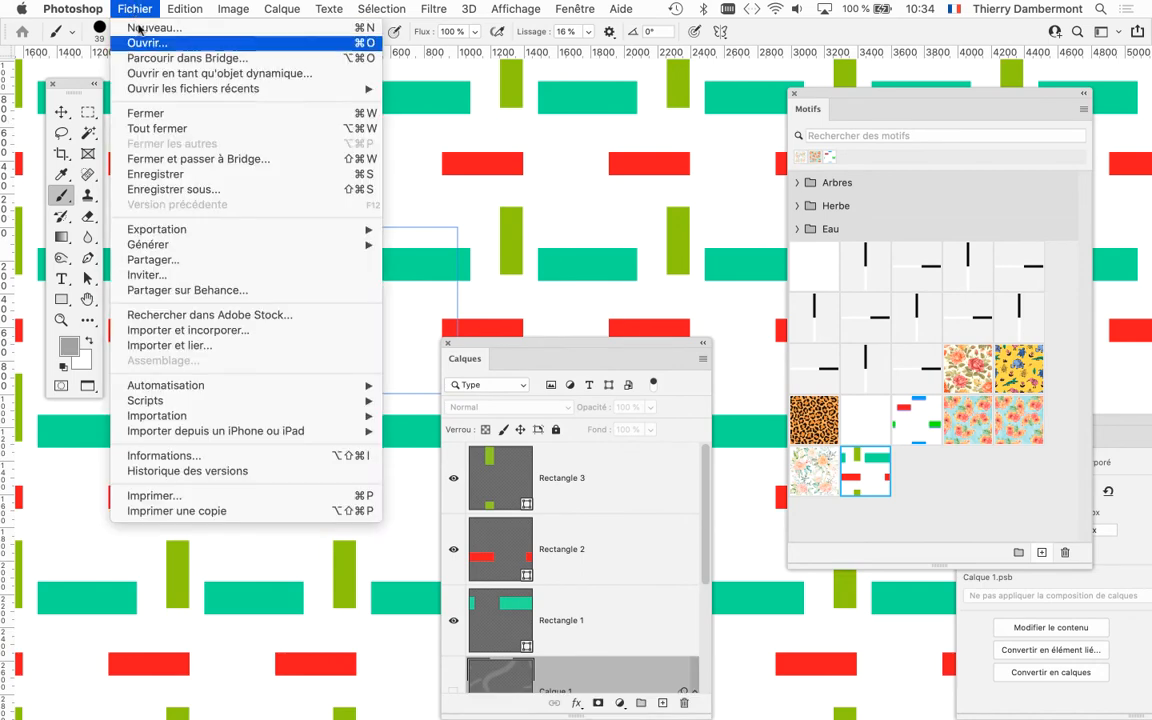
{"action": "left_click", "coordinate": [220, 172]}
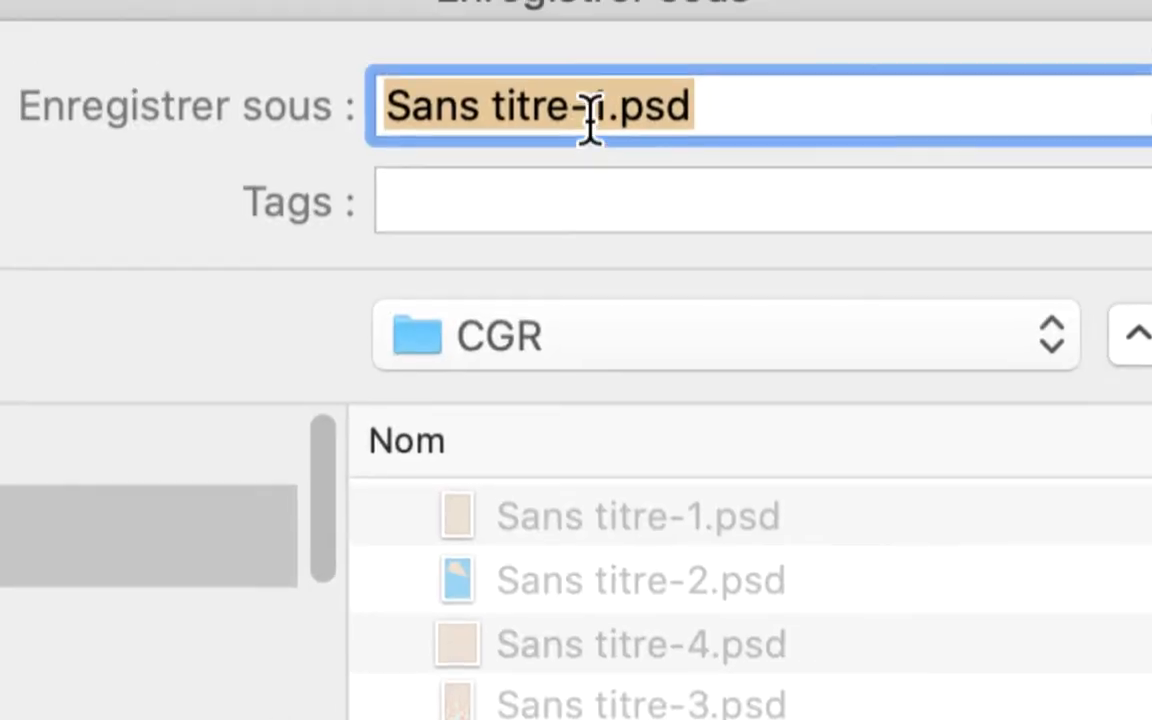
{"action": "left_click", "coordinate": [589, 117]}
{"action": "left_click_drag", "start_coordinate": [591, 112], "coordinate": [516, 63]}
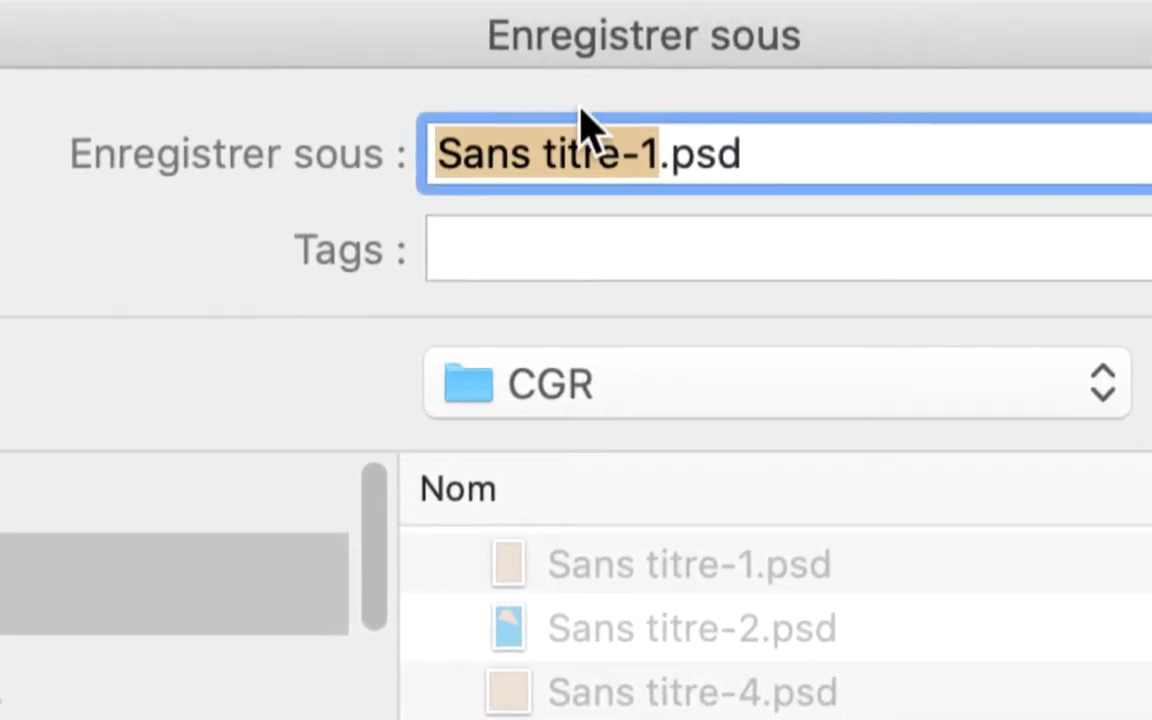
{"action": "type", "text": "mon-motif-"}
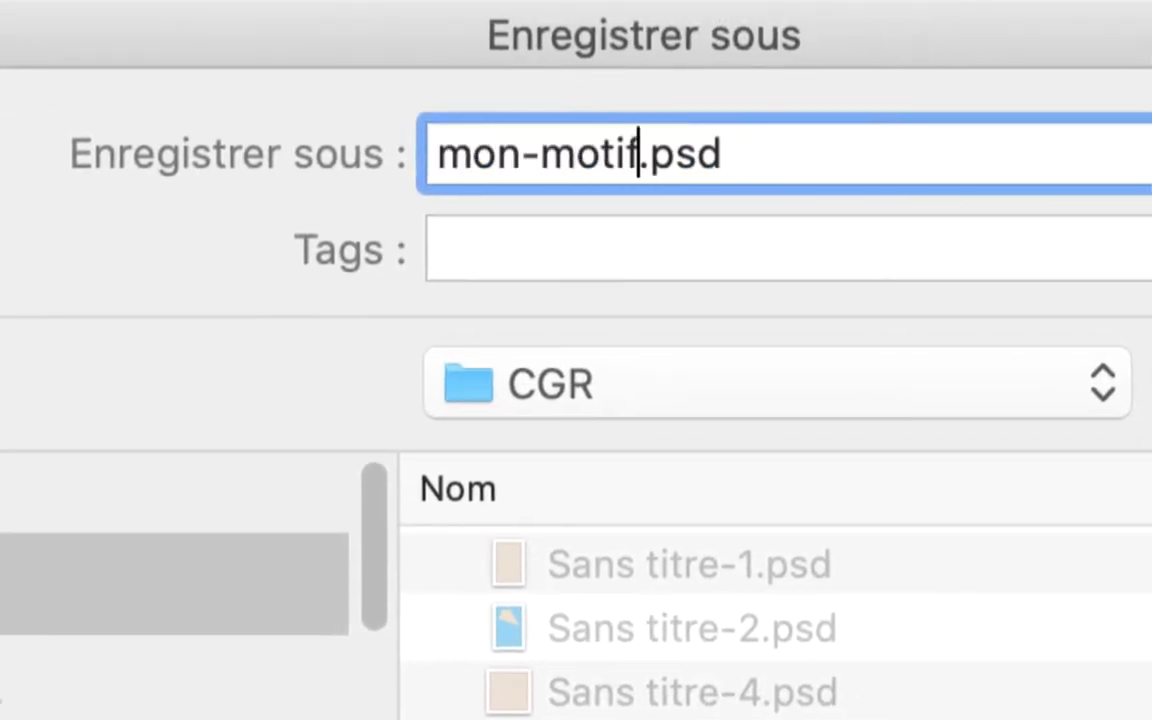
{"action": "type", "text": "01"}
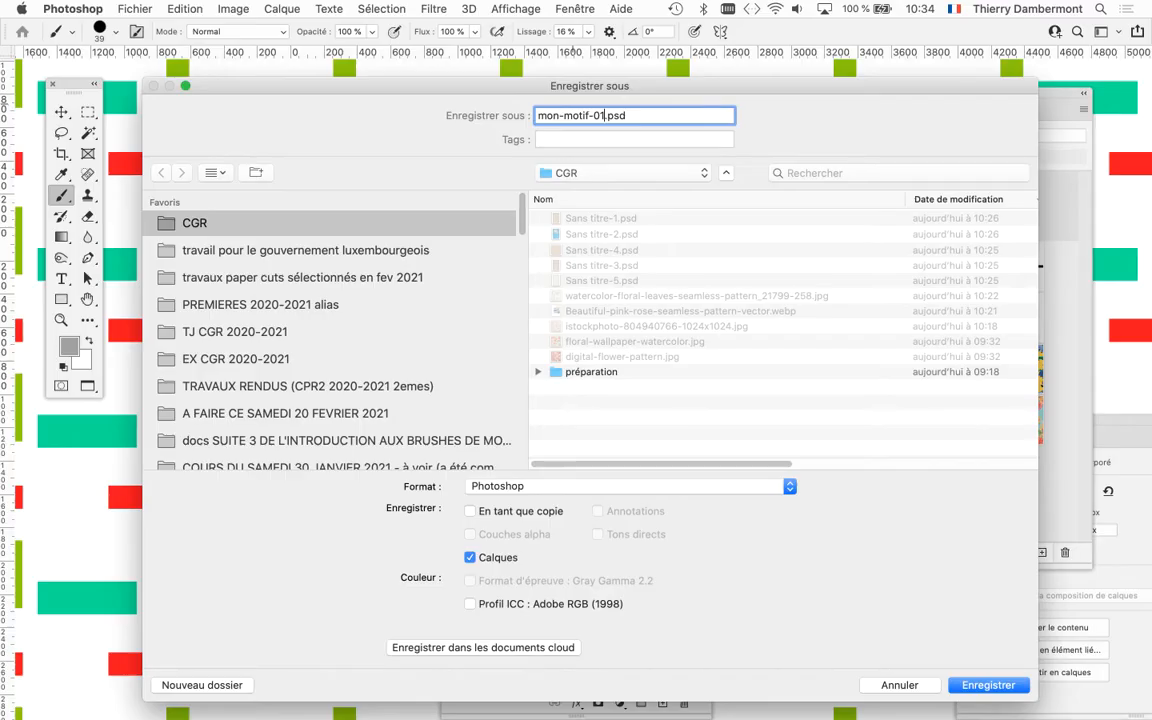
{"action": "key", "text": "Return"}
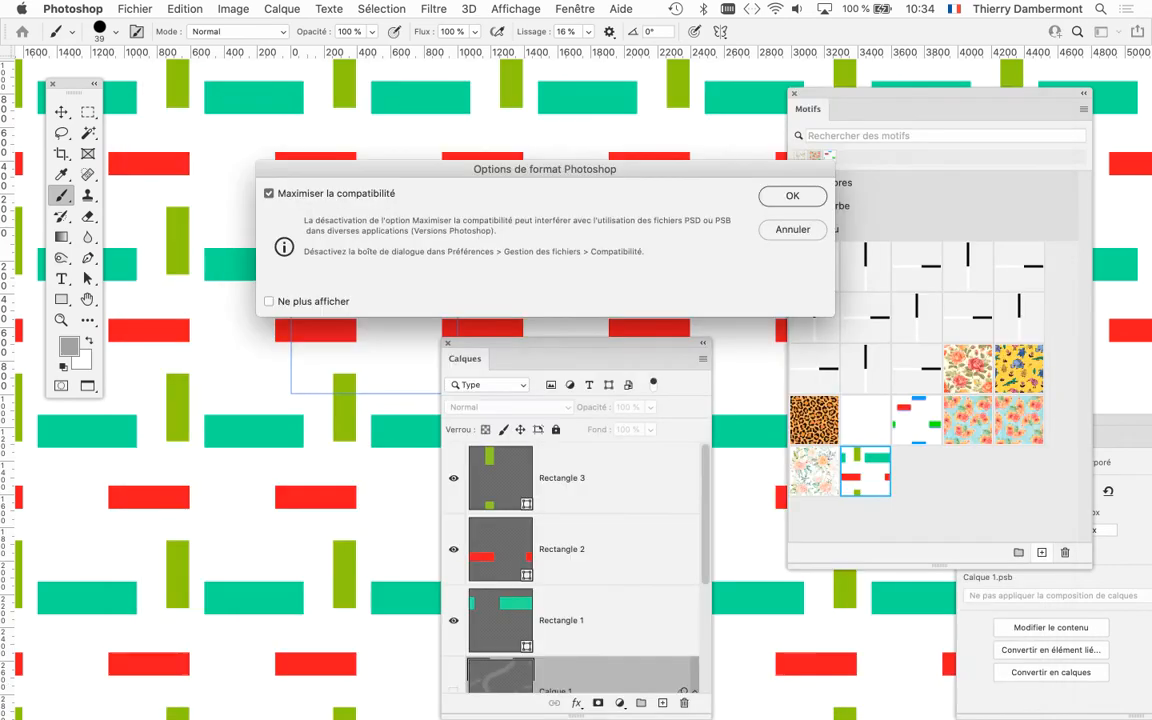
{"action": "key", "text": "Return"}
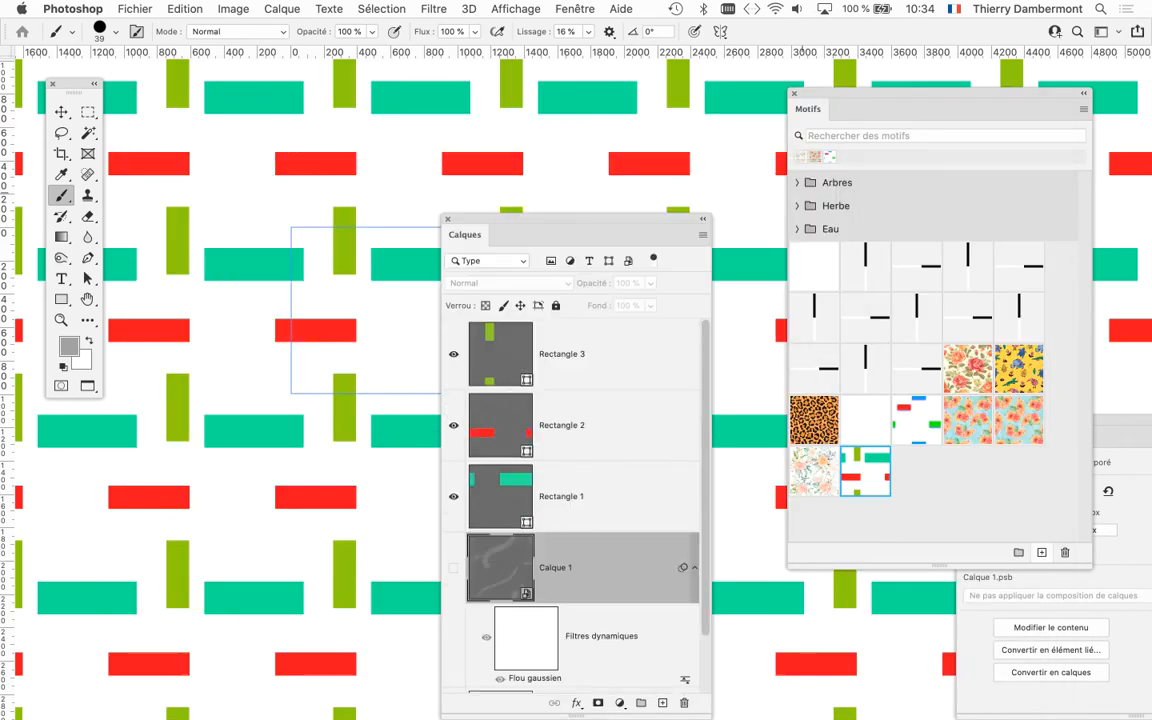
Add a Teinte/Saturation adjustment layer with its default name above Rectangle 3, then hide the pattern library to uncover the adjustment's settings.
{"action": "left_click_drag", "start_coordinate": [576, 218], "coordinate": [612, 150]}
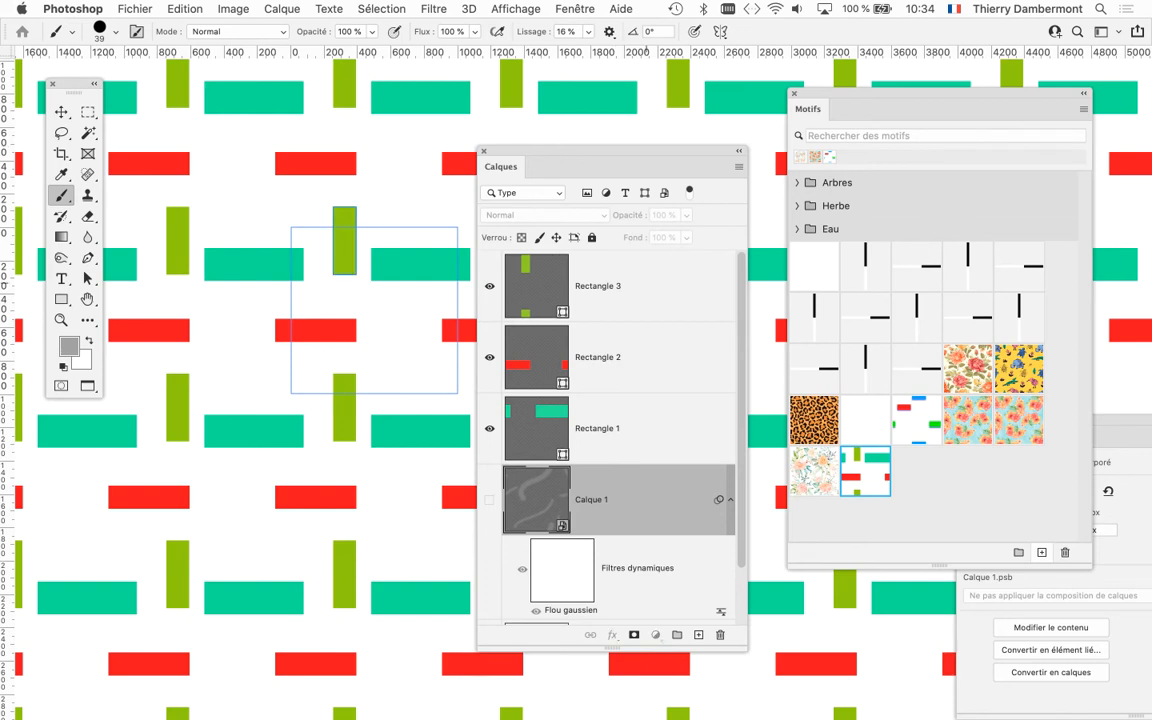
{"action": "left_click", "coordinate": [647, 289]}
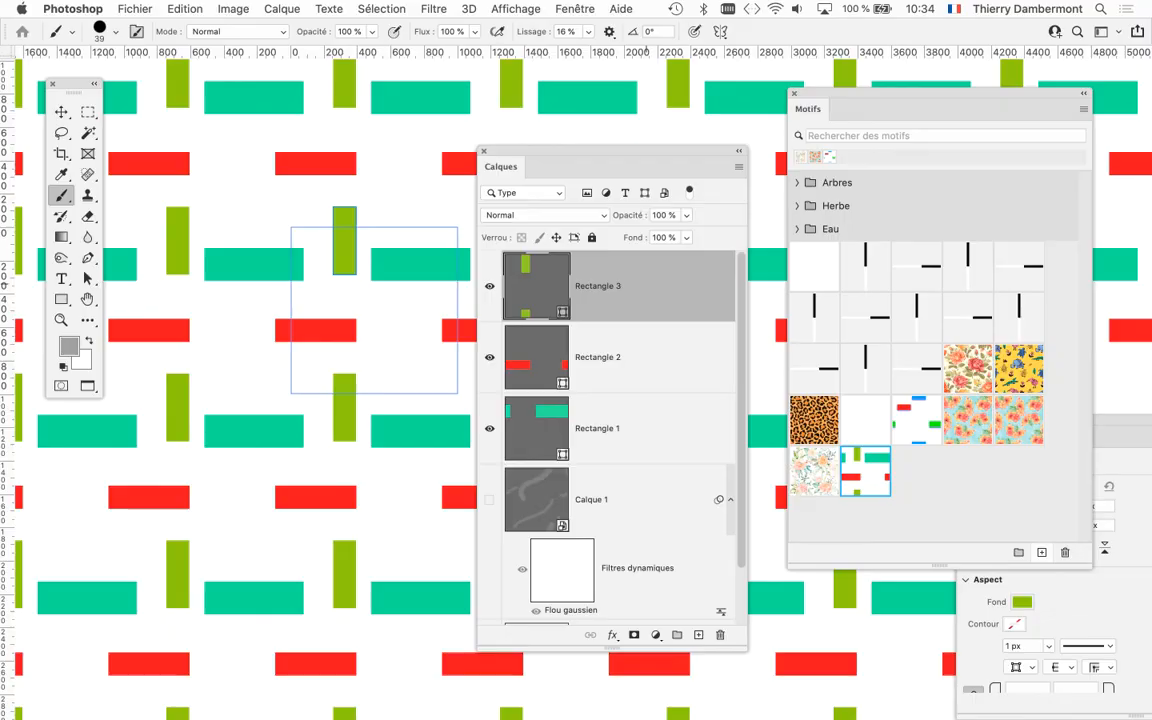
{"action": "left_click_drag", "start_coordinate": [822, 93], "coordinate": [960, 138]}
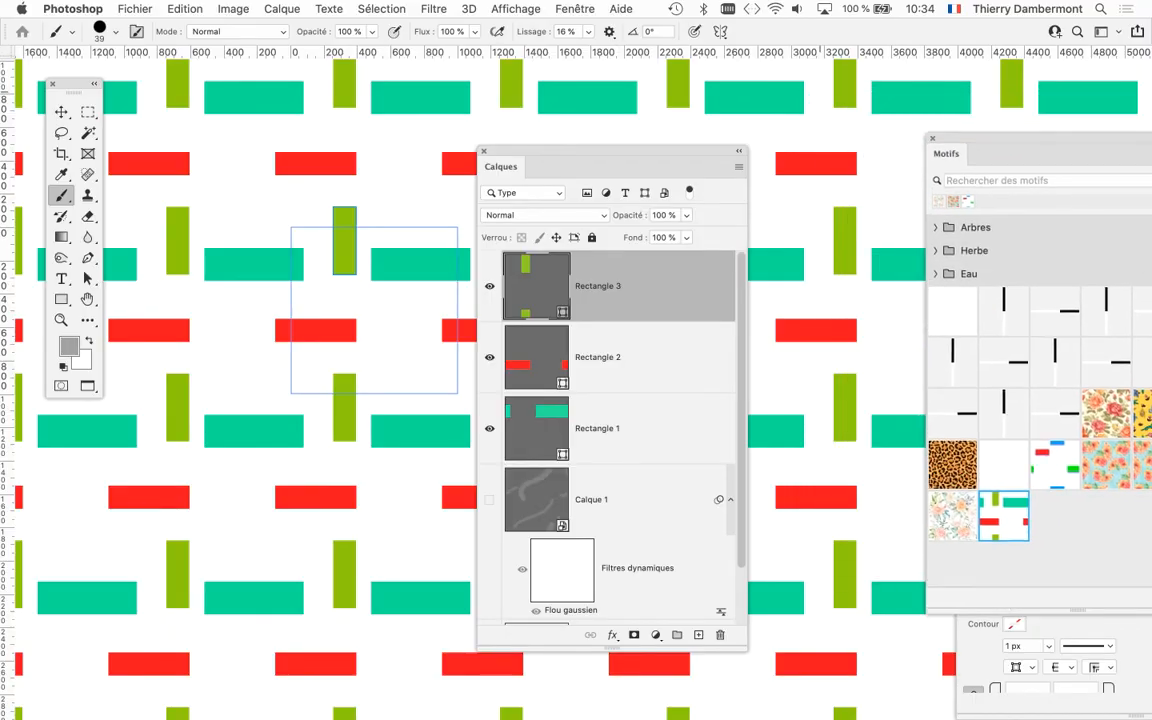
{"action": "left_click_drag", "start_coordinate": [600, 152], "coordinate": [797, 206]}
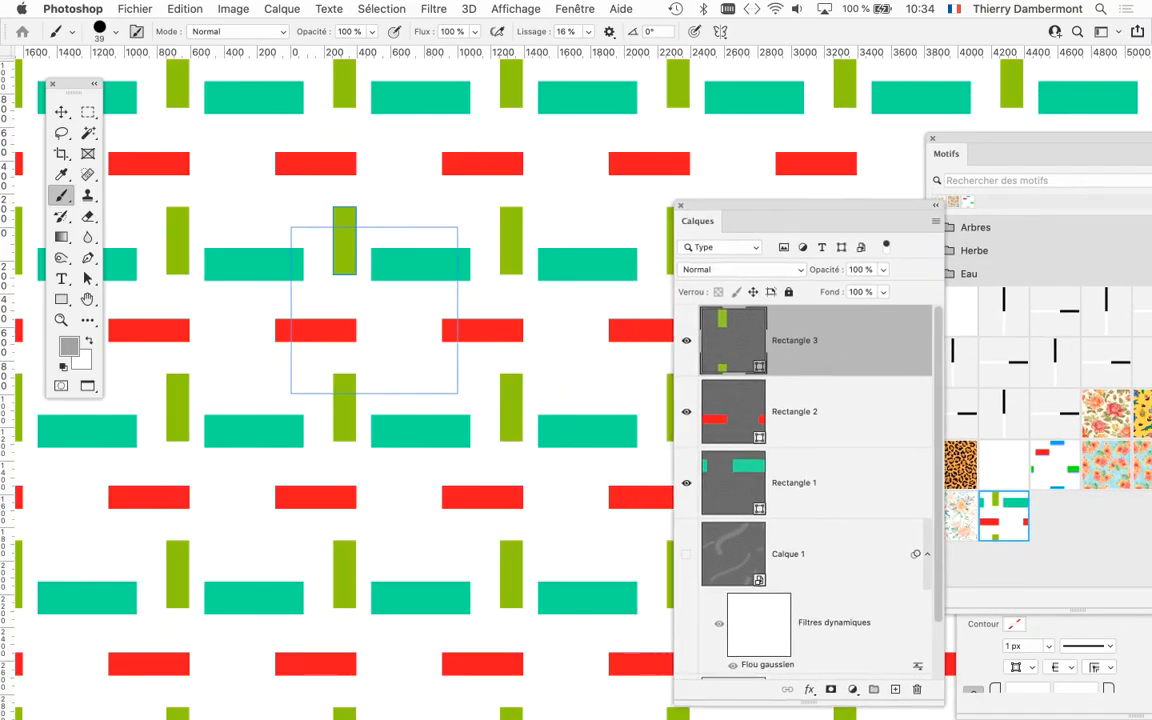
{"action": "left_click", "coordinate": [282, 8]}
{"action": "left_click", "coordinate": [285, 8]}
{"action": "left_click", "coordinate": [285, 8]}
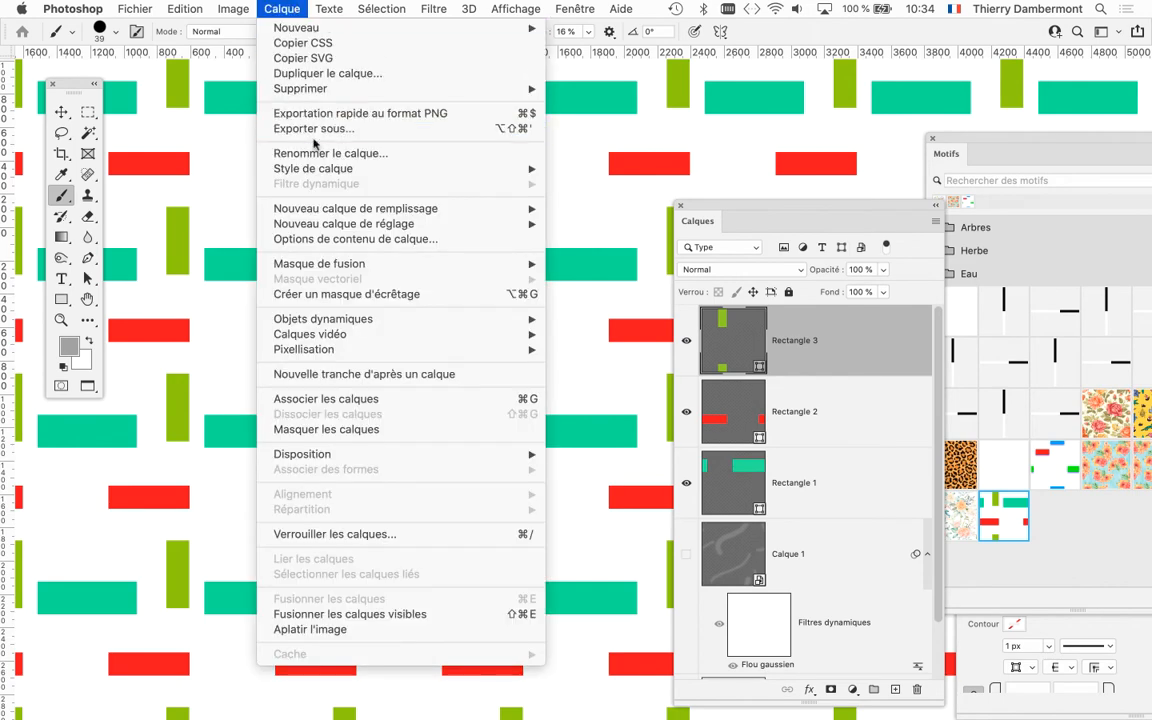
{"action": "mouse_move", "coordinate": [350, 222]}
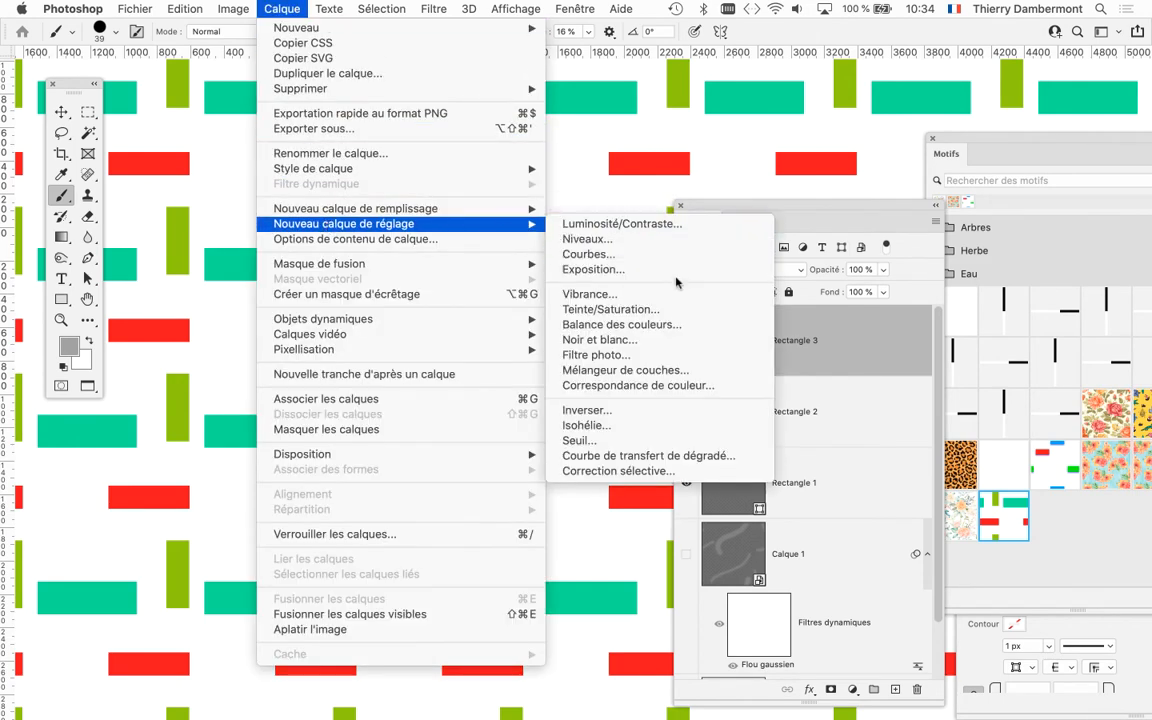
{"action": "left_click", "coordinate": [625, 309]}
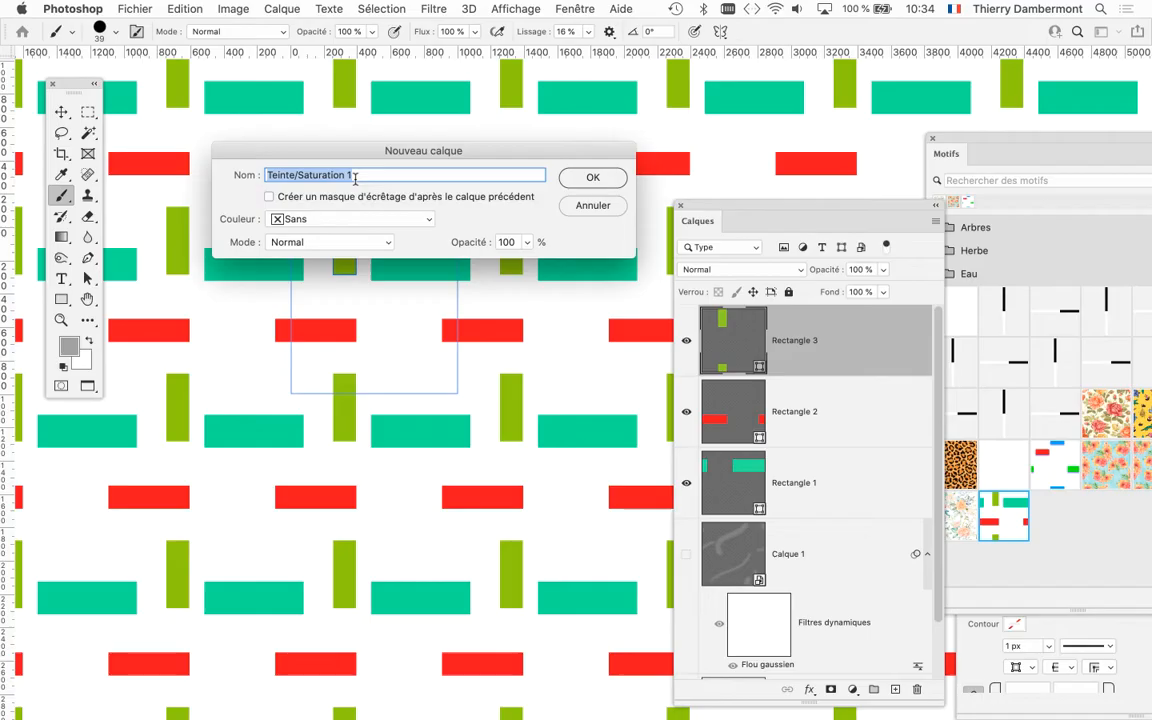
{"action": "left_click", "coordinate": [593, 177]}
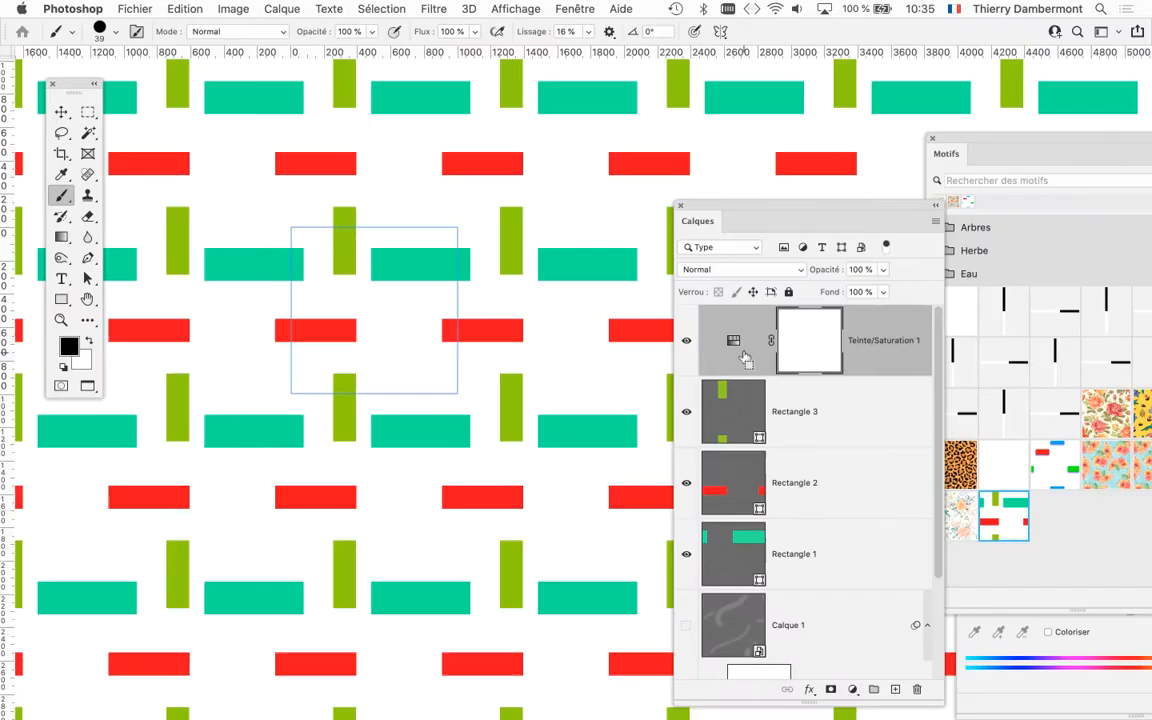
{"action": "left_click_drag", "start_coordinate": [824, 207], "coordinate": [327, 386]}
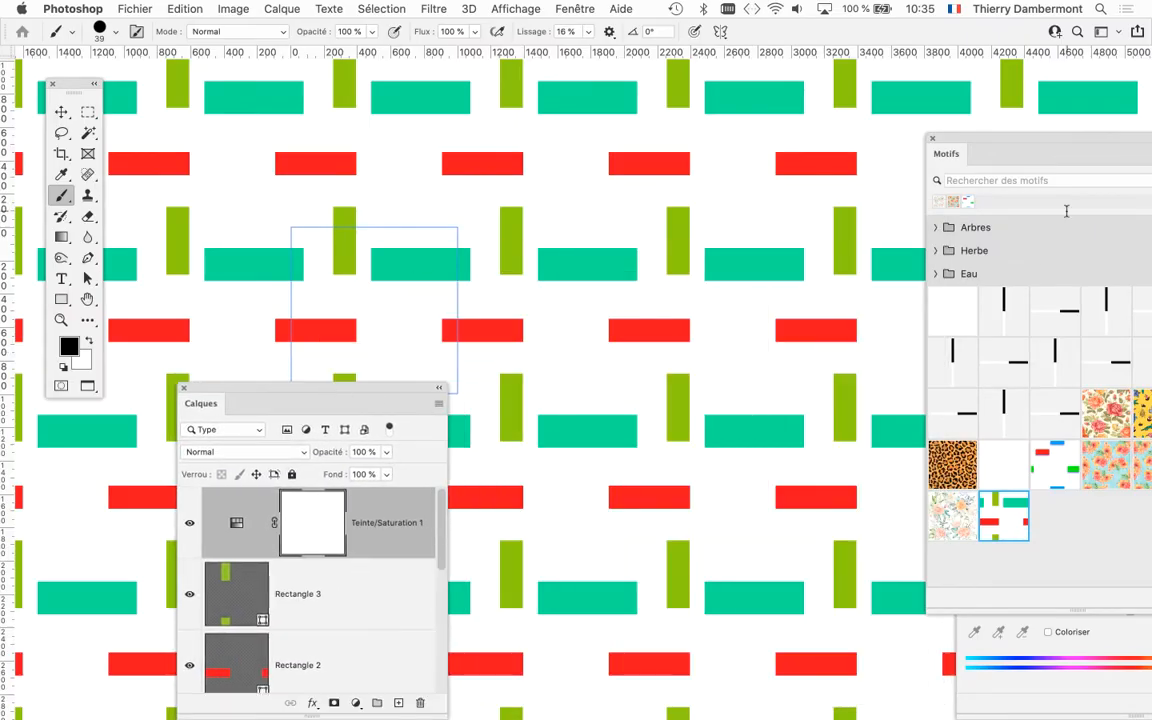
{"action": "left_click", "coordinate": [932, 139]}
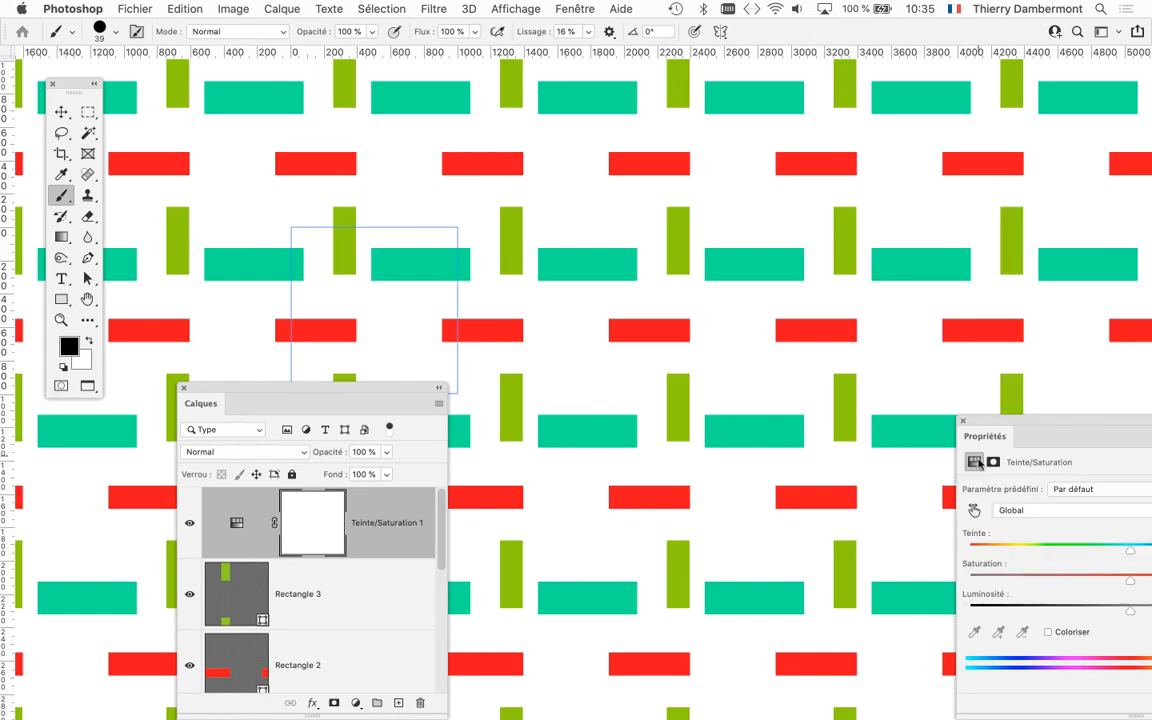
Arrange the floating panels and recolour the pattern by setting Teinte to +178 and Saturation to -24.
{"action": "left_click_drag", "start_coordinate": [989, 423], "coordinate": [562, 118]}
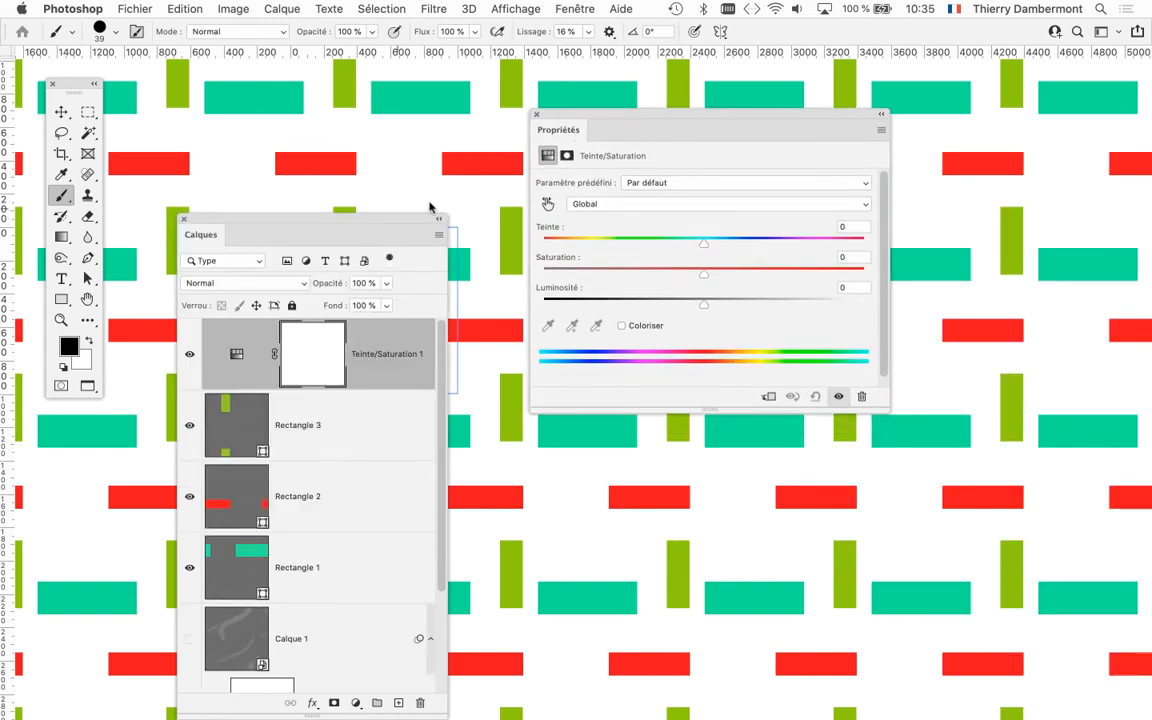
{"action": "left_click_drag", "start_coordinate": [361, 221], "coordinate": [972, 540]}
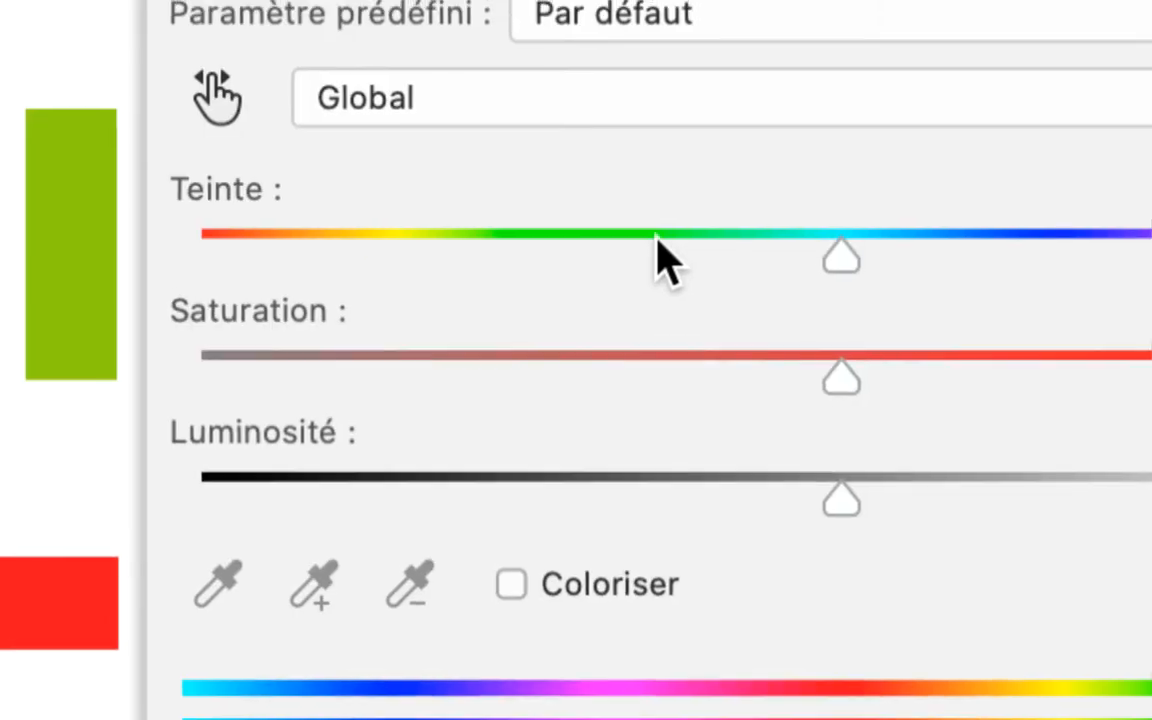
{"action": "left_click", "coordinate": [655, 240]}
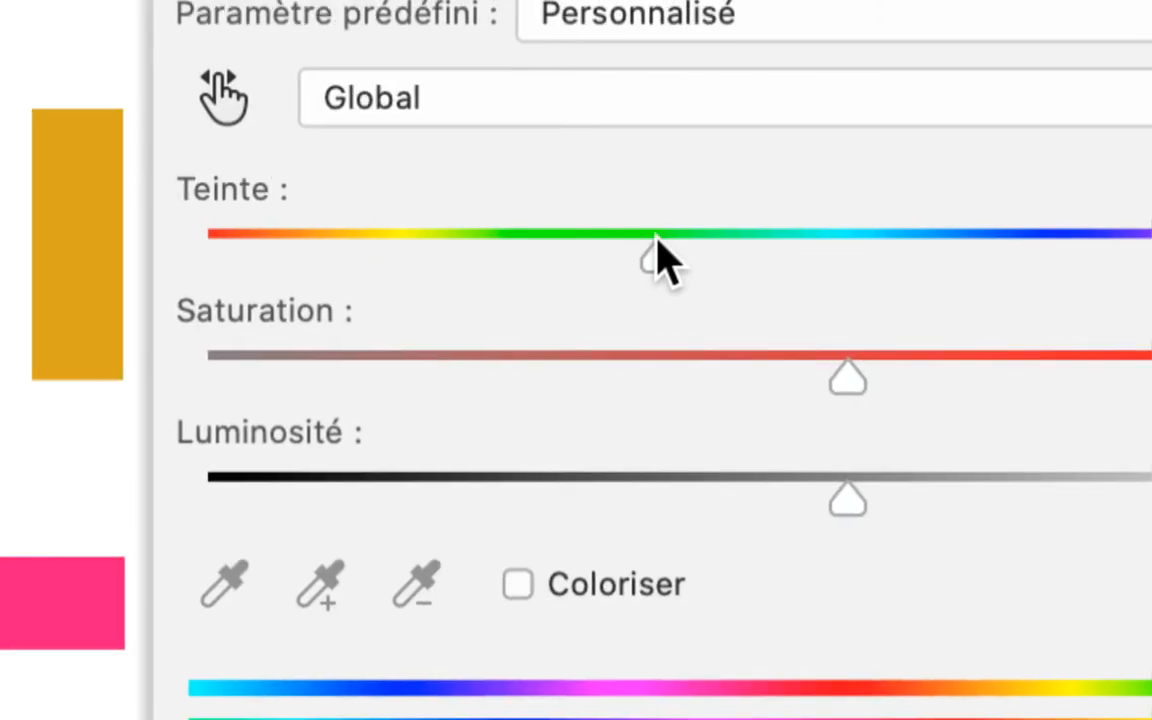
{"action": "left_click_drag", "start_coordinate": [655, 240], "coordinate": [486, 252]}
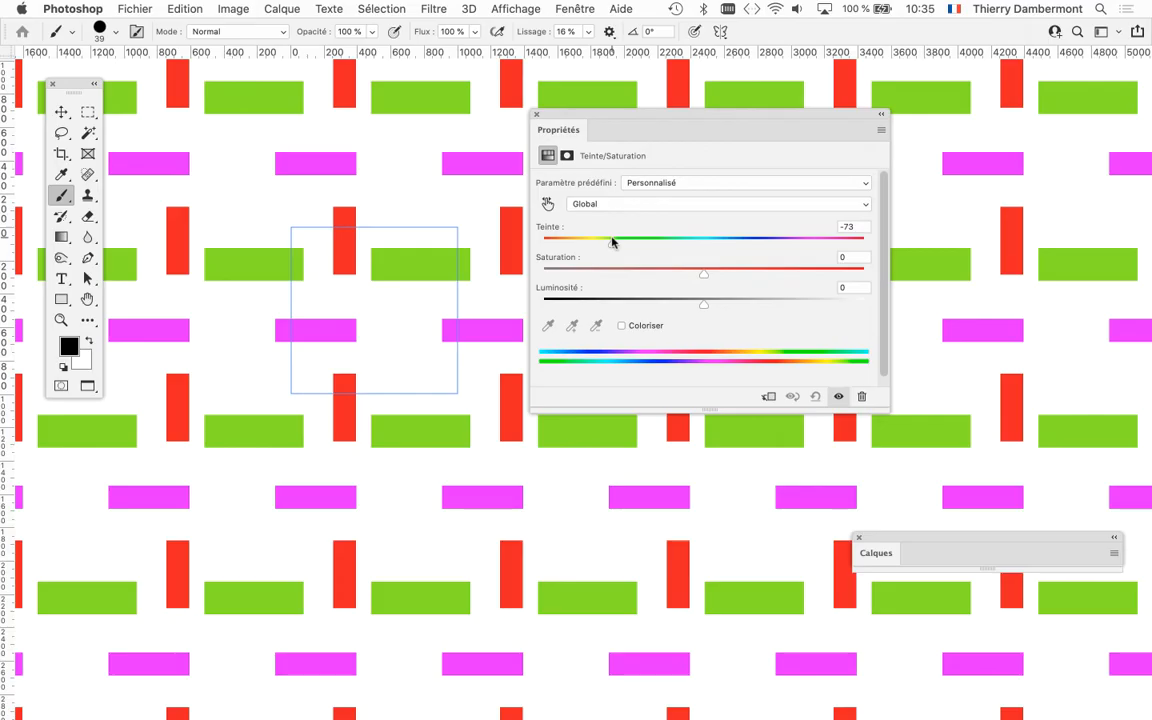
{"action": "left_click_drag", "start_coordinate": [612, 241], "coordinate": [864, 242]}
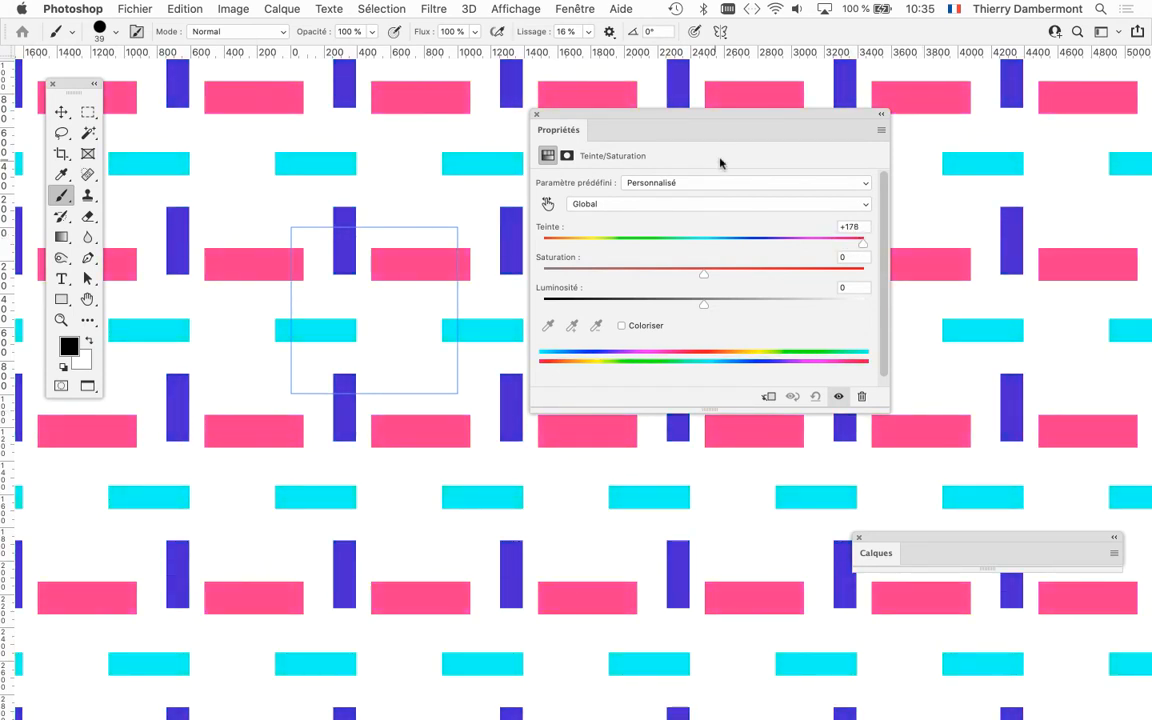
{"action": "left_click_drag", "start_coordinate": [704, 273], "coordinate": [665, 271]}
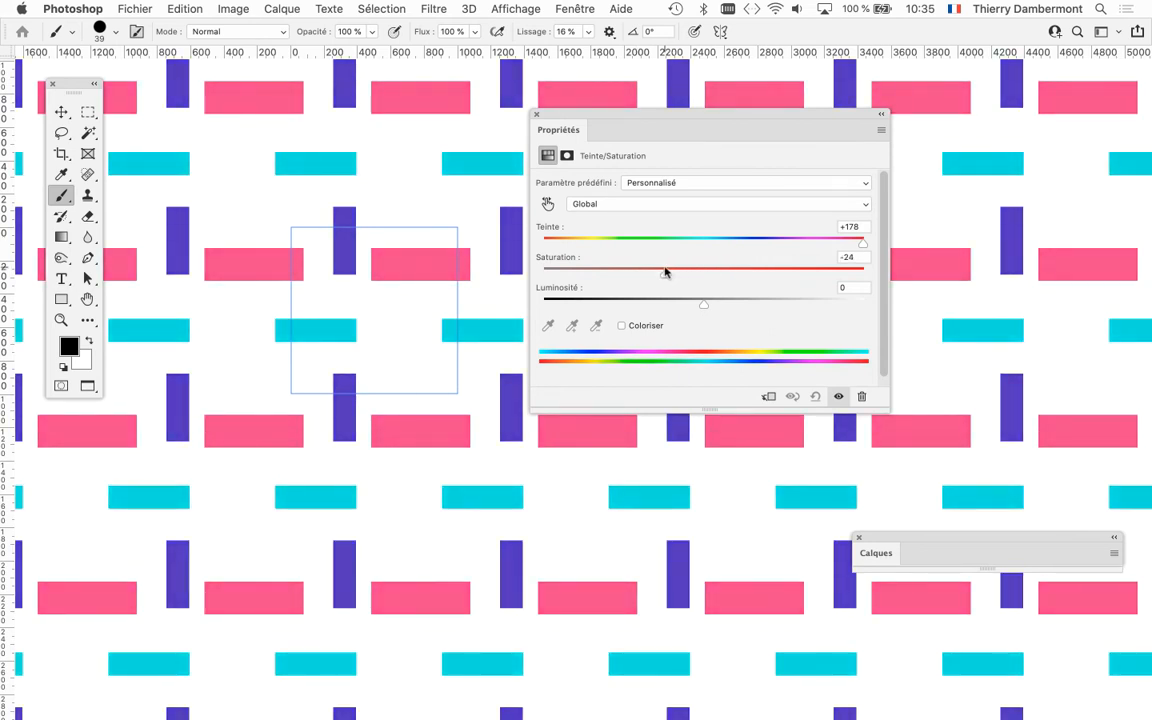
Reopen the pattern library (Motifs), close the adjustment's properties and deselect the stored rectangle pattern.
{"action": "left_click_drag", "start_coordinate": [777, 114], "coordinate": [419, 241]}
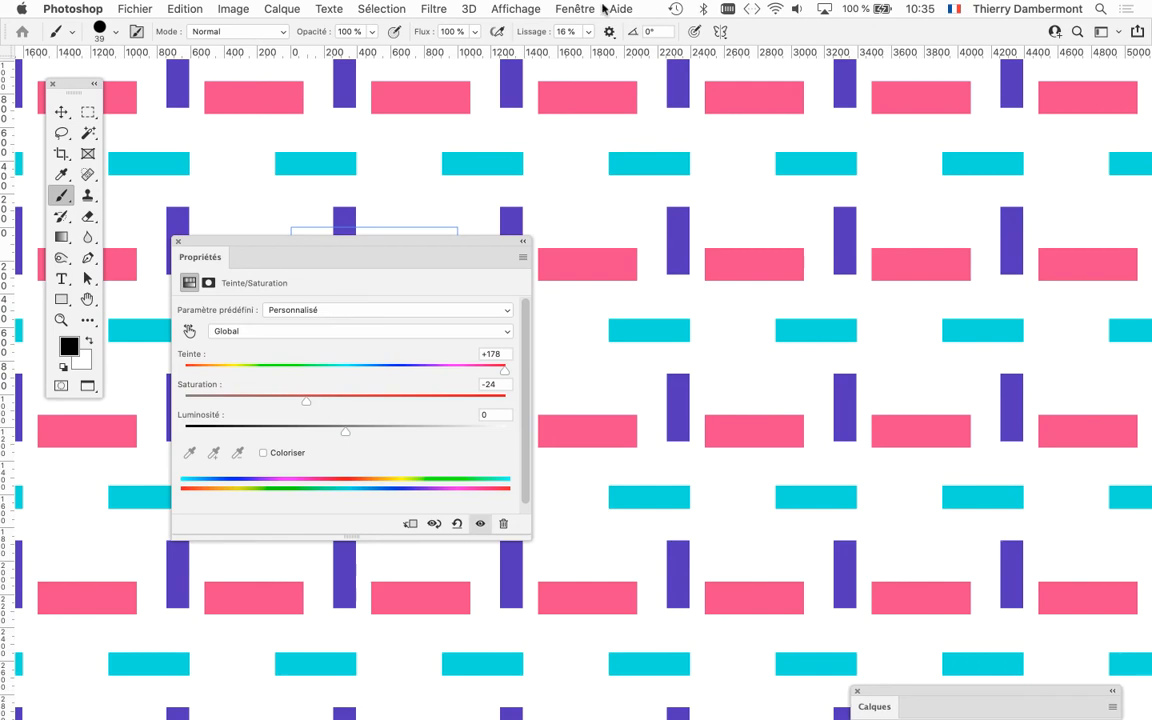
{"action": "left_click", "coordinate": [572, 9]}
{"action": "left_click", "coordinate": [621, 382]}
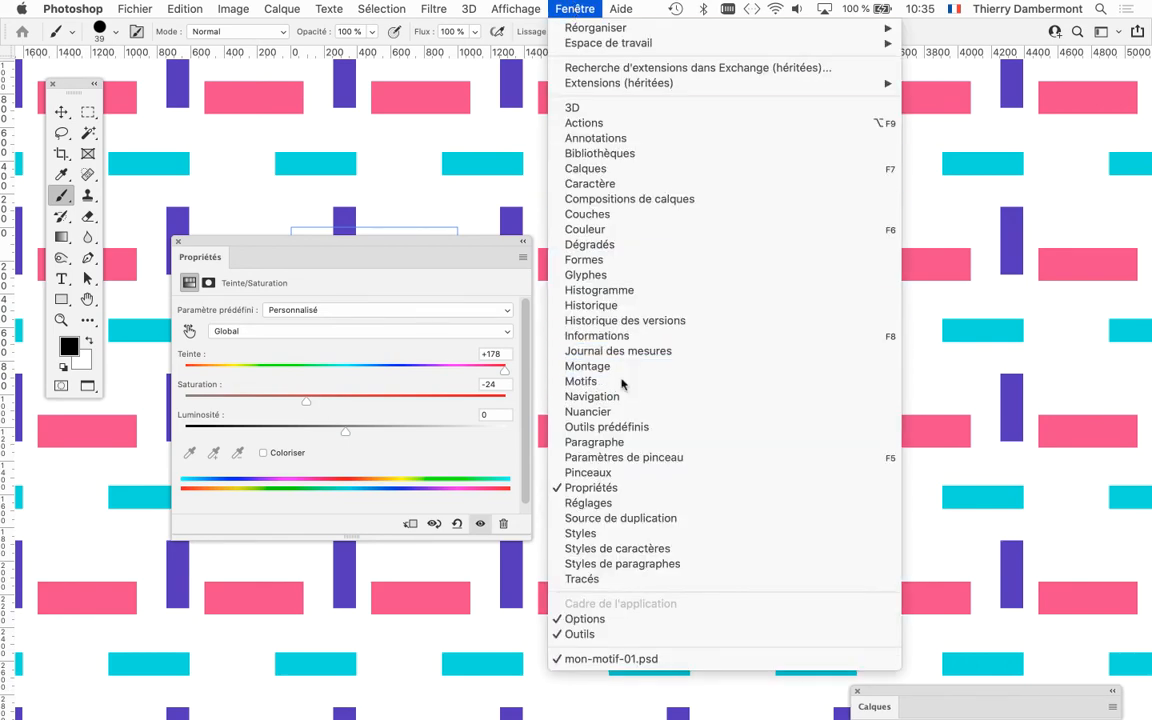
{"action": "left_click_drag", "start_coordinate": [968, 145], "coordinate": [646, 78]}
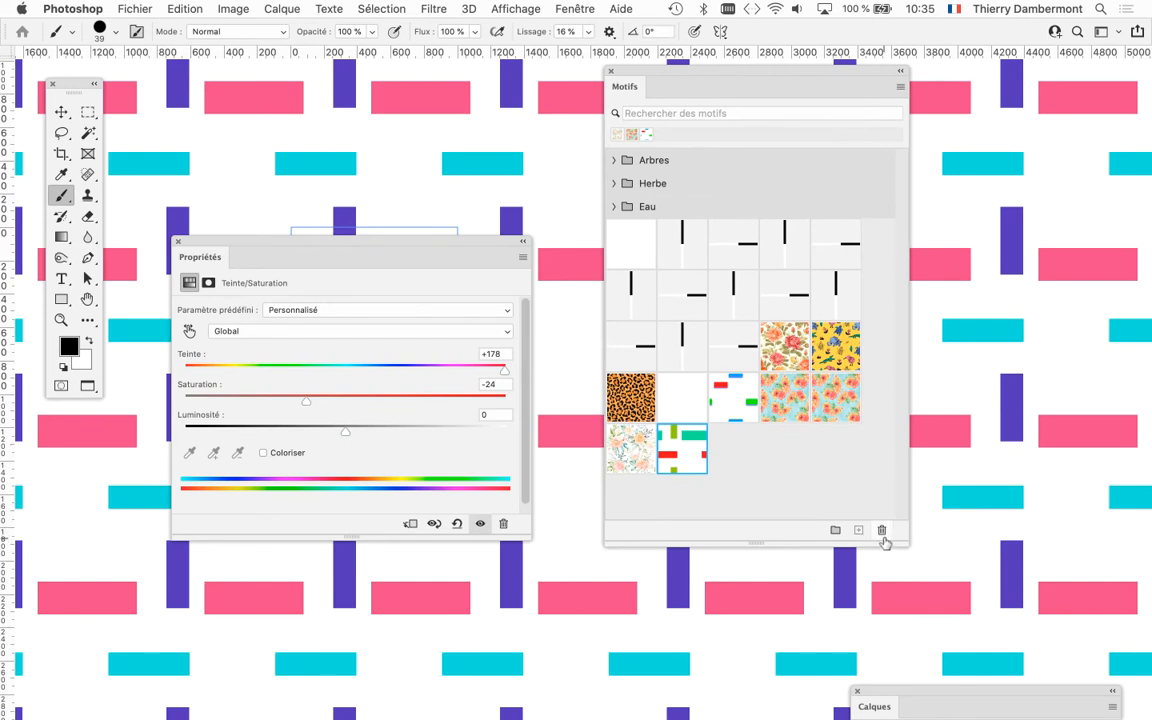
{"action": "left_click", "coordinate": [179, 242]}
{"action": "left_click", "coordinate": [809, 487]}
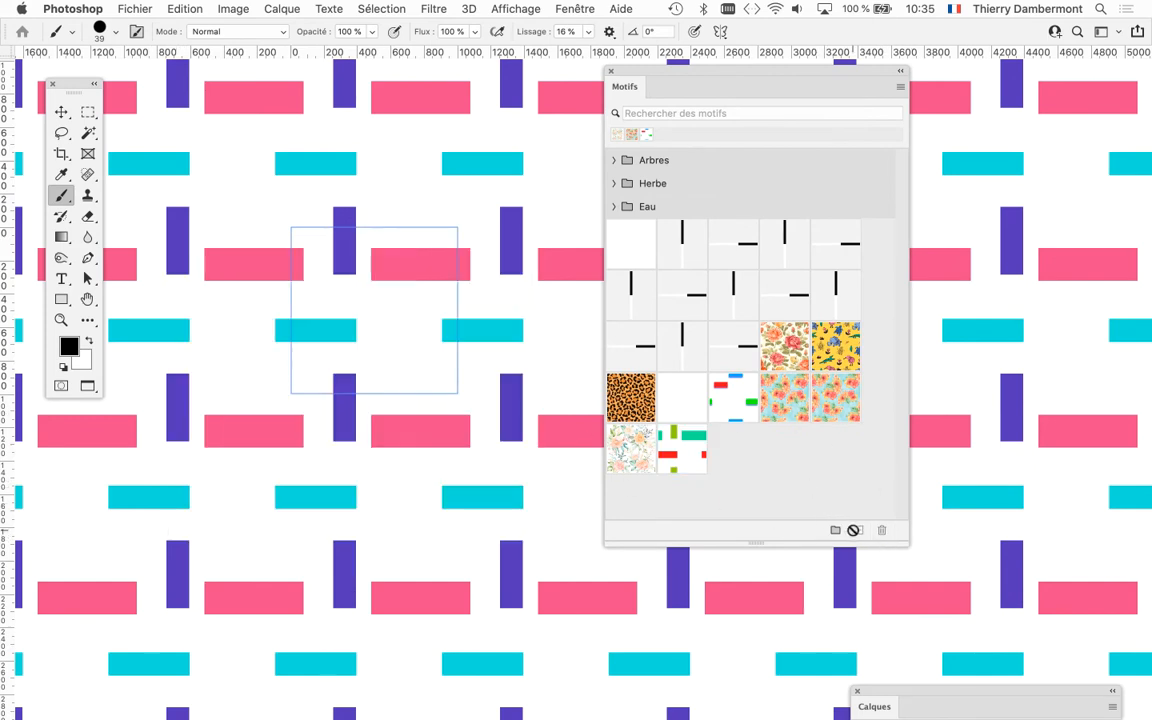
Bring the layer list beside the pattern library and select the layers from Rectangle 3 down to Calque 1 in turn.
{"action": "left_click_drag", "start_coordinate": [910, 691], "coordinate": [231, 187]}
{"action": "left_click", "coordinate": [231, 187]}
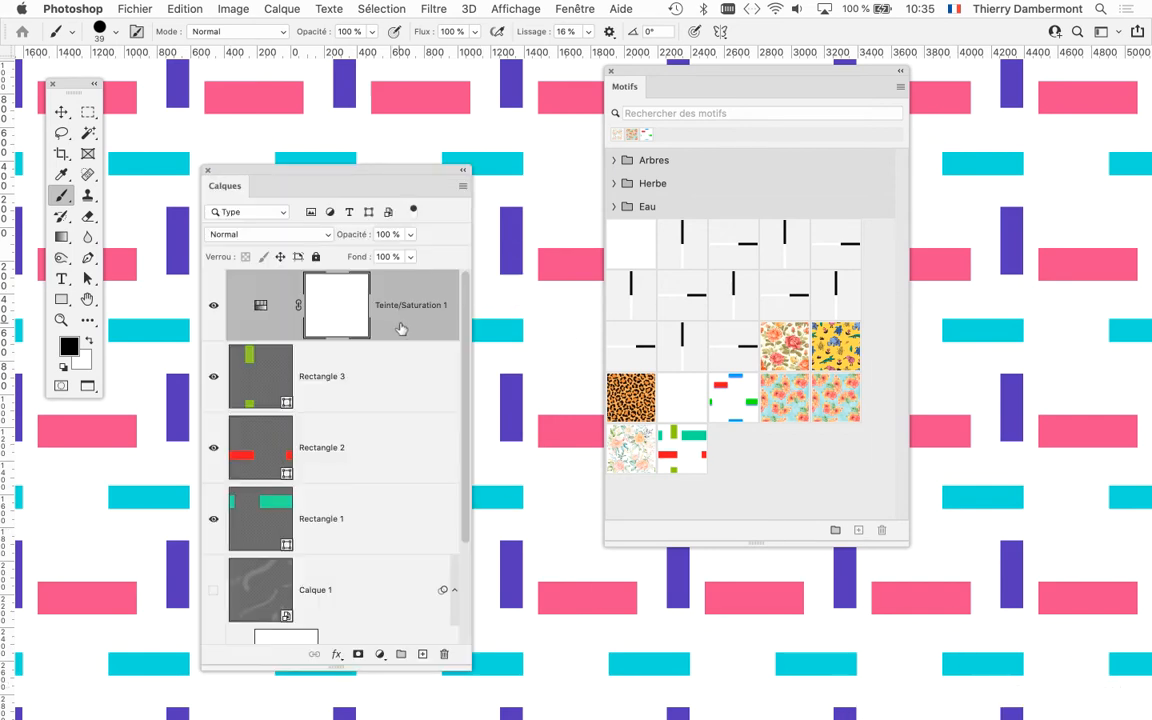
{"action": "left_click", "coordinate": [320, 362]}
{"action": "left_click", "coordinate": [330, 505]}
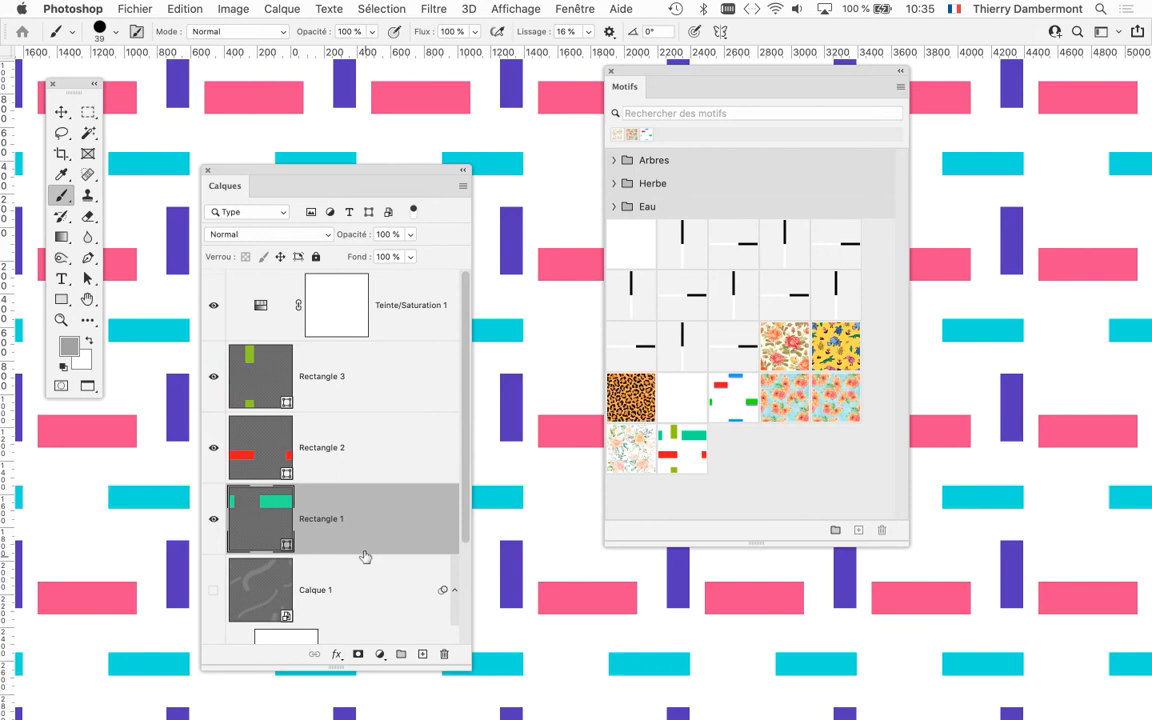
{"action": "left_click", "coordinate": [363, 605]}
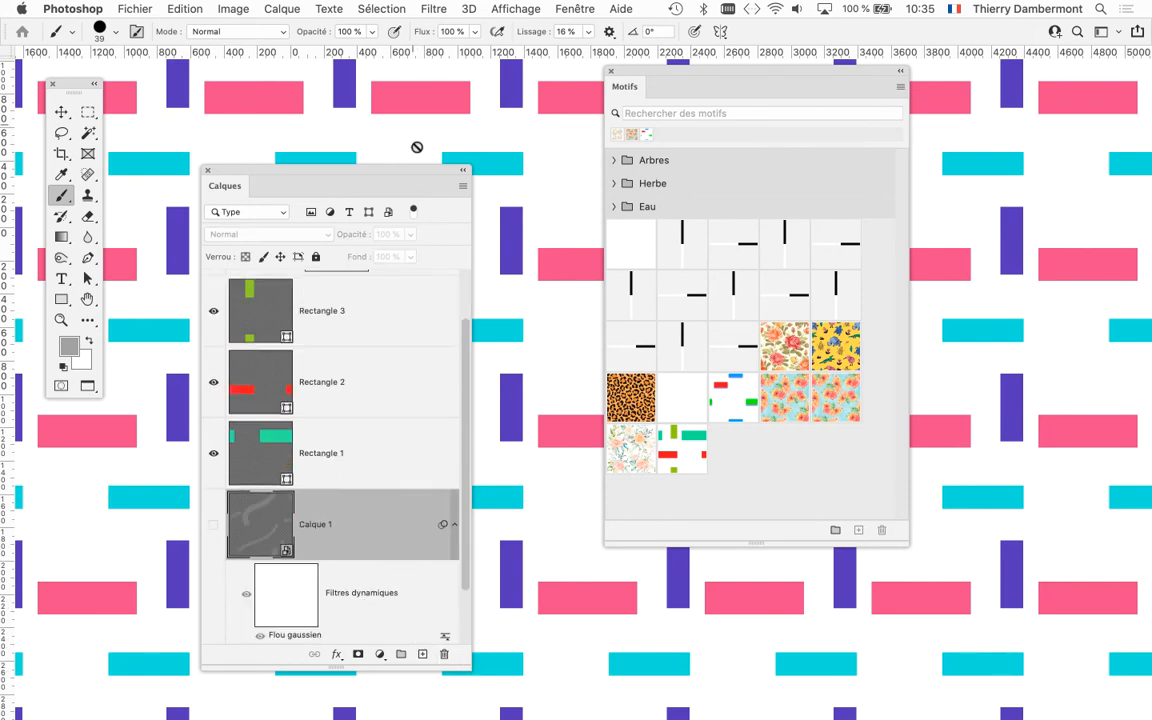
Select Arrière-plan in the enlarged layer list and store the recoloured tile as a new pattern named mon-motif-01.psd.
{"action": "left_click_drag", "start_coordinate": [380, 176], "coordinate": [332, 56]}
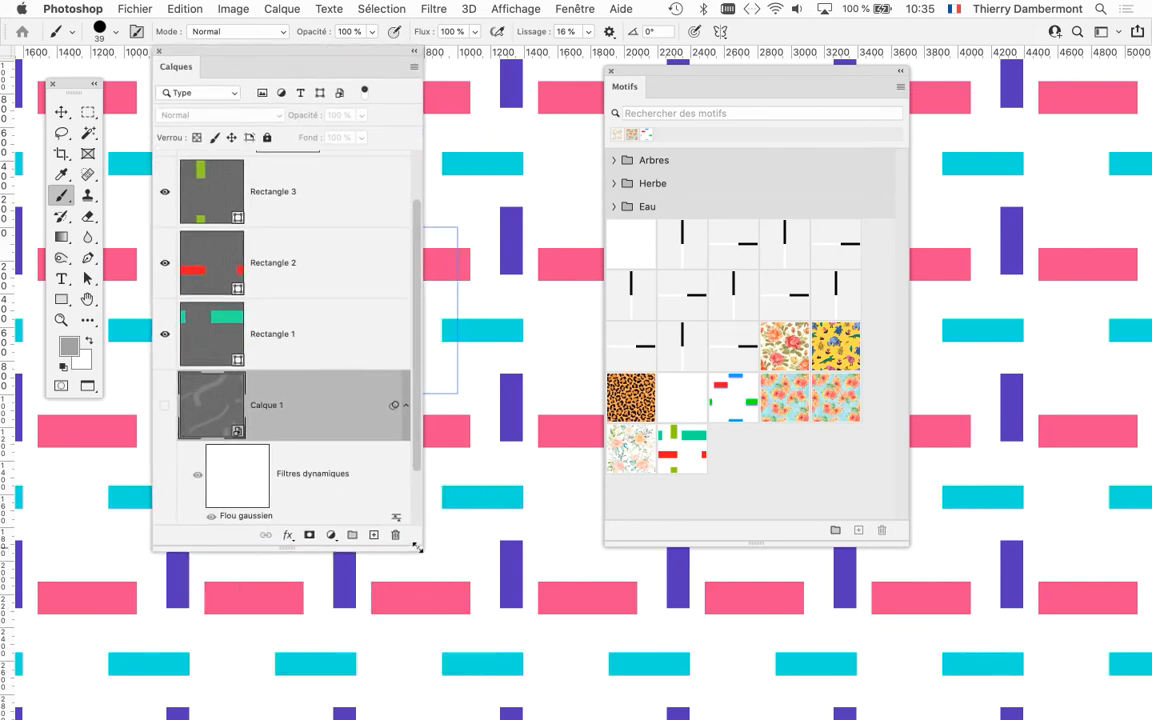
{"action": "left_click_drag", "start_coordinate": [418, 548], "coordinate": [491, 676]}
{"action": "left_click", "coordinate": [342, 612]}
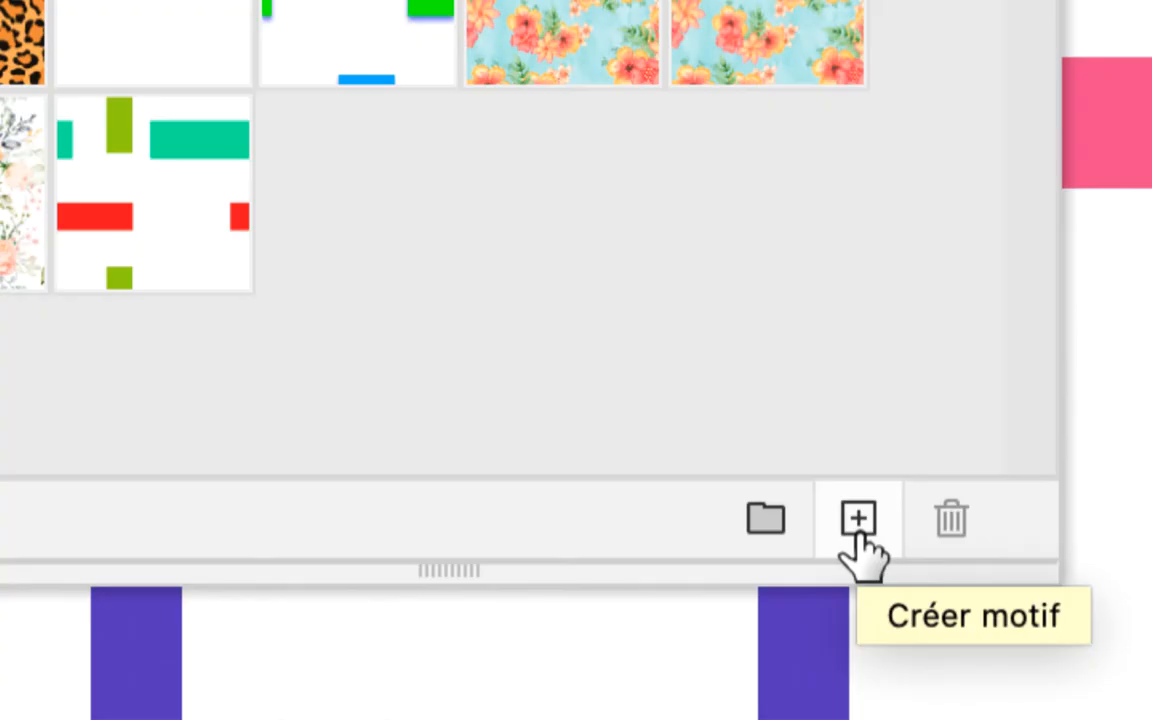
{"action": "left_click", "coordinate": [856, 535]}
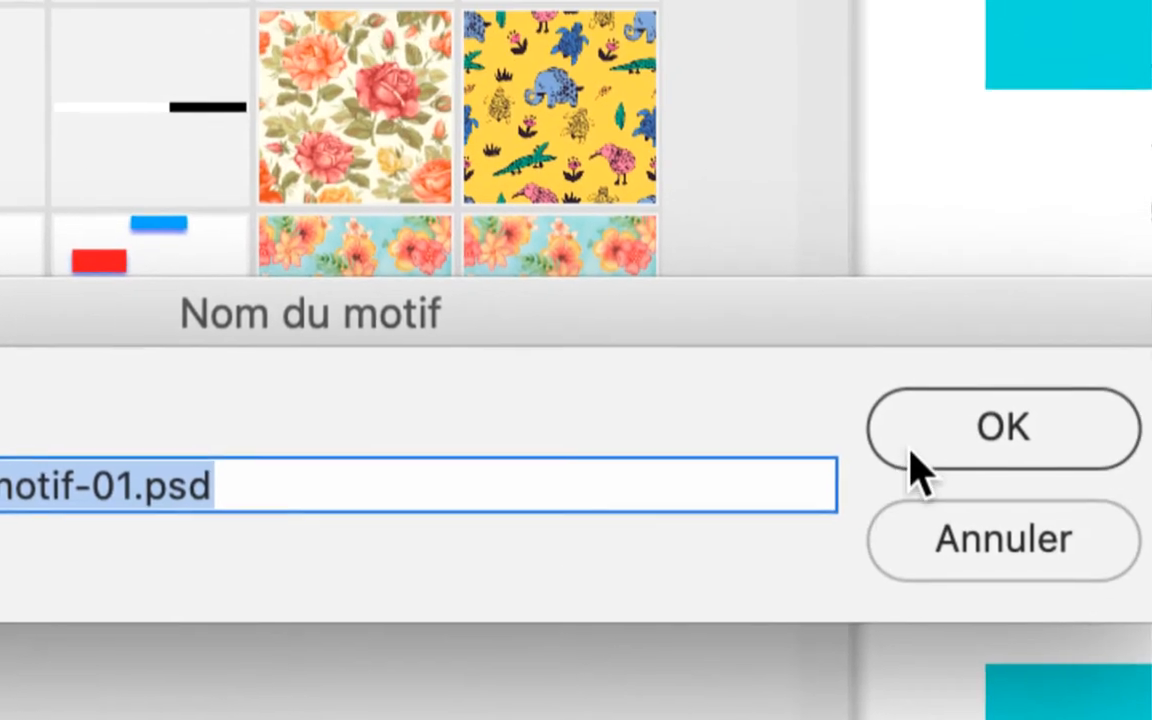
{"action": "left_click", "coordinate": [1117, 128]}
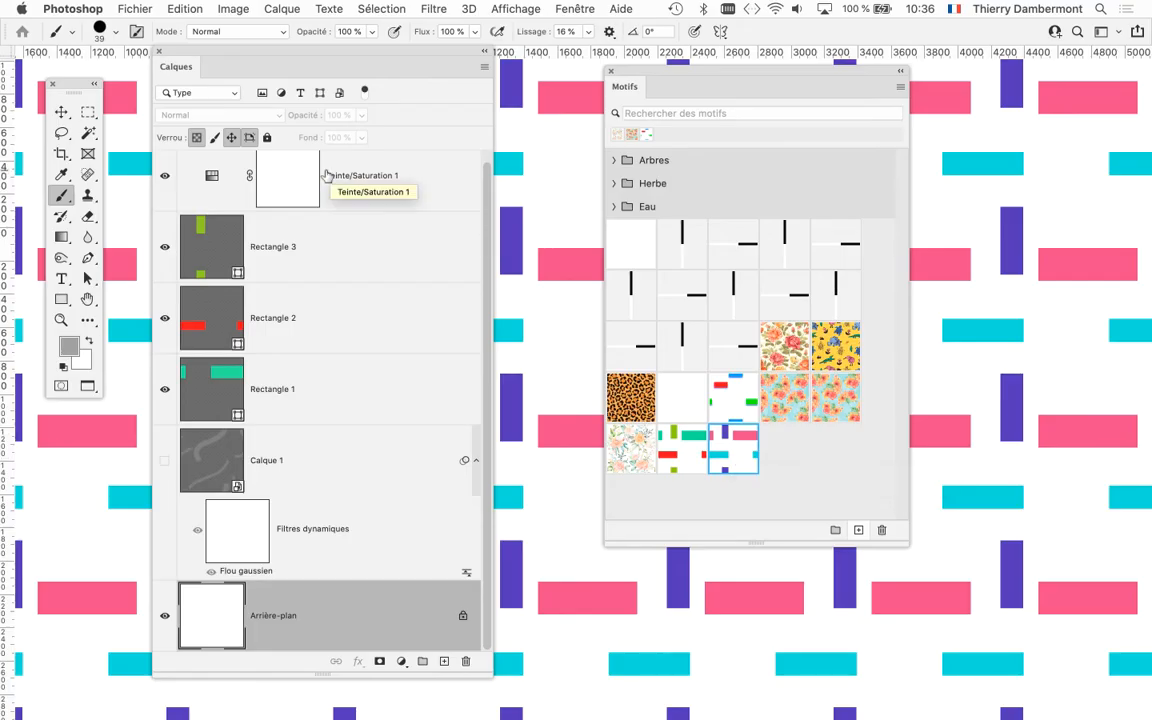
Move the pattern library and layer list clear of the tile, and hide the Teinte/Saturation 1 adjustment layer.
{"action": "left_click", "coordinate": [398, 186]}
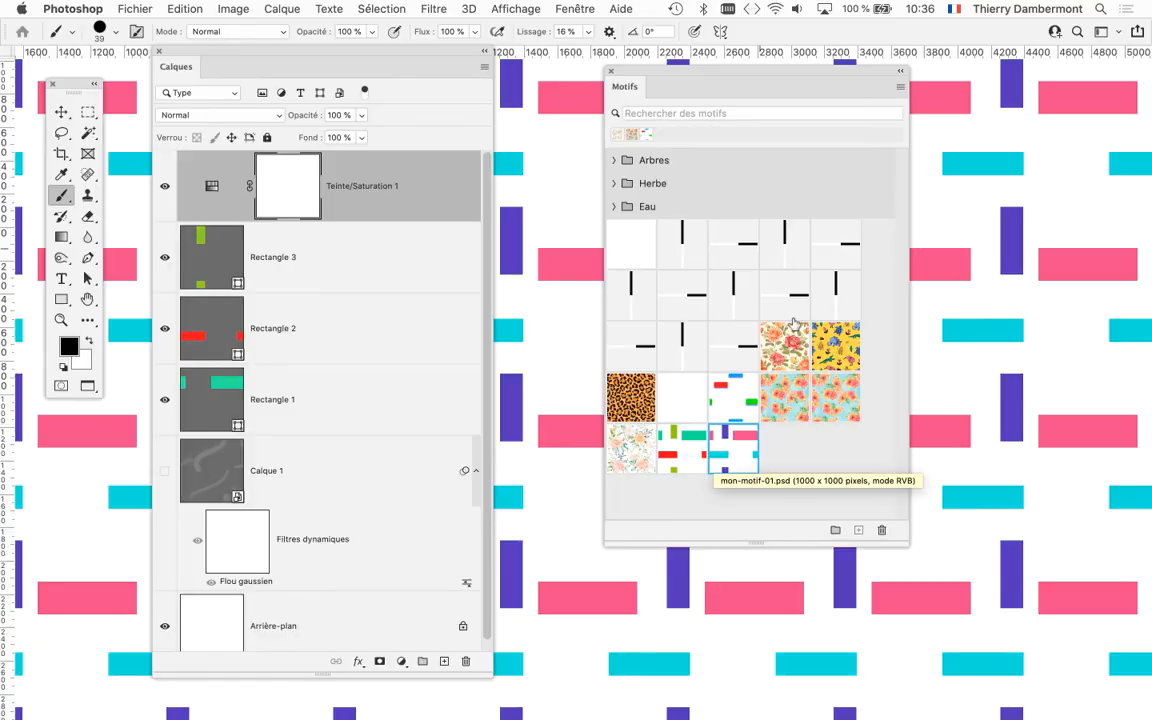
{"action": "left_click_drag", "start_coordinate": [644, 68], "coordinate": [913, 66]}
{"action": "left_click_drag", "start_coordinate": [311, 50], "coordinate": [678, 111]}
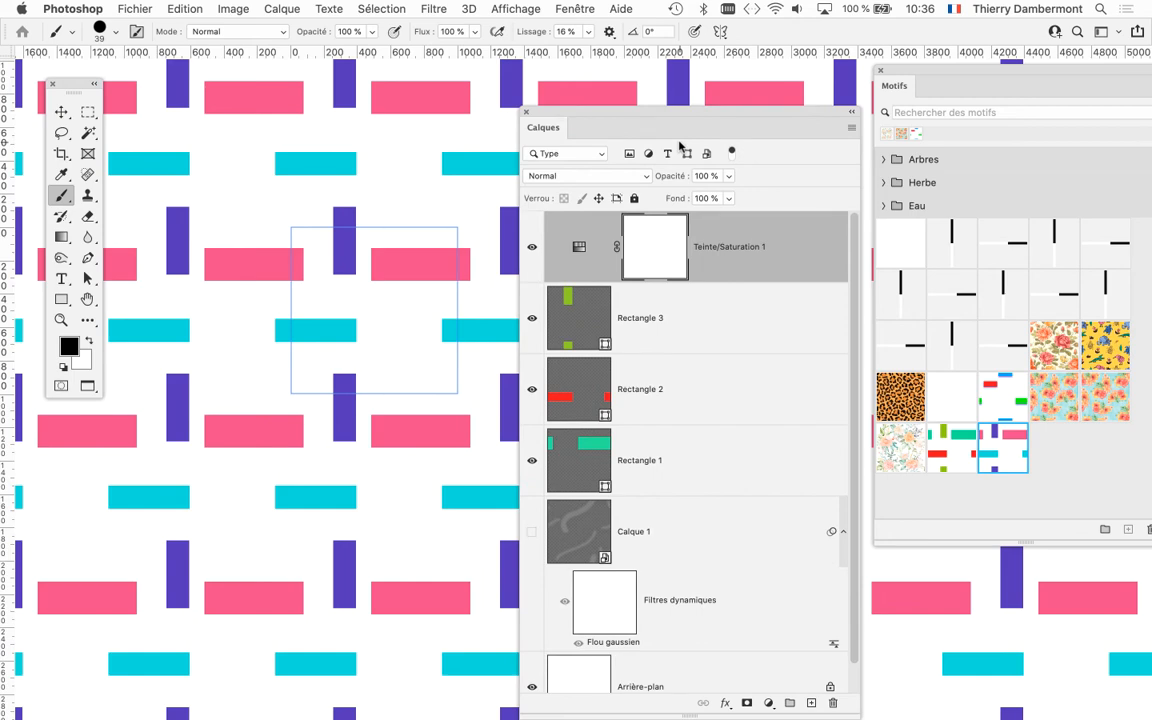
{"action": "key", "text": "shift+Tab"}
{"action": "key", "text": "shift+Tab"}
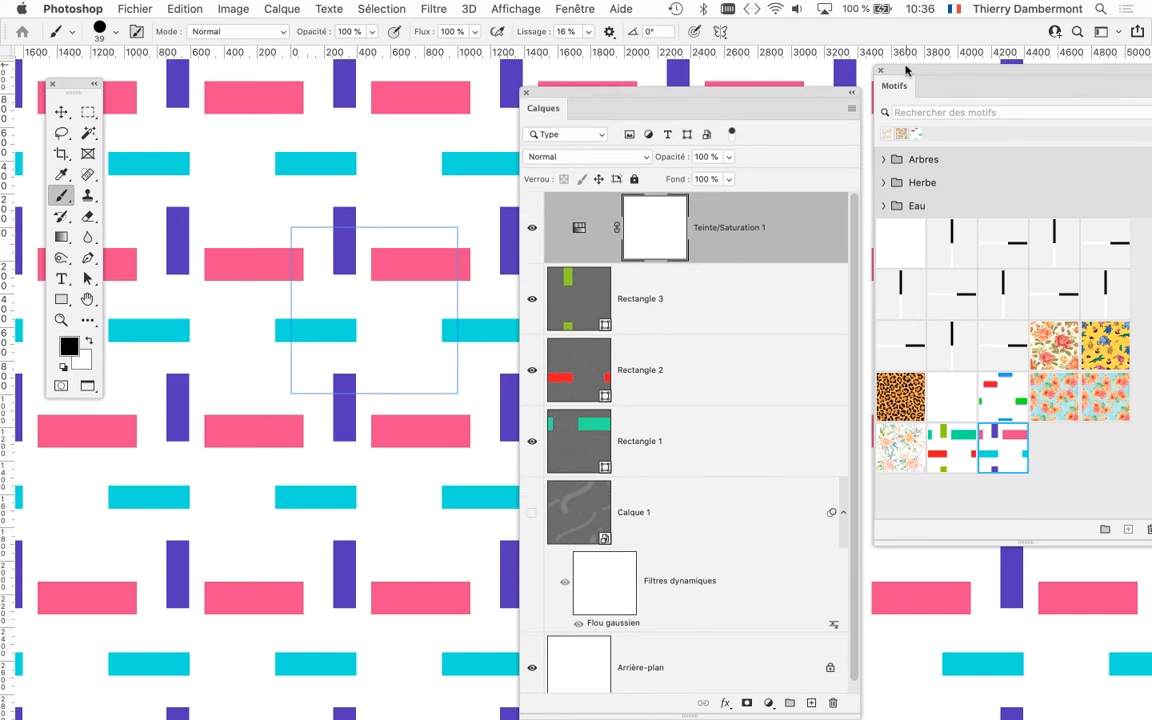
{"action": "left_click_drag", "start_coordinate": [906, 70], "coordinate": [1008, 314]}
{"action": "left_click_drag", "start_coordinate": [568, 93], "coordinate": [649, 37]}
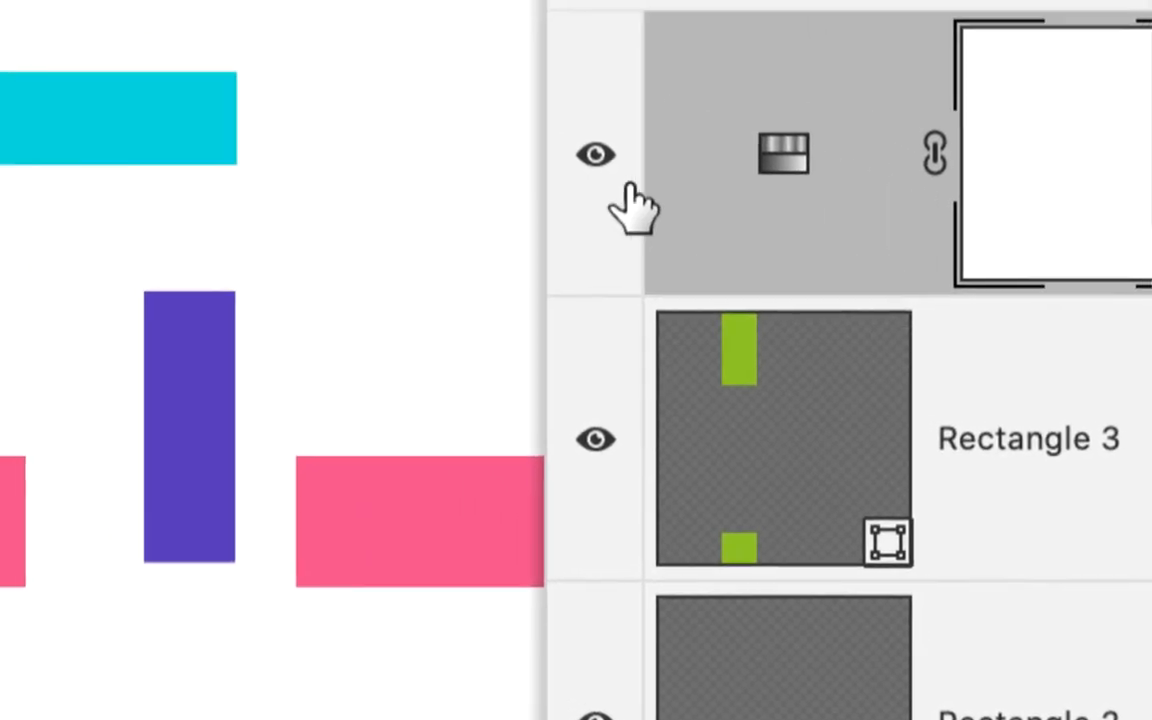
{"action": "left_click", "coordinate": [598, 156]}
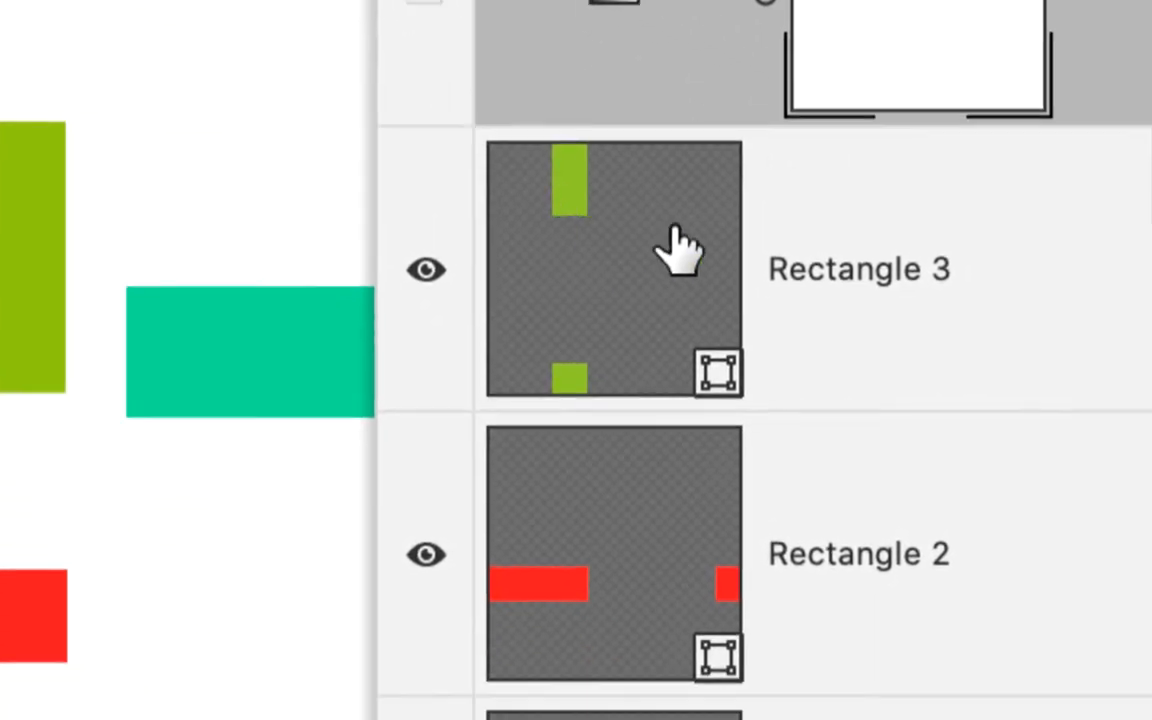
Add an Ombre portée effect to the Rectangle 3 layer and set the shadow colour to black.
{"action": "left_click", "coordinate": [715, 270]}
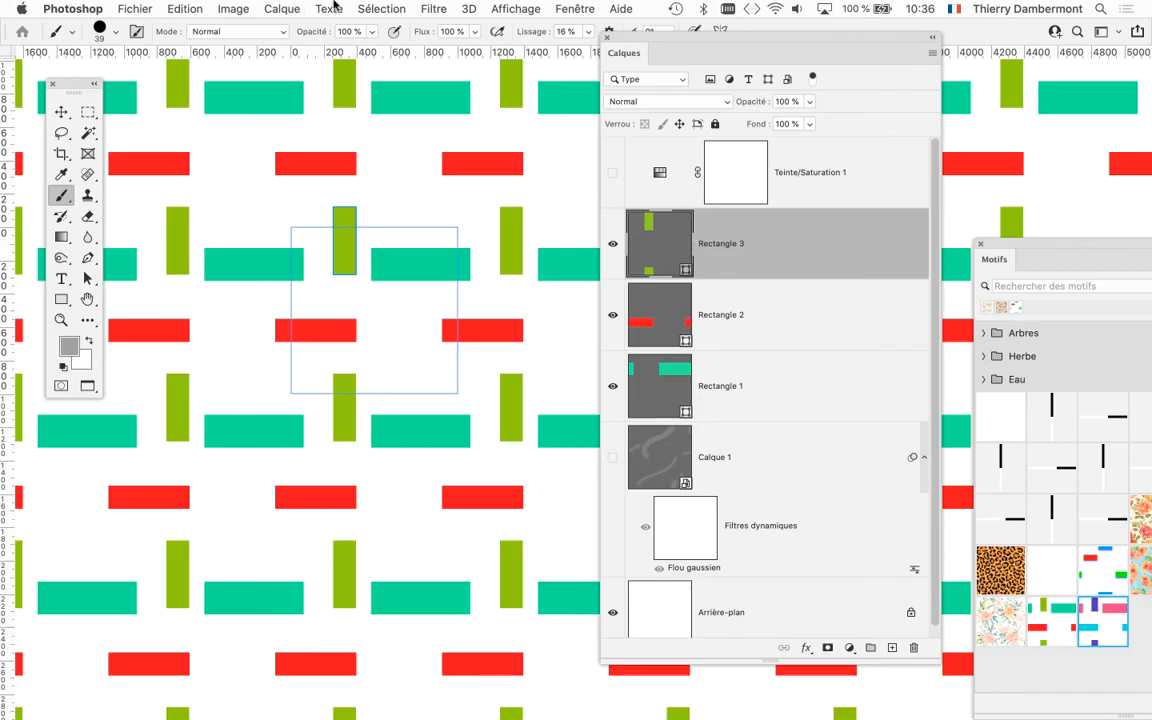
{"action": "left_click", "coordinate": [279, 9]}
{"action": "mouse_move", "coordinate": [264, 169]}
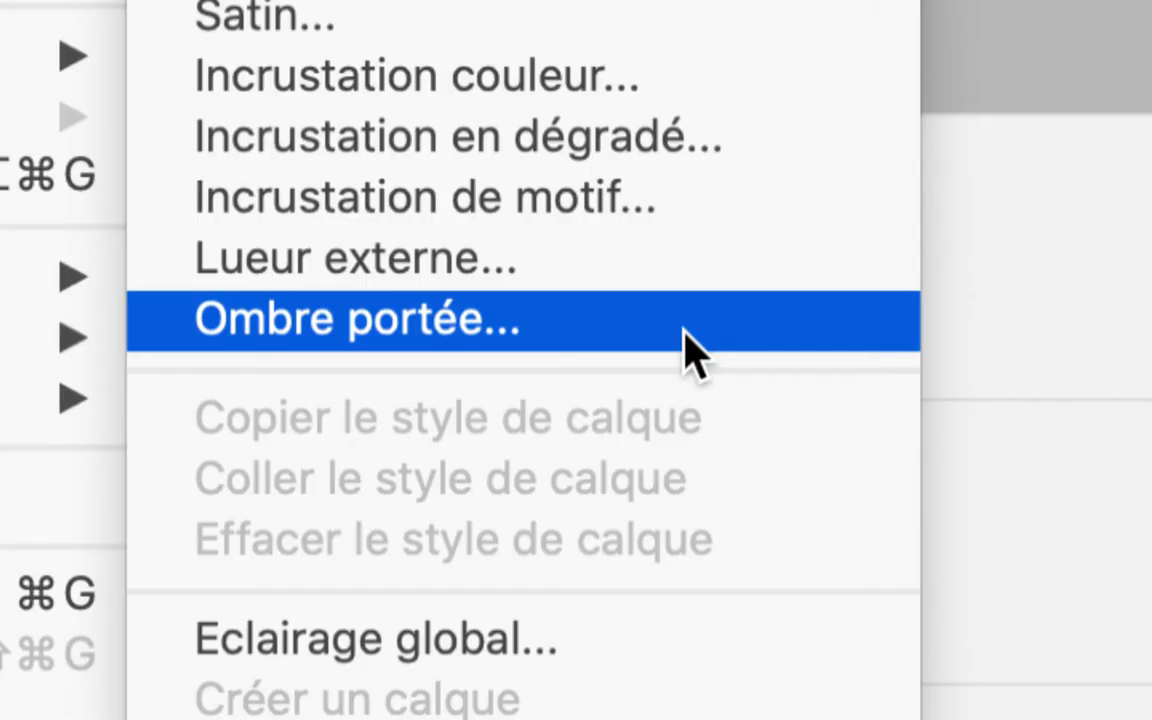
{"action": "left_click", "coordinate": [690, 345]}
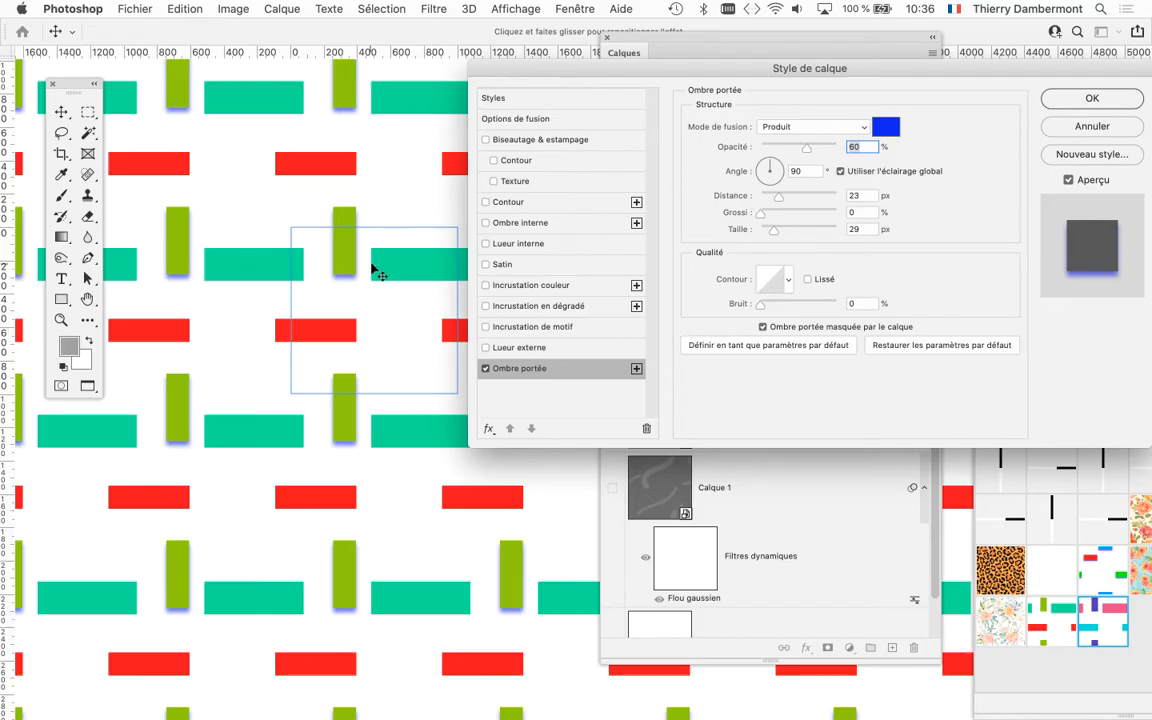
{"action": "scroll", "coordinate": [368, 267], "scroll_direction": "up", "scroll_amount": 3}
{"action": "scroll", "coordinate": [368, 270], "scroll_direction": "down", "scroll_amount": 3}
{"action": "left_click", "coordinate": [885, 126]}
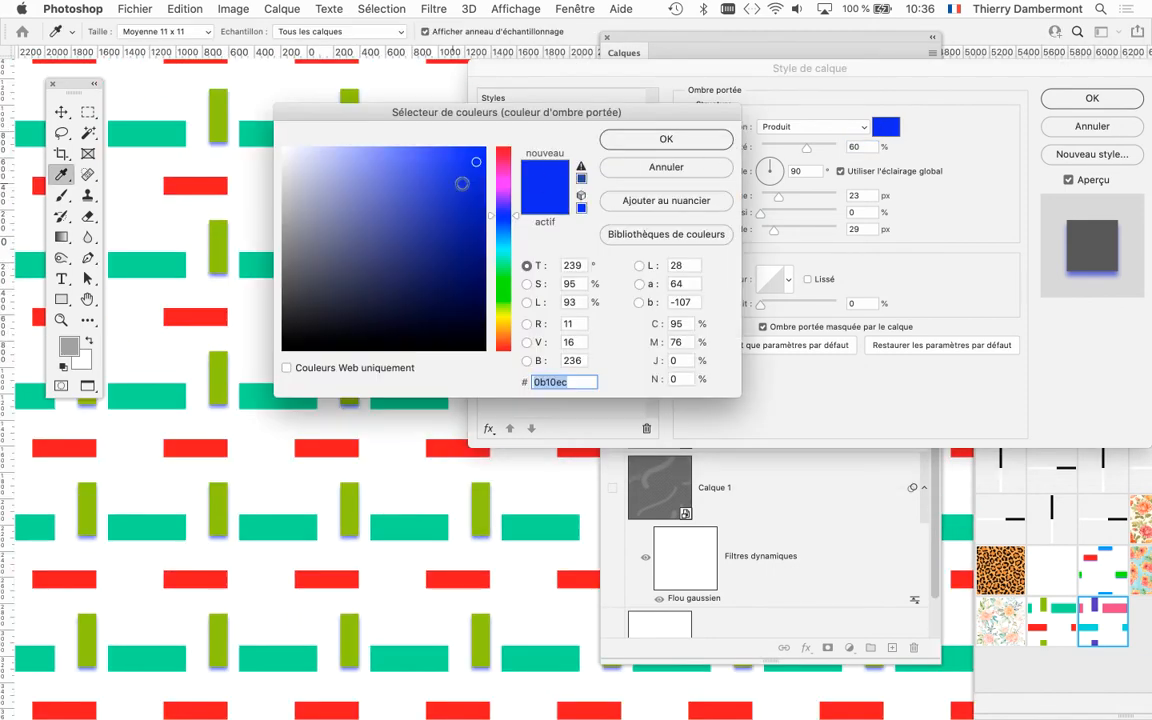
{"action": "left_click_drag", "start_coordinate": [380, 280], "coordinate": [234, 422]}
{"action": "left_click", "coordinate": [666, 138]}
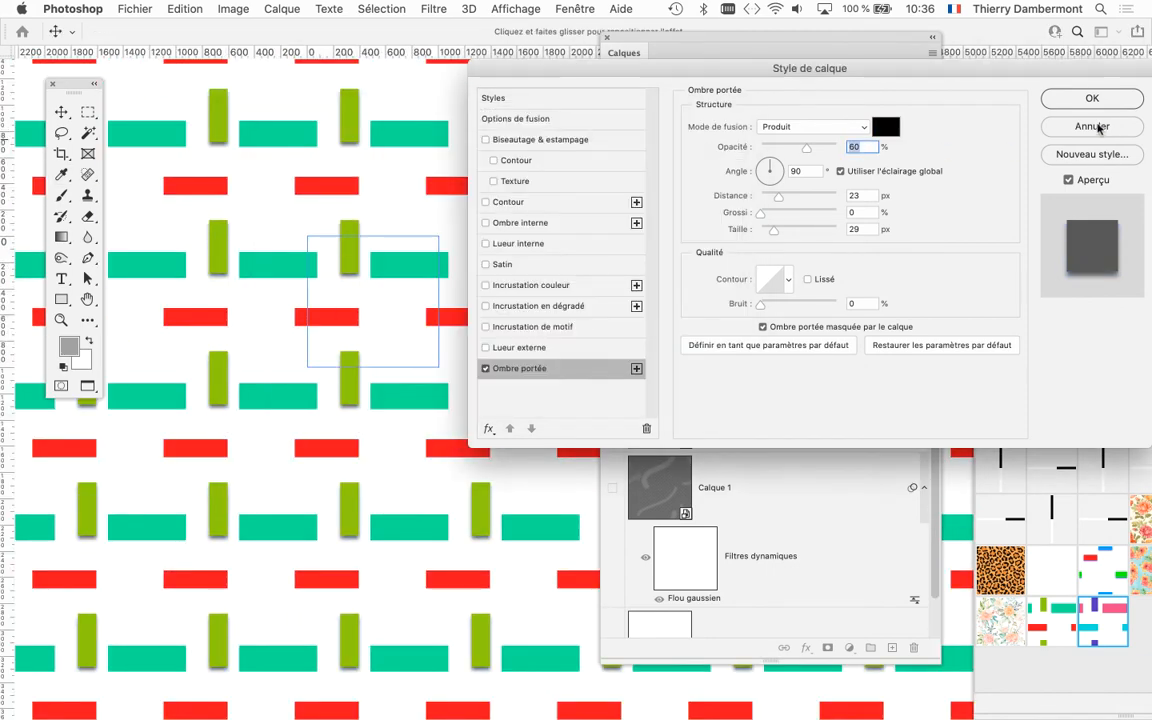
Set the shadow's angle to 138°, opacity to 43 % and distance to 30 px, and apply the layer style.
{"action": "scroll", "coordinate": [355, 268], "scroll_direction": "up", "scroll_amount": 6}
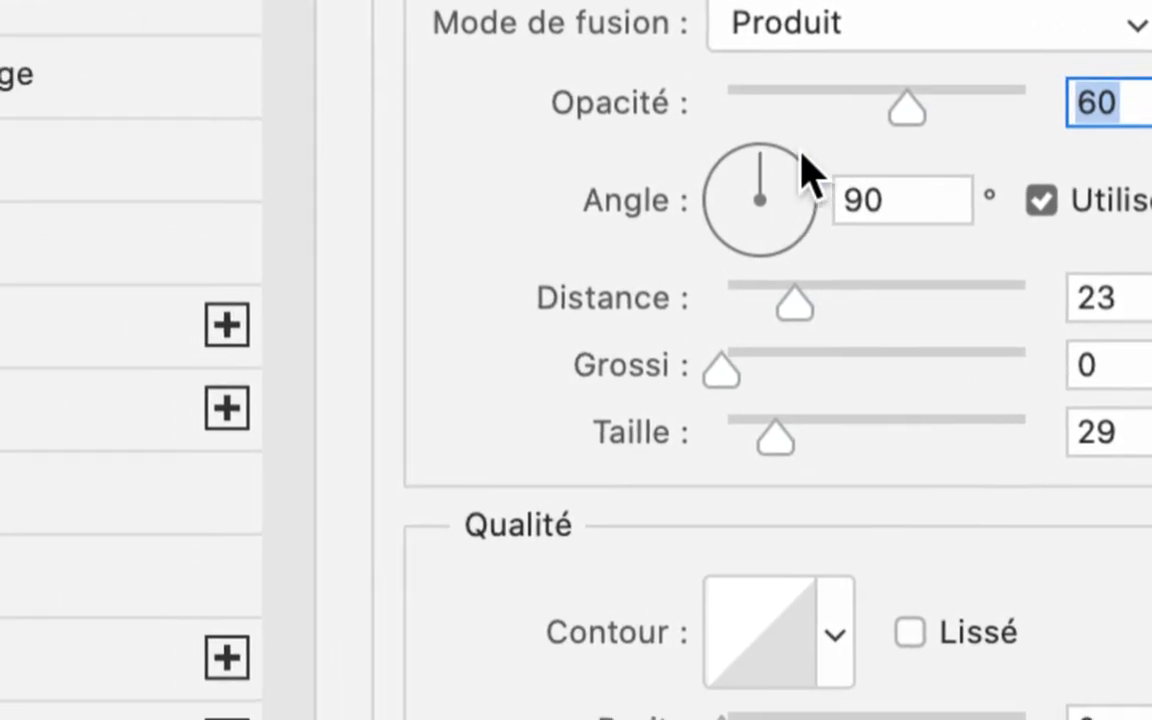
{"action": "left_click", "coordinate": [760, 162]}
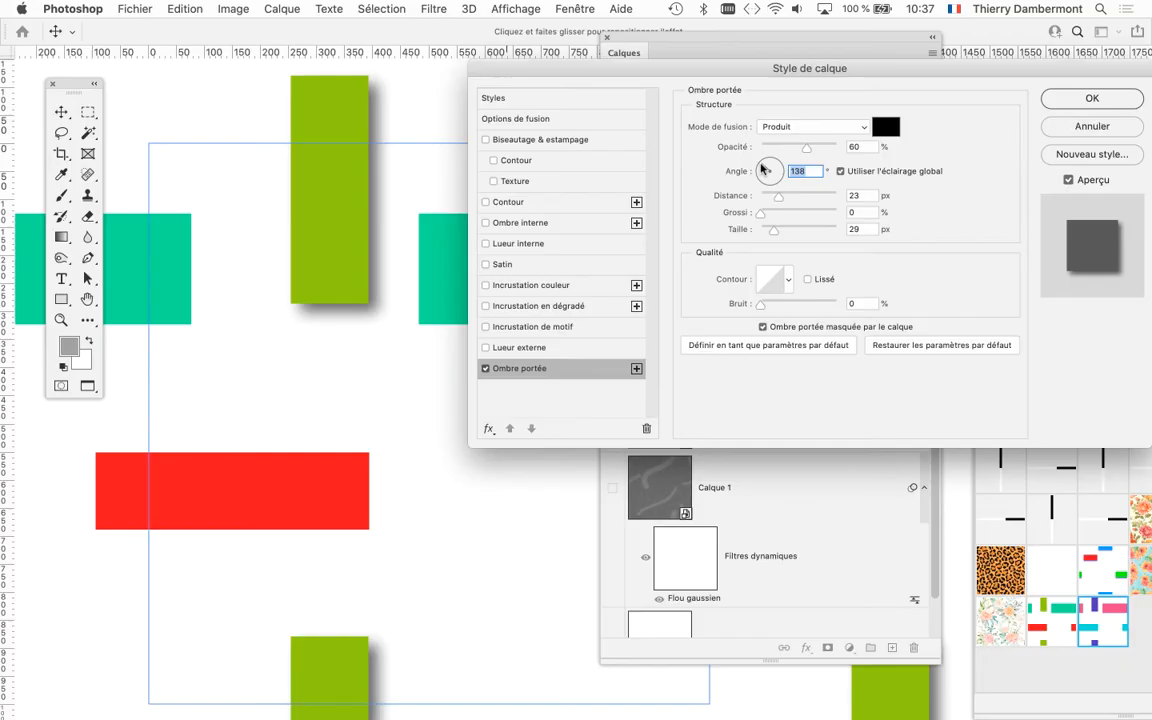
{"action": "left_click", "coordinate": [908, 77]}
{"action": "left_click", "coordinate": [791, 147]}
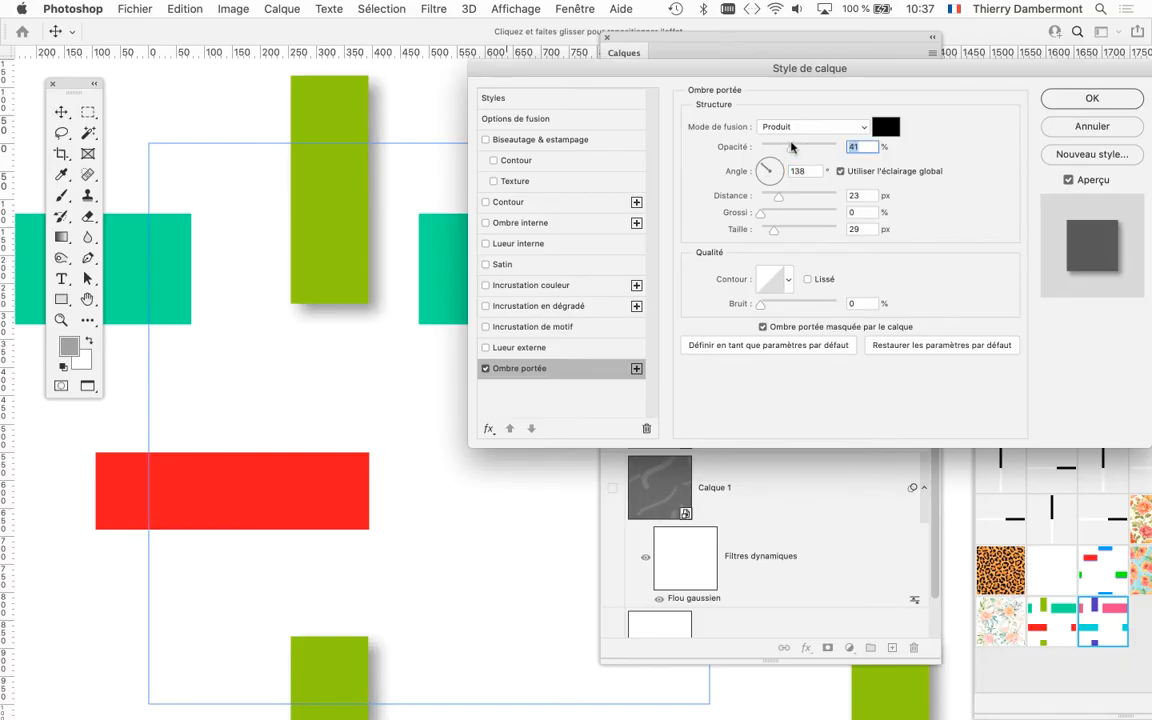
{"action": "left_click", "coordinate": [784, 196]}
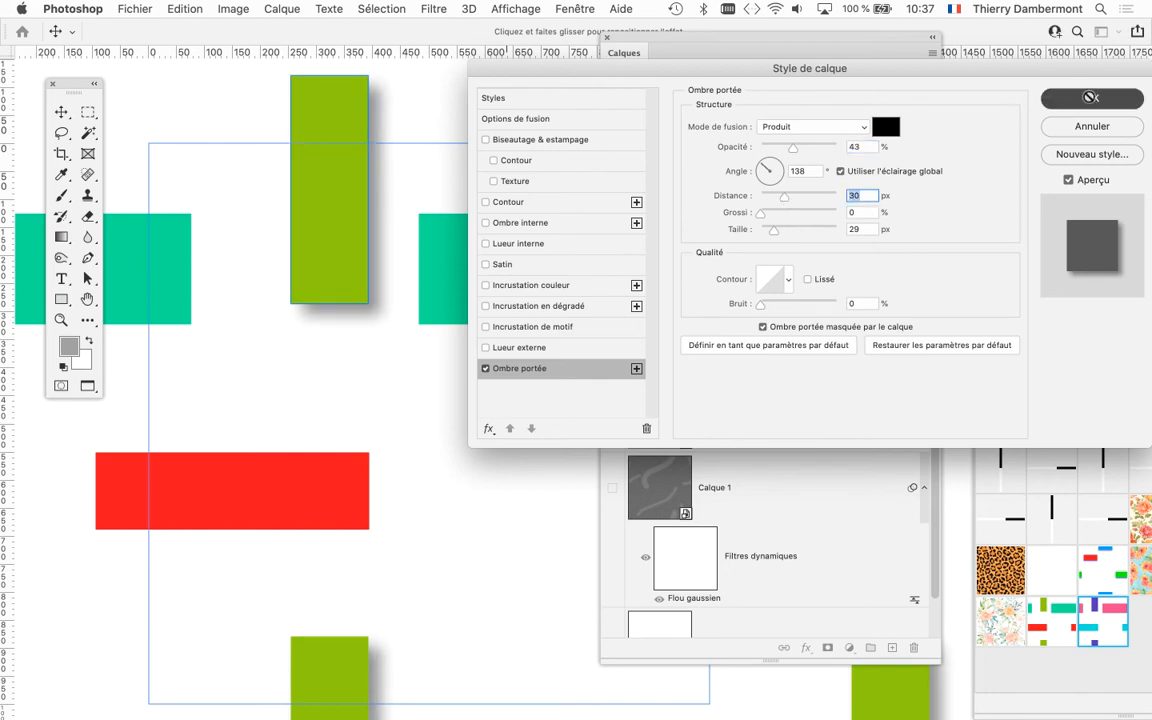
{"action": "left_click", "coordinate": [1075, 98]}
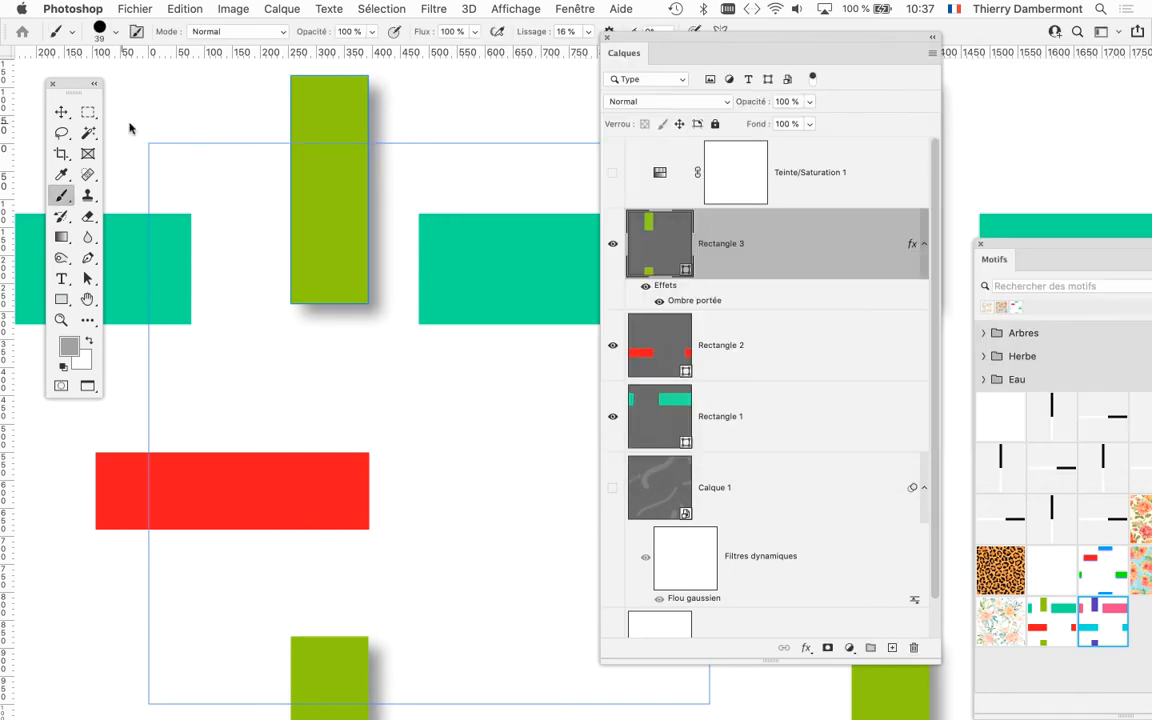
Move the green Rectangle 3 rightward and about 30 px up so it overlaps the left end of the turquoise rectangle.
{"action": "left_click", "coordinate": [61, 115]}
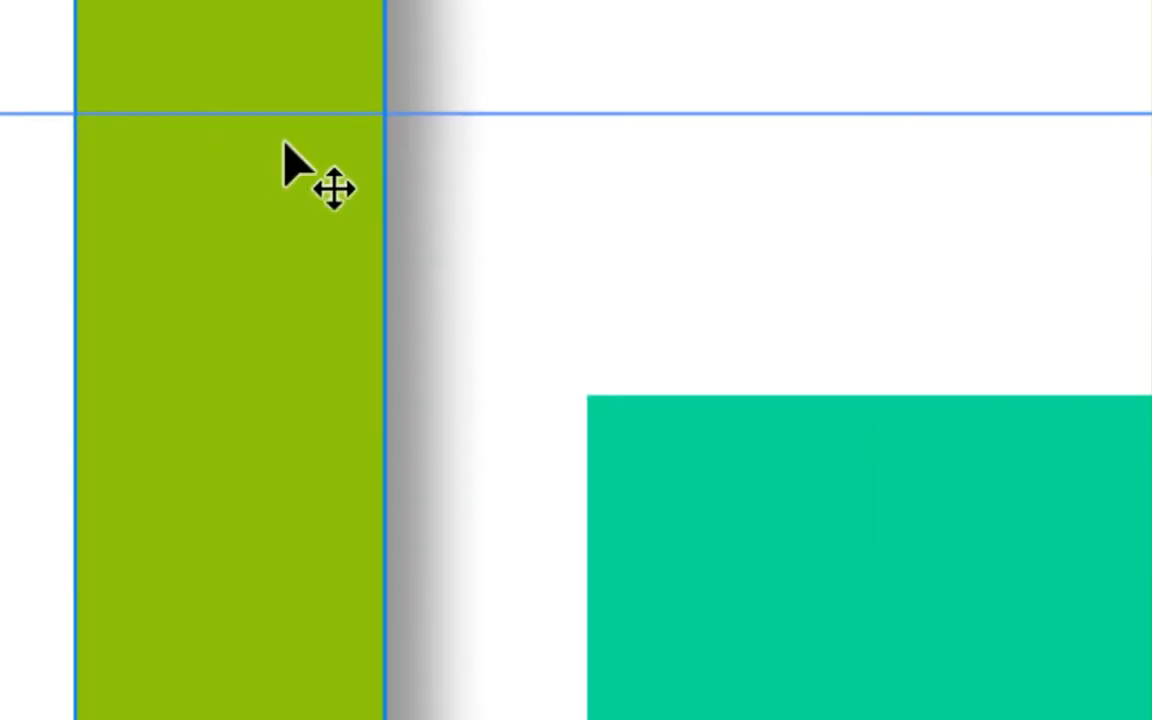
{"action": "left_click_drag", "start_coordinate": [285, 160], "coordinate": [500, 103]}
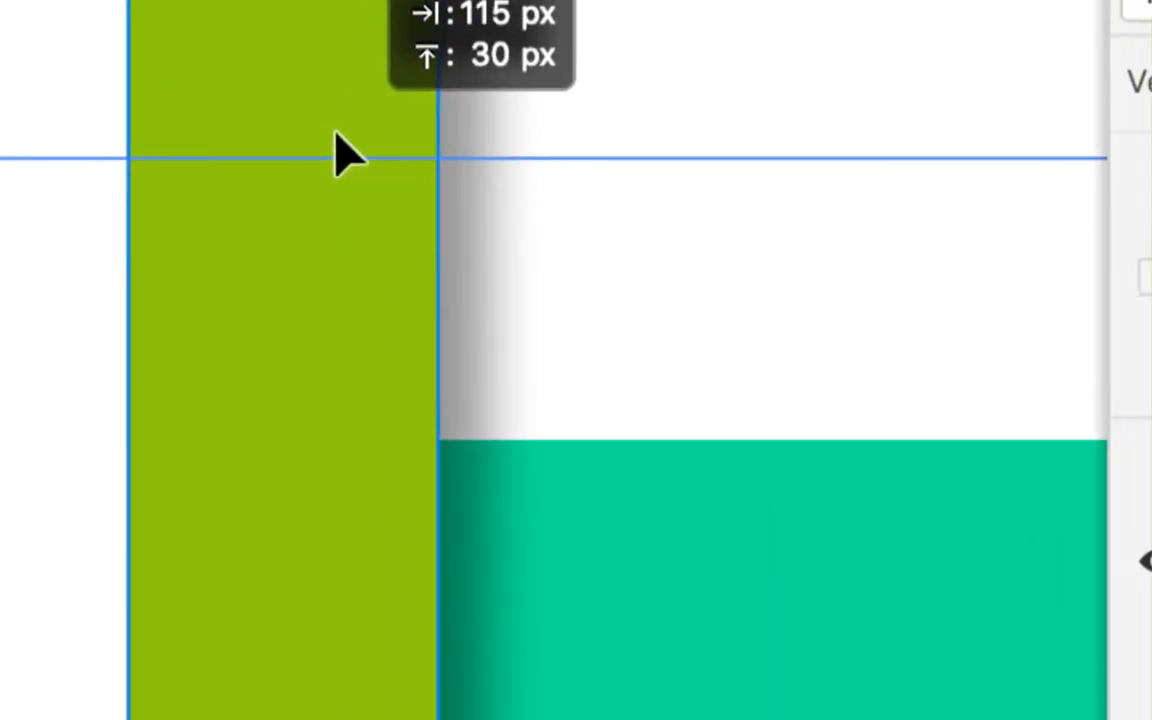
{"action": "left_click_drag", "start_coordinate": [344, 134], "coordinate": [346, 136]}
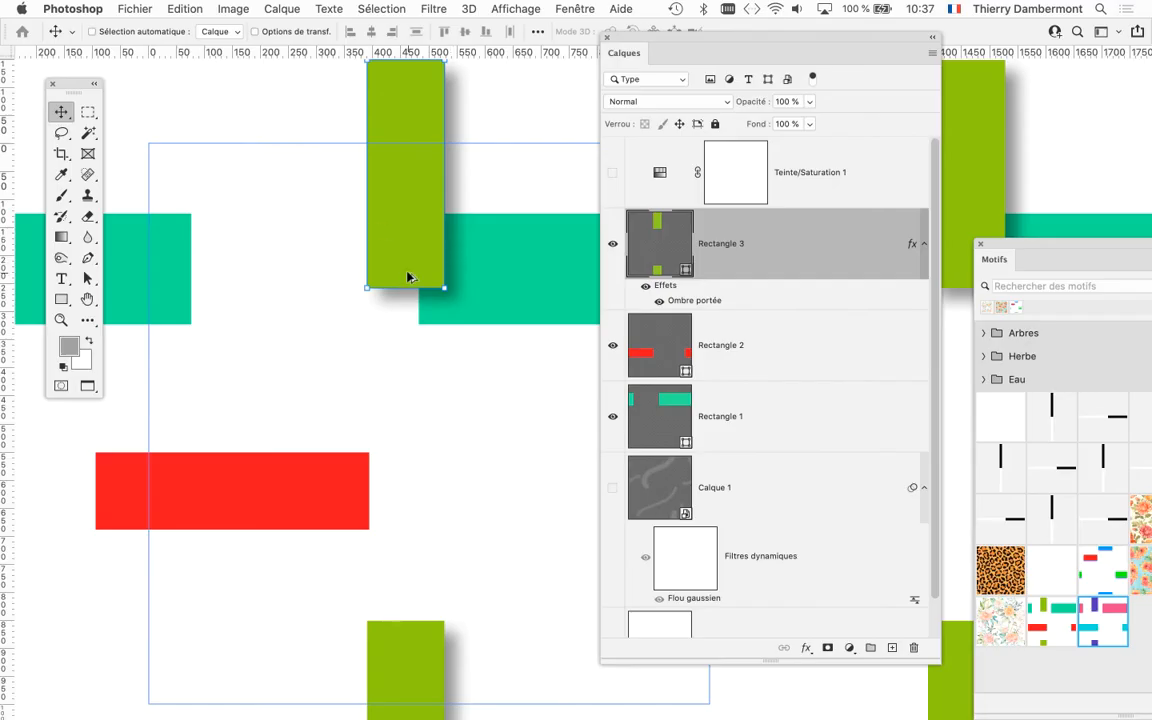
Copy the Rectangle 3 layer's effects onto the Rectangle 2 layer, and undo the copy.
{"action": "scroll", "coordinate": [191, 328], "scroll_direction": "down", "scroll_amount": 5}
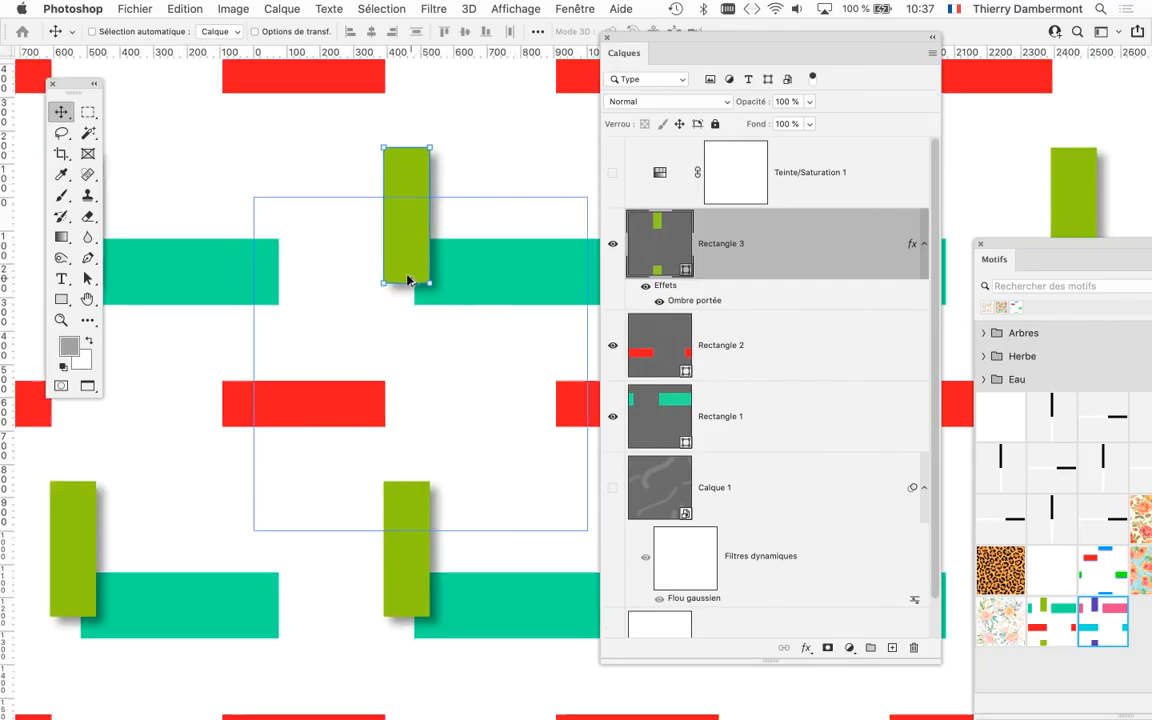
{"action": "scroll", "coordinate": [483, 302], "scroll_direction": "up", "scroll_amount": 3}
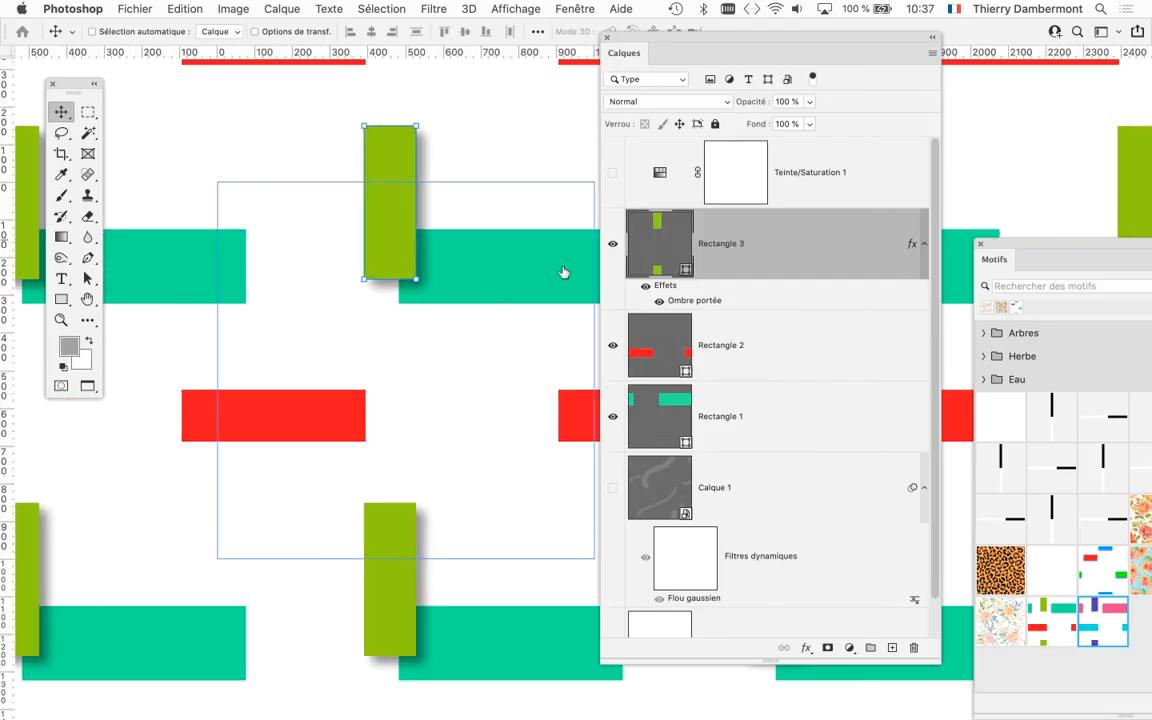
{"action": "left_click_drag", "start_coordinate": [683, 40], "coordinate": [737, 27]}
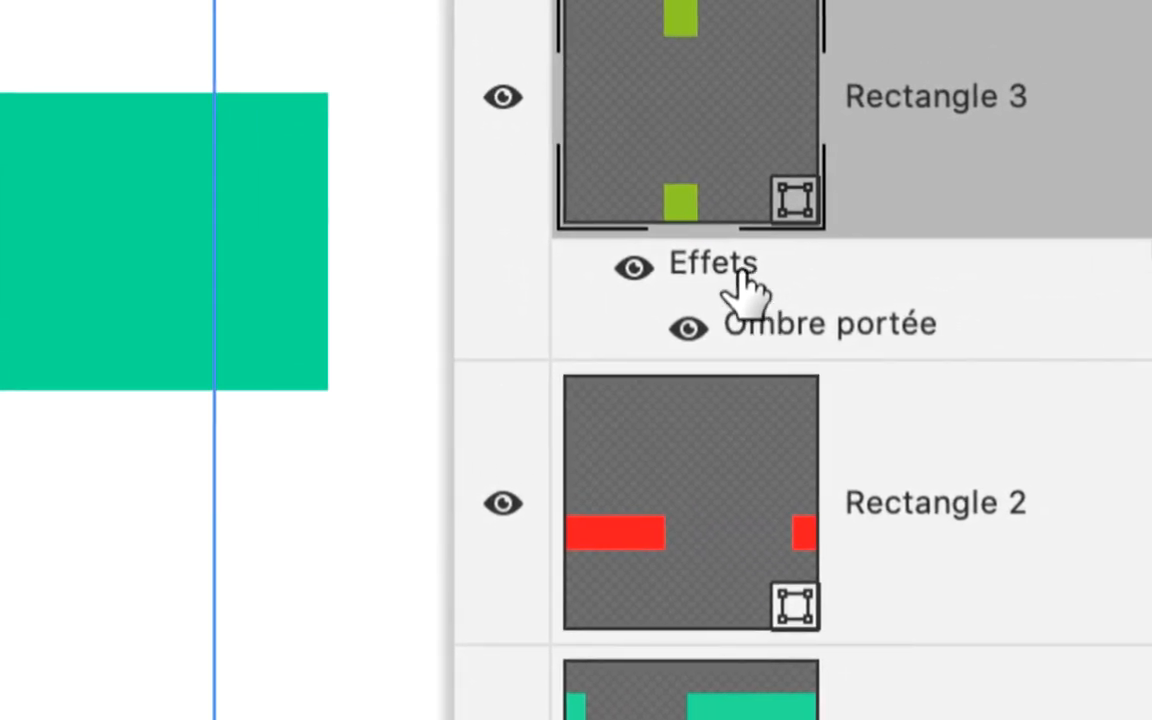
{"action": "left_click_drag", "start_coordinate": [740, 285], "coordinate": [776, 522]}
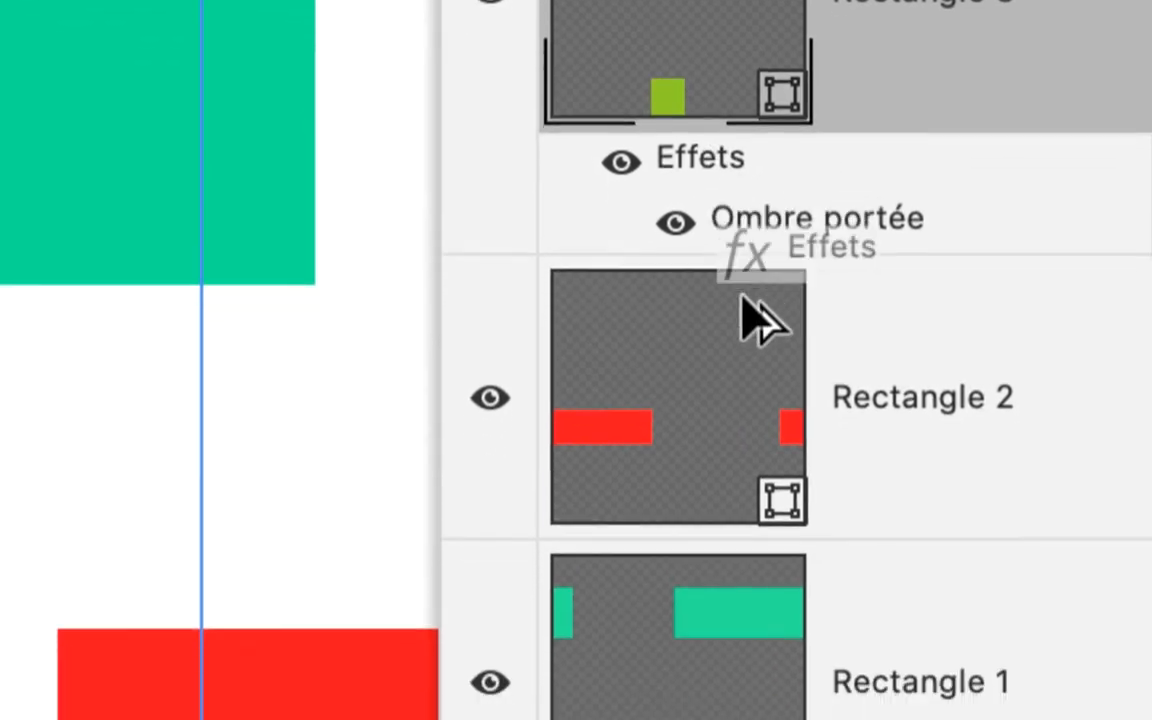
{"action": "mouse_move", "coordinate": [745, 316]}
{"action": "left_mouse_down"}
{"action": "mouse_move", "coordinate": [735, 273]}
{"action": "mouse_move", "coordinate": [742, 326]}
{"action": "left_mouse_up"}
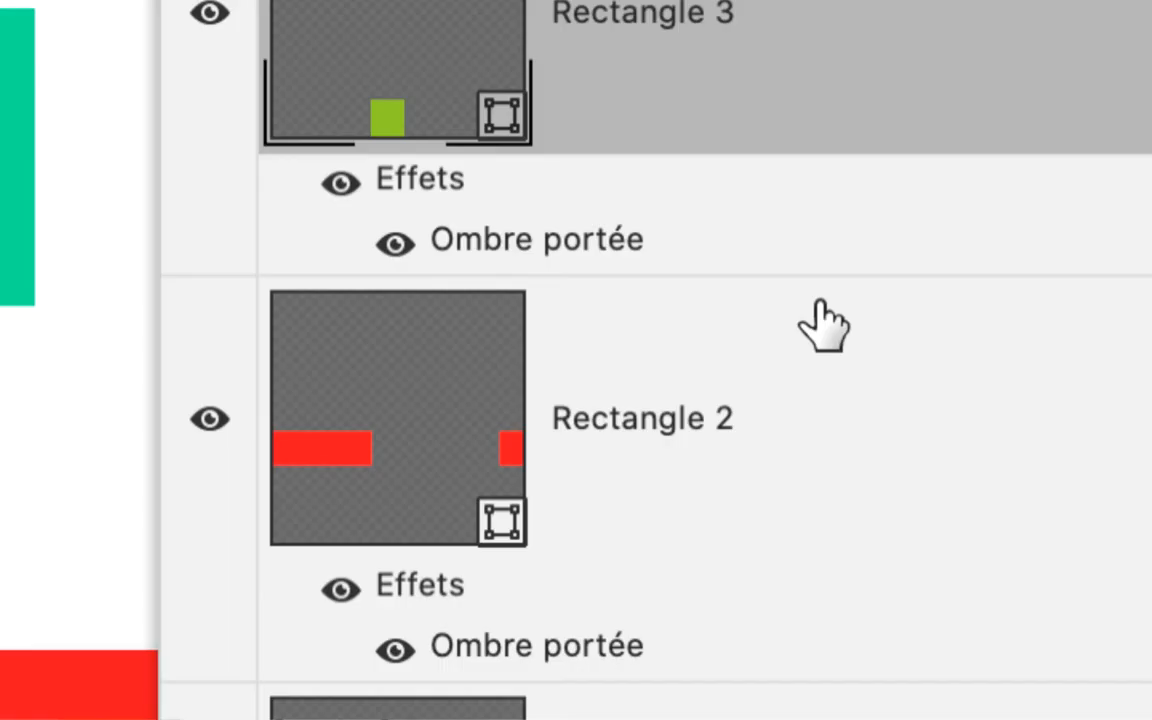
{"action": "key", "text": "super+z"}
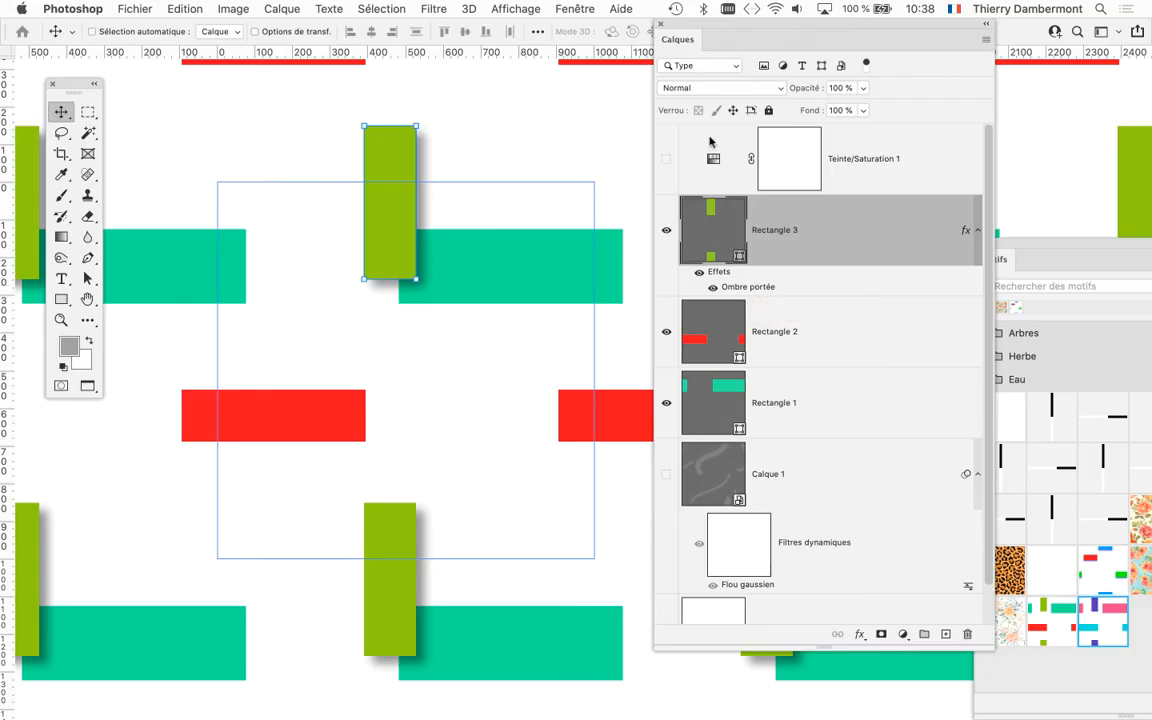
Show the layer styles library, dismiss the space warning, and expand the library near the tile.
{"action": "left_click", "coordinate": [575, 8]}
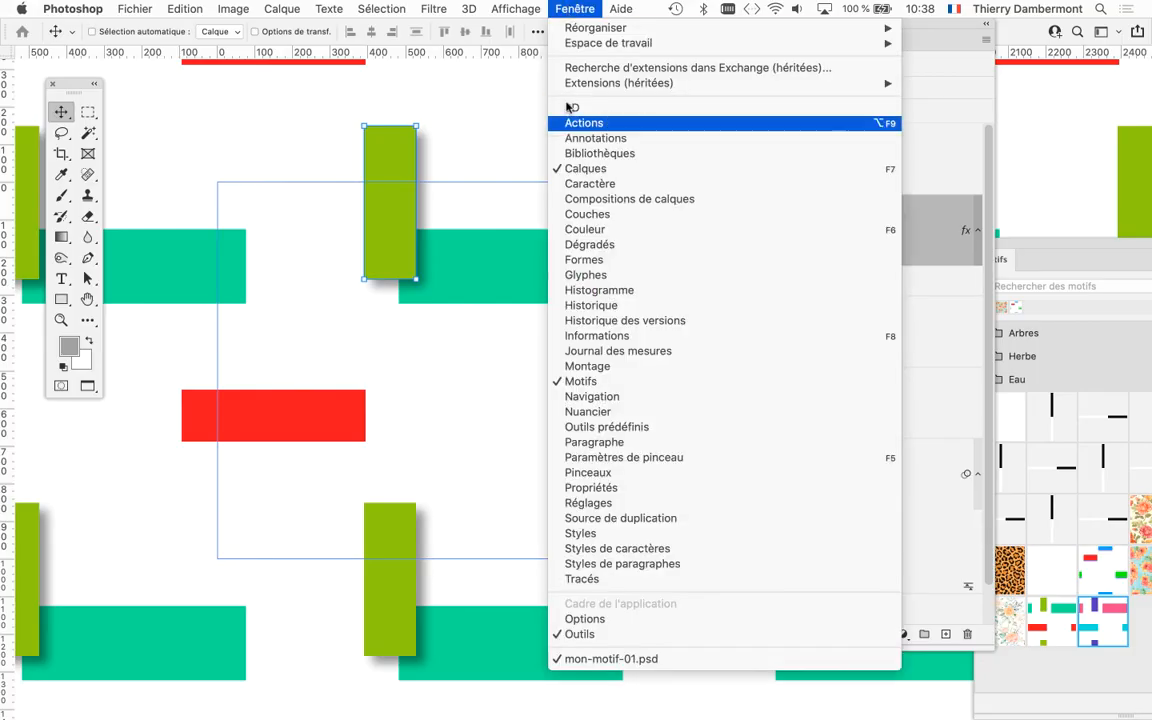
{"action": "left_click", "coordinate": [580, 533]}
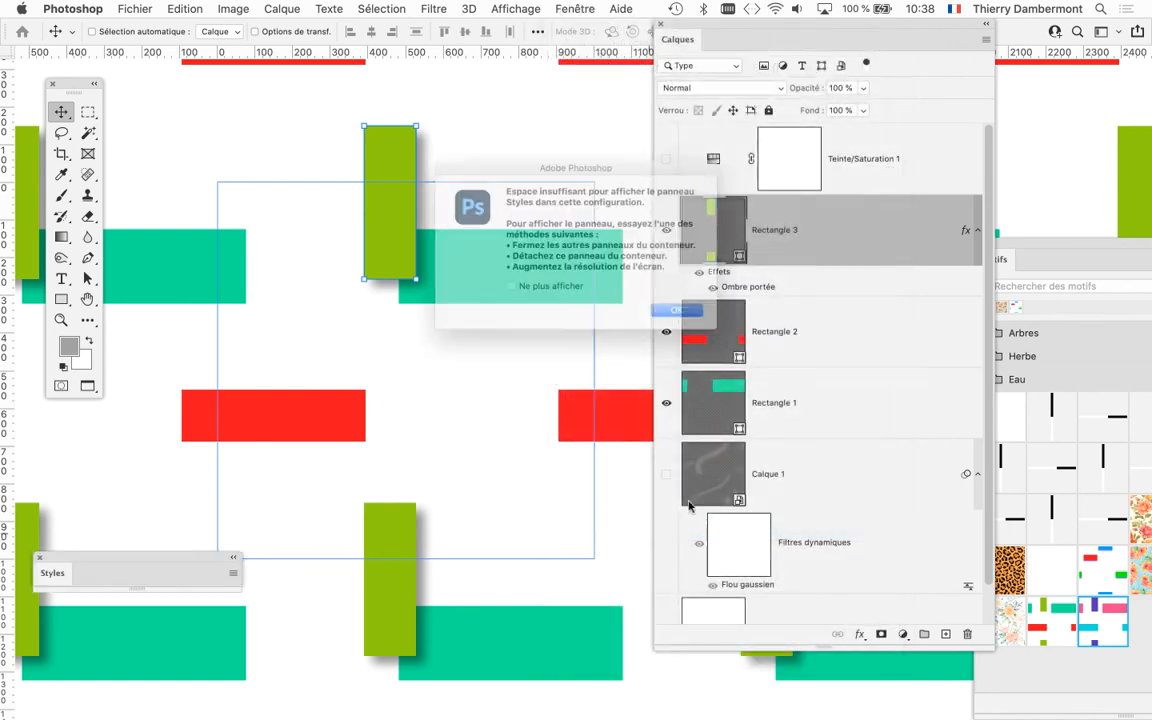
{"action": "left_click", "coordinate": [712, 322]}
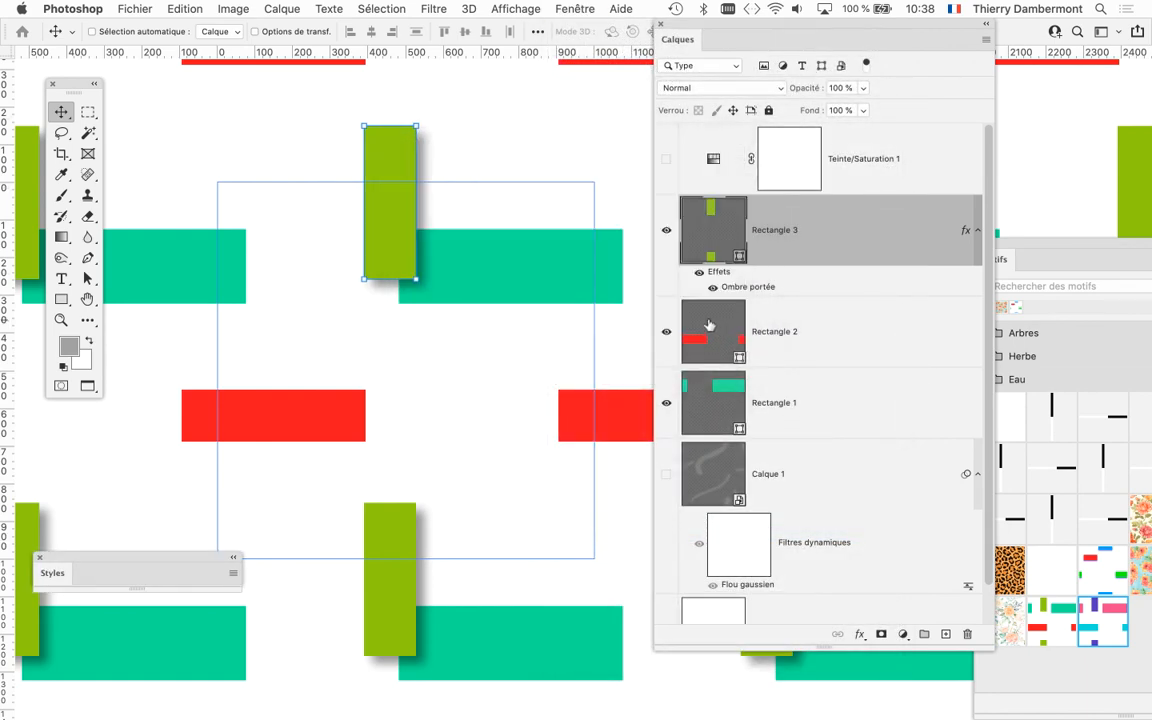
{"action": "left_click_drag", "start_coordinate": [812, 18], "coordinate": [650, 550]}
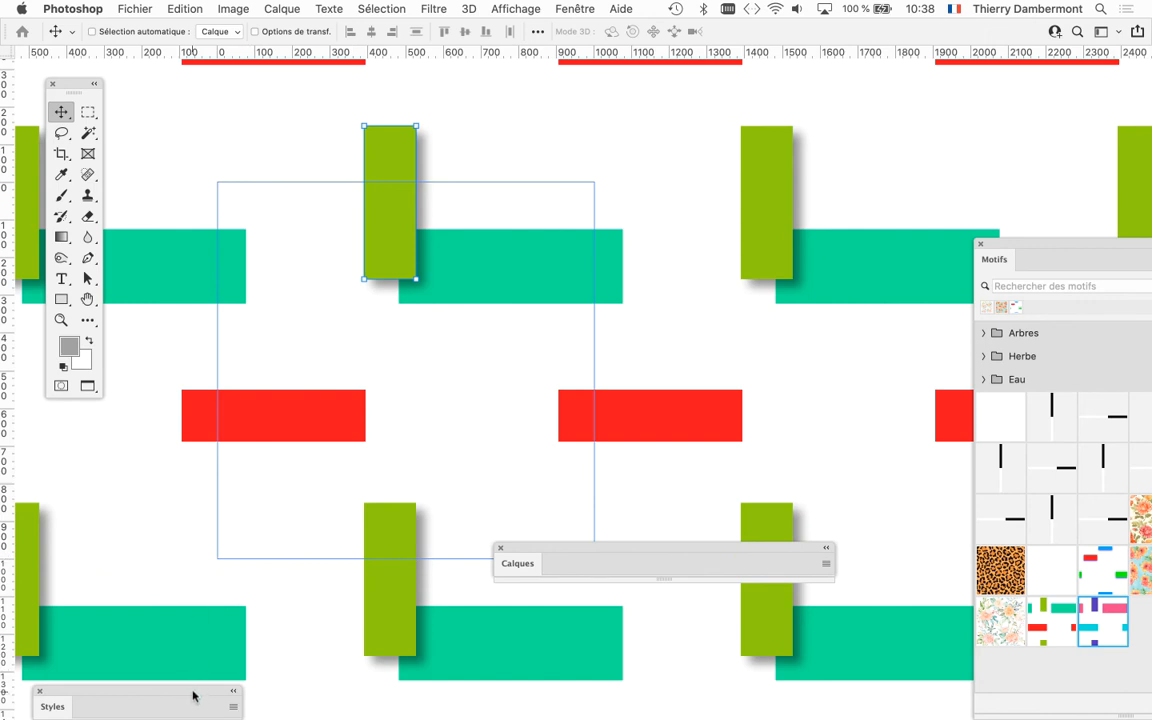
{"action": "left_click_drag", "start_coordinate": [190, 695], "coordinate": [358, 111]}
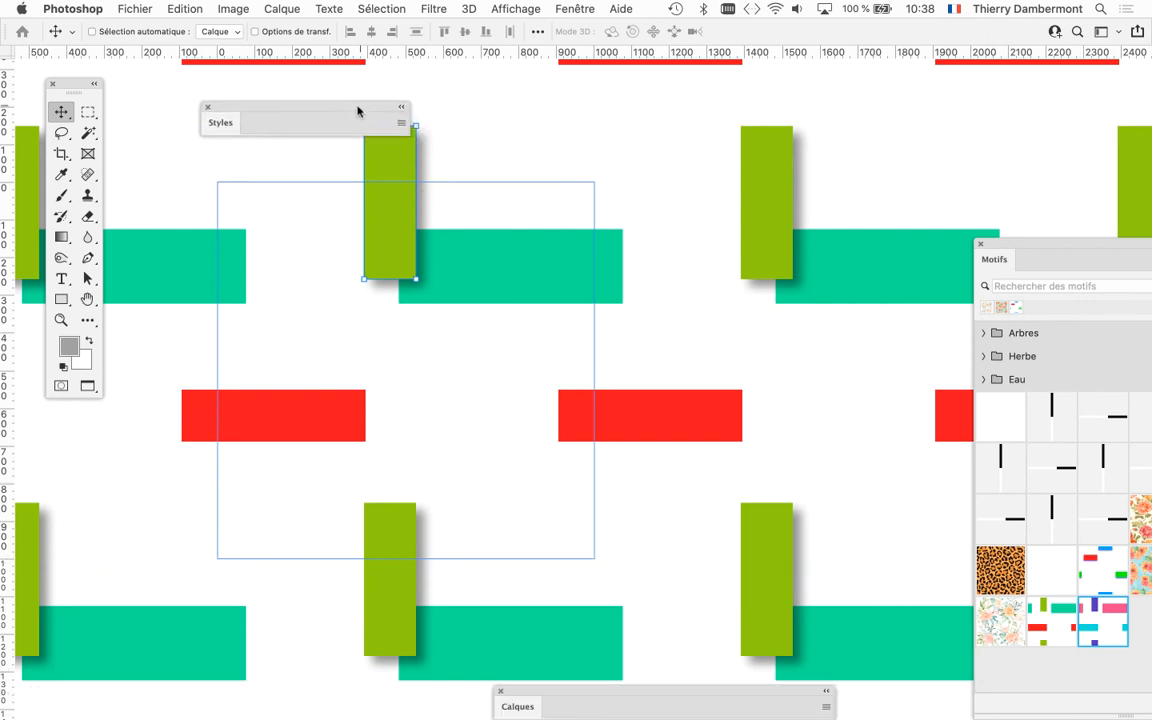
{"action": "left_click", "coordinate": [222, 122]}
{"action": "left_click_drag", "start_coordinate": [225, 122], "coordinate": [185, 95]}
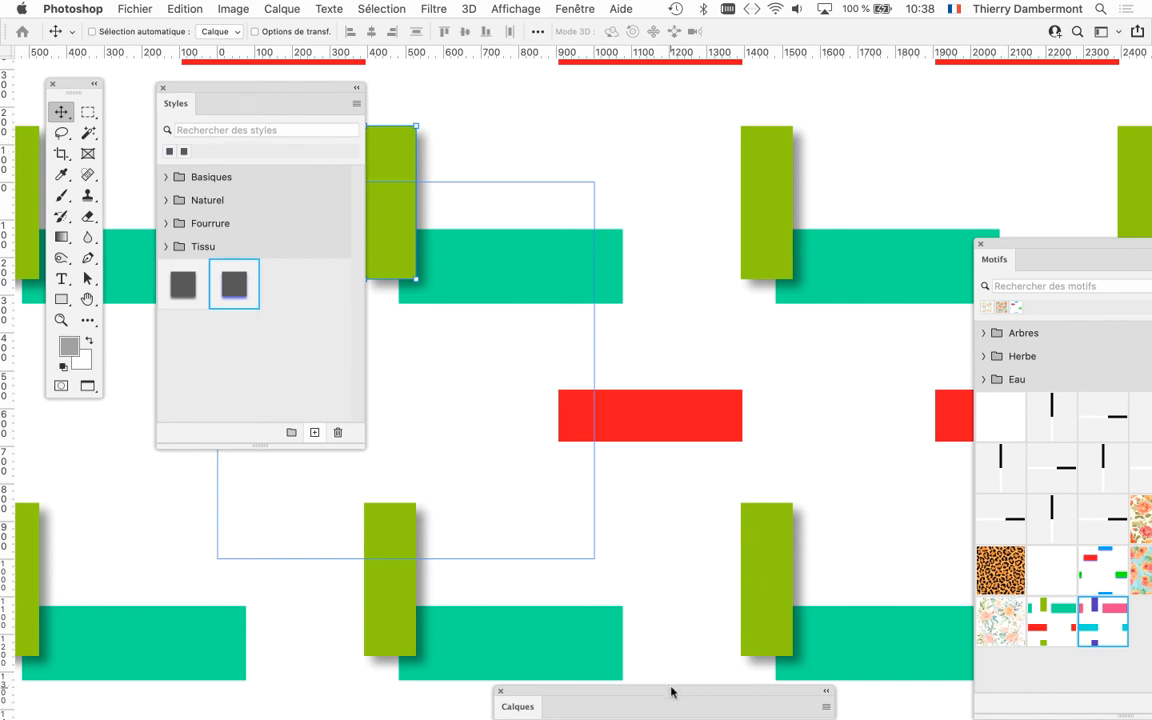
Restore the collapsed layer list to full size and place it beside the tile, clear of the styles library.
{"action": "left_click_drag", "start_coordinate": [671, 703], "coordinate": [656, 114]}
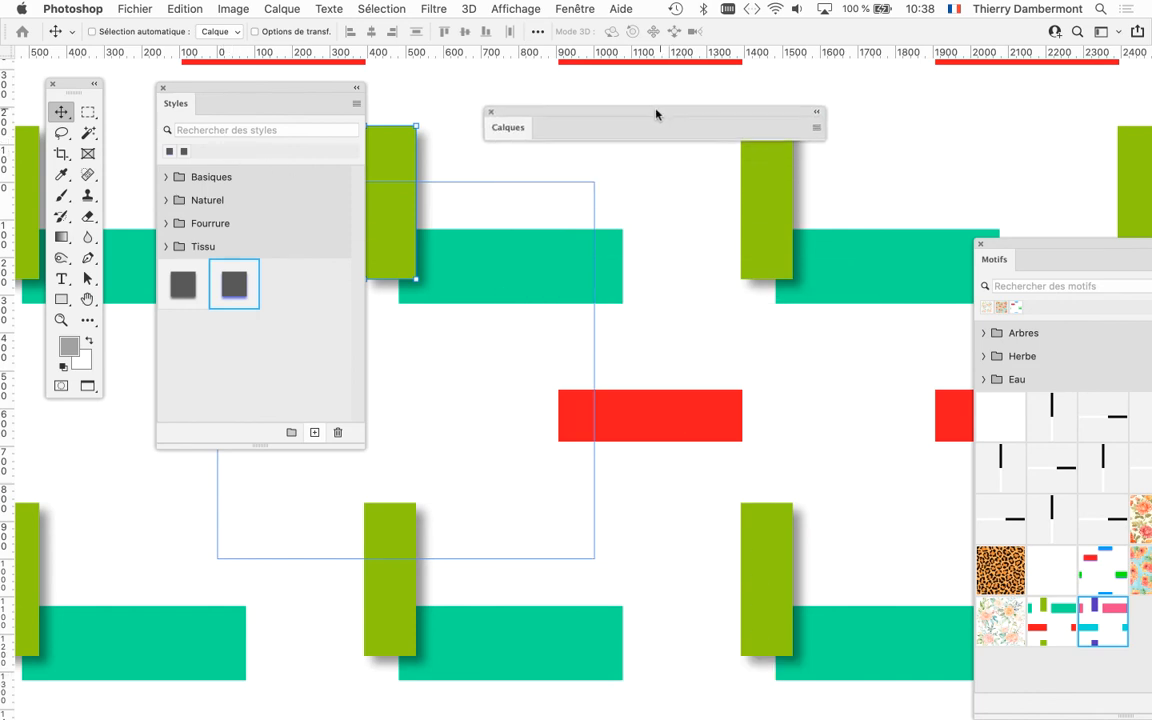
{"action": "double_click", "coordinate": [555, 112]}
{"action": "double_click", "coordinate": [553, 112]}
{"action": "left_click", "coordinate": [516, 131]}
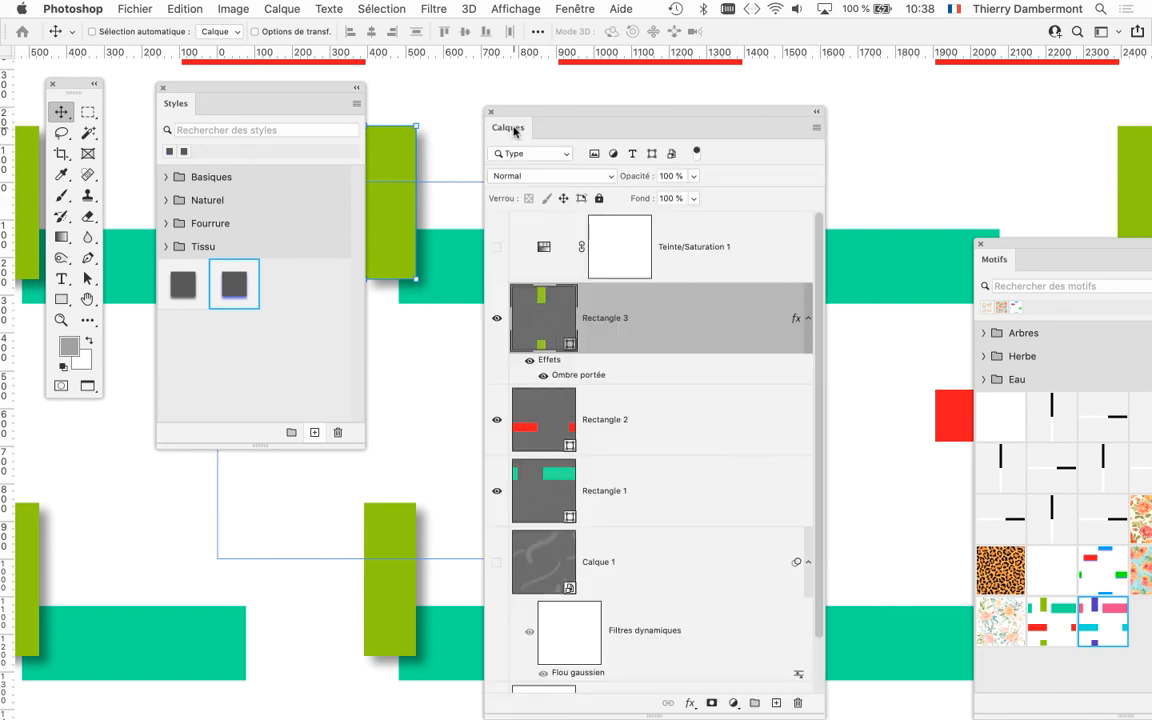
{"action": "left_click_drag", "start_coordinate": [520, 112], "coordinate": [726, 77]}
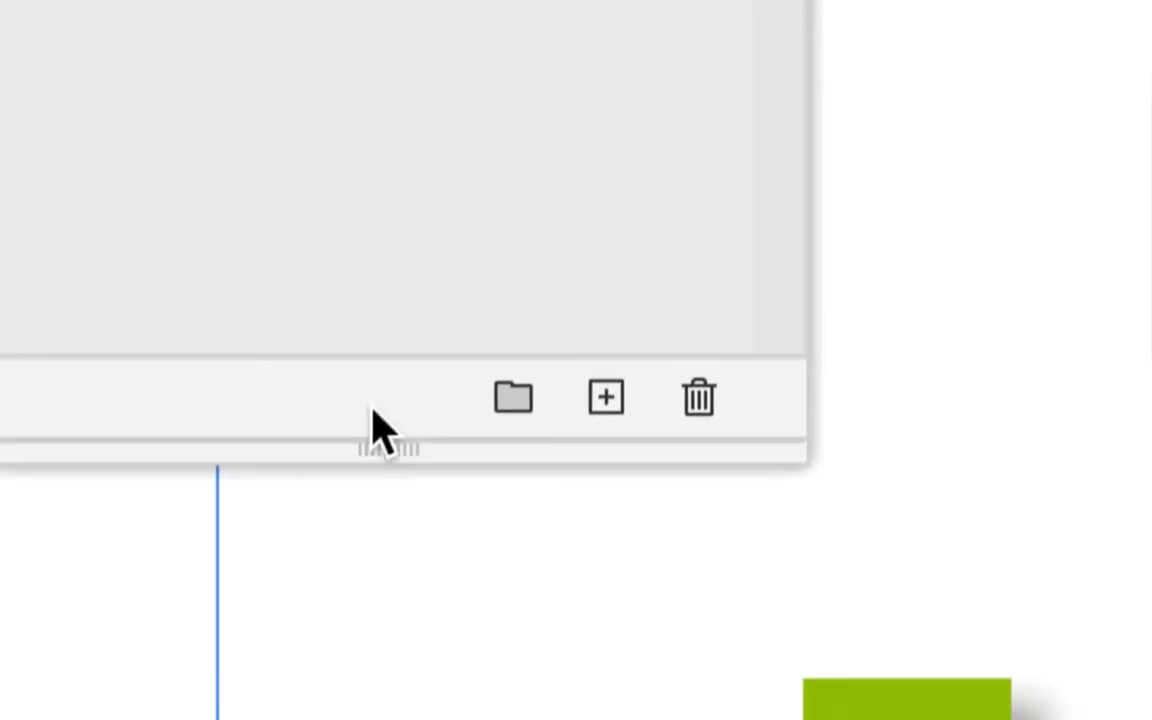
Save the Rectangle 3 layer's effects as a new style named "ombre", including layer effects and adding it to the current library.
{"action": "left_click", "coordinate": [410, 398]}
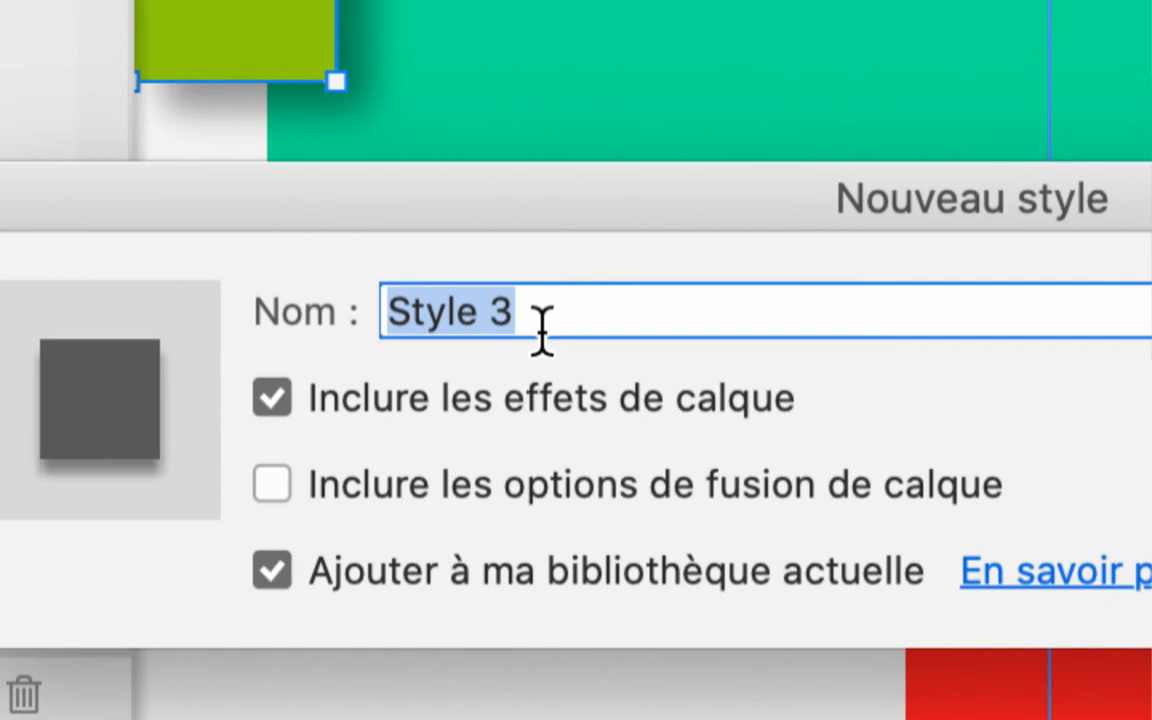
{"action": "type", "text": "ombre"}
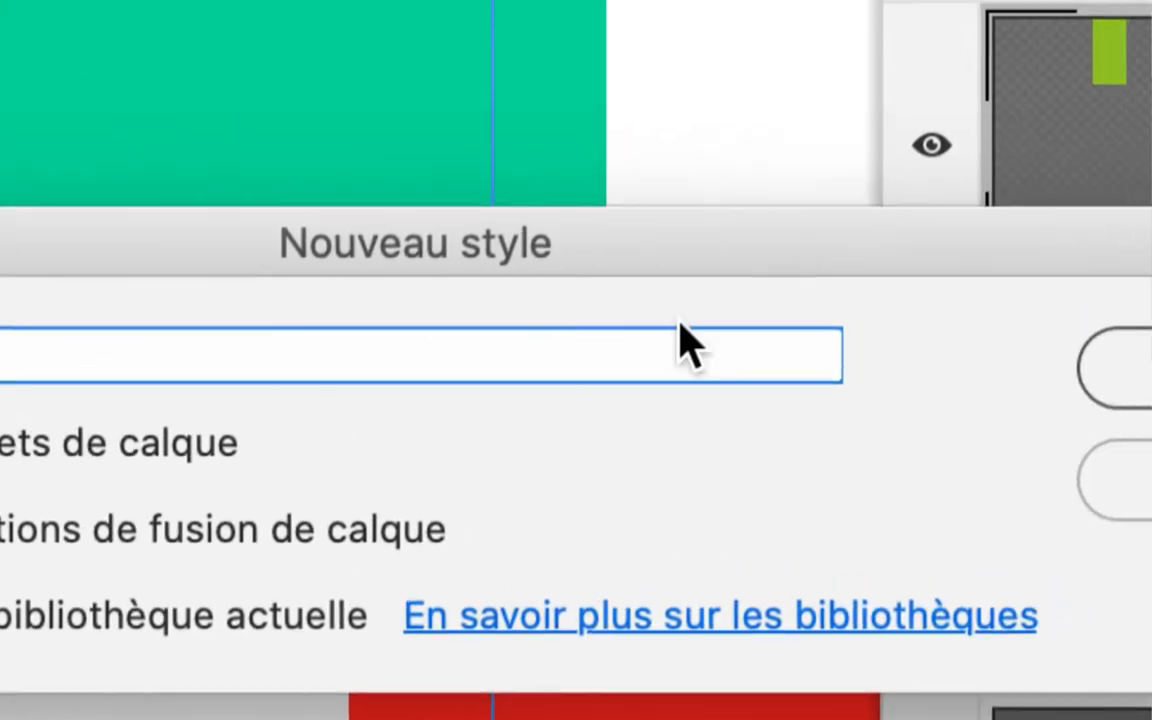
{"action": "left_click", "coordinate": [958, 332]}
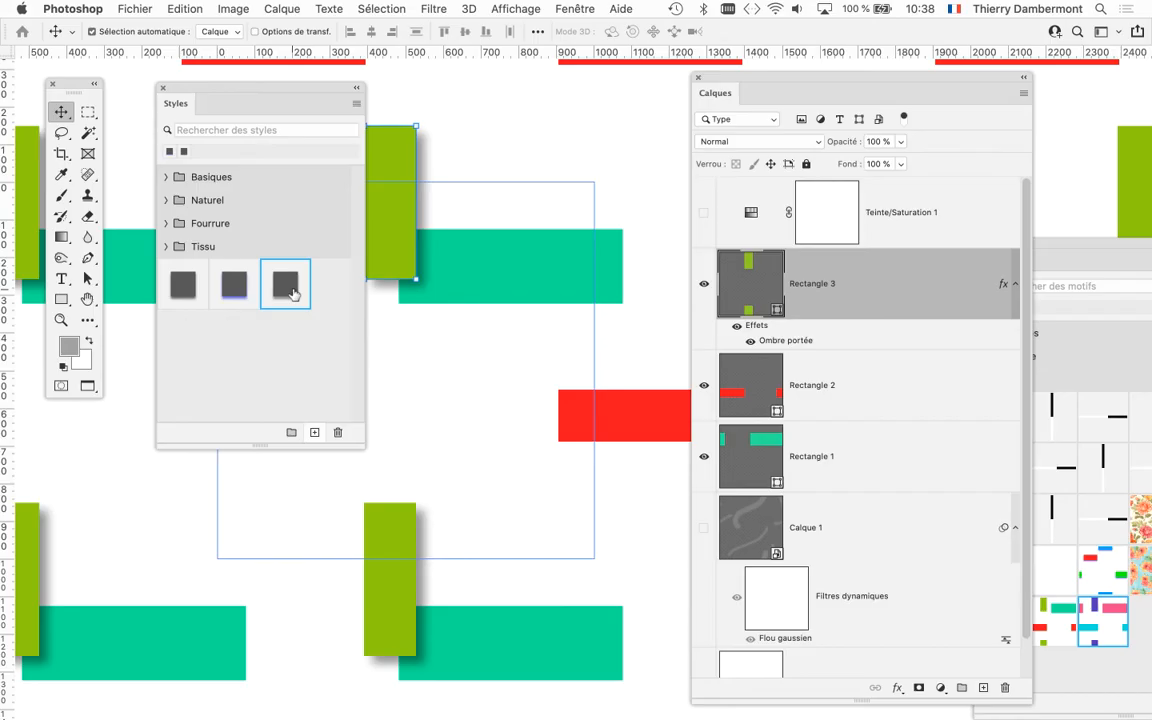
Apply the "ombre" style to the Rectangle 2 and Rectangle 1 layers together.
{"action": "left_click_drag", "start_coordinate": [770, 87], "coordinate": [680, 34]}
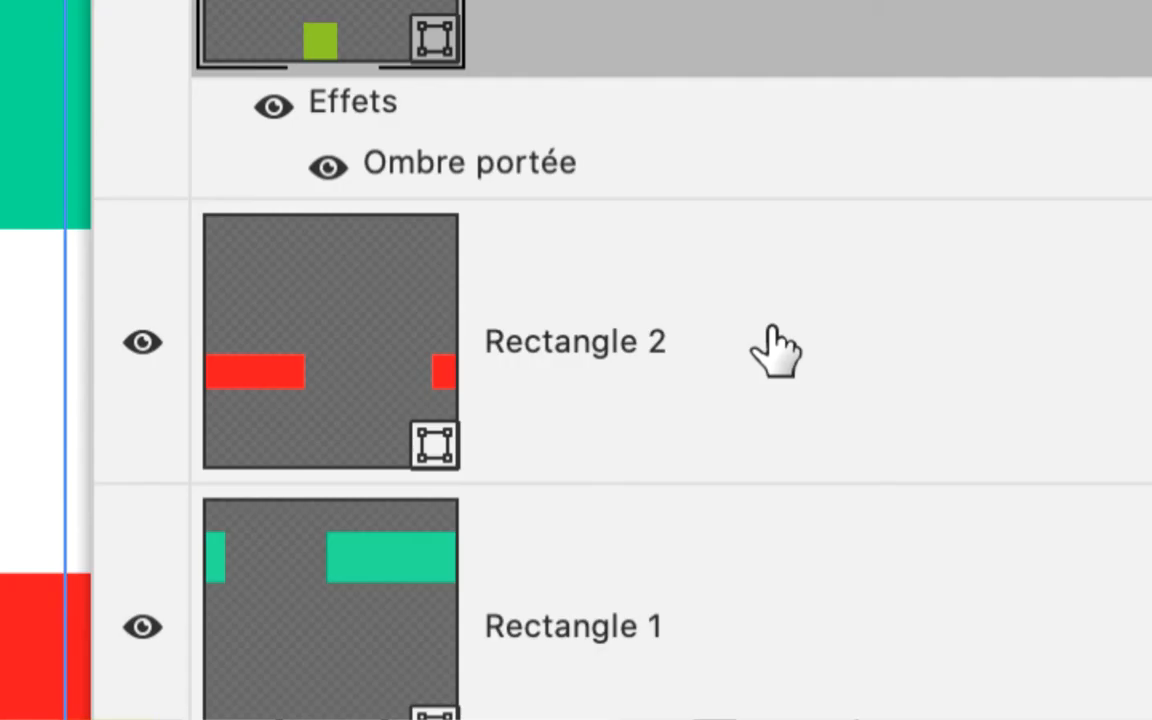
{"action": "left_click", "coordinate": [773, 348]}
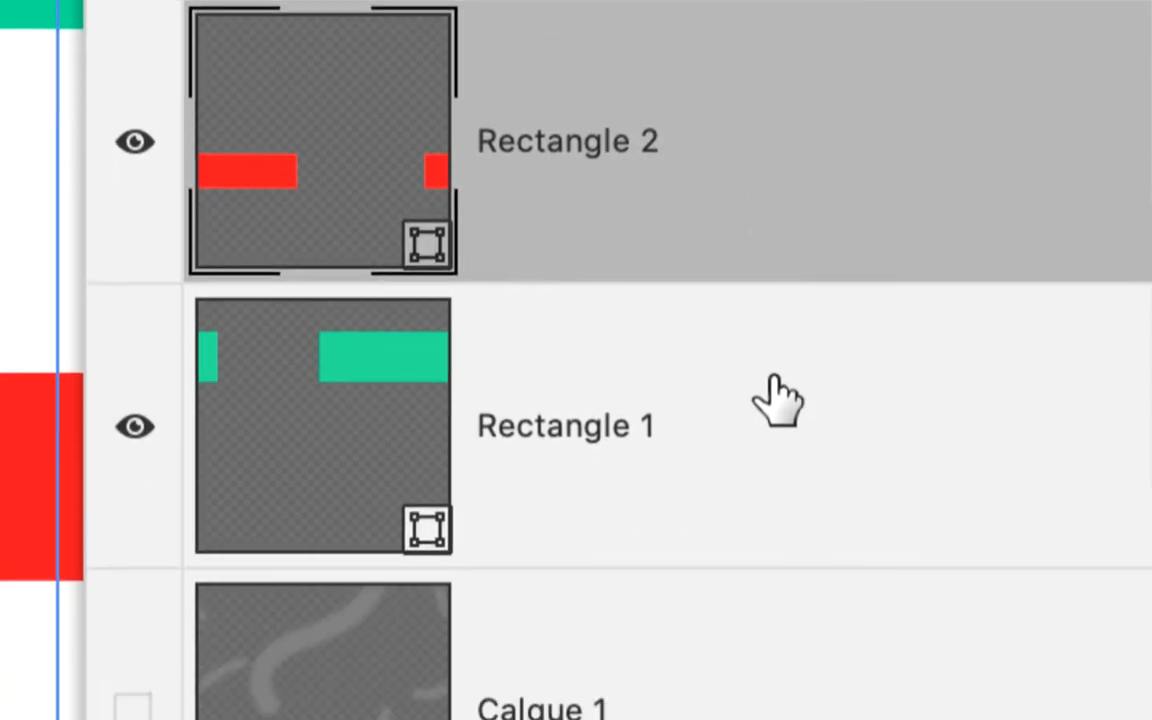
{"action": "left_click", "coordinate": [786, 601], "text": "shift"}
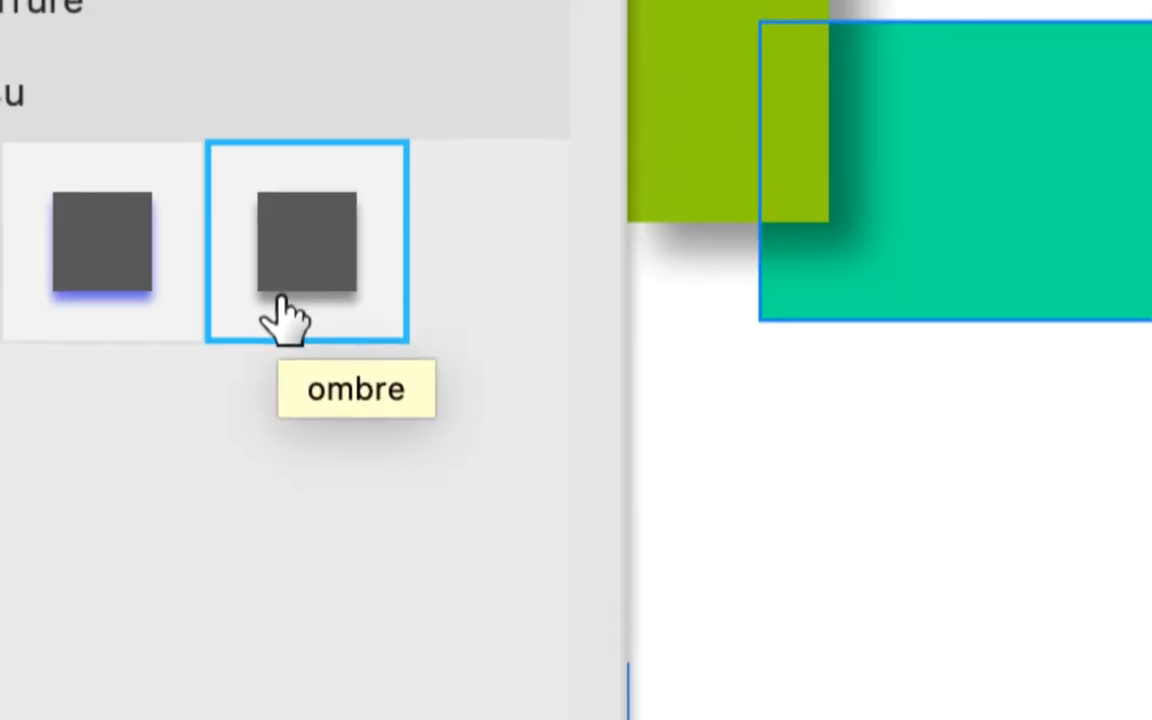
{"action": "left_click", "coordinate": [281, 305]}
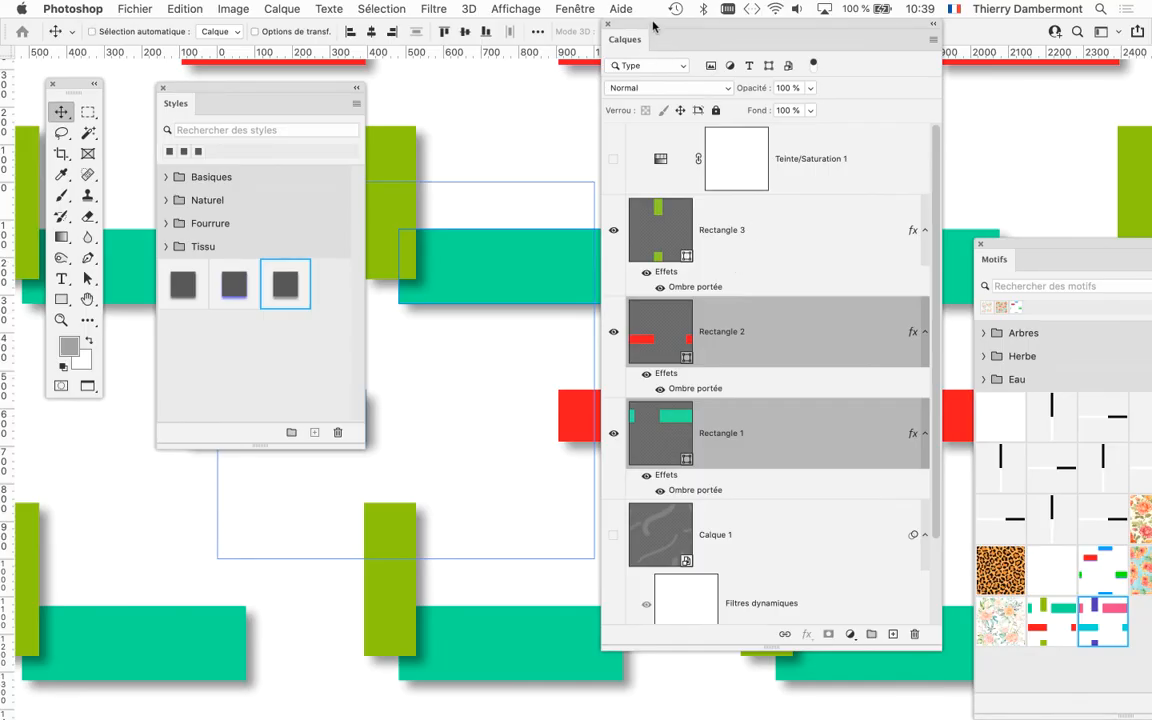
Move the layer list and styles library aside to examine the shadows on all the rectangles, and bring them back.
{"action": "left_click_drag", "start_coordinate": [653, 25], "coordinate": [900, 52]}
{"action": "left_click_drag", "start_coordinate": [325, 90], "coordinate": [293, 440]}
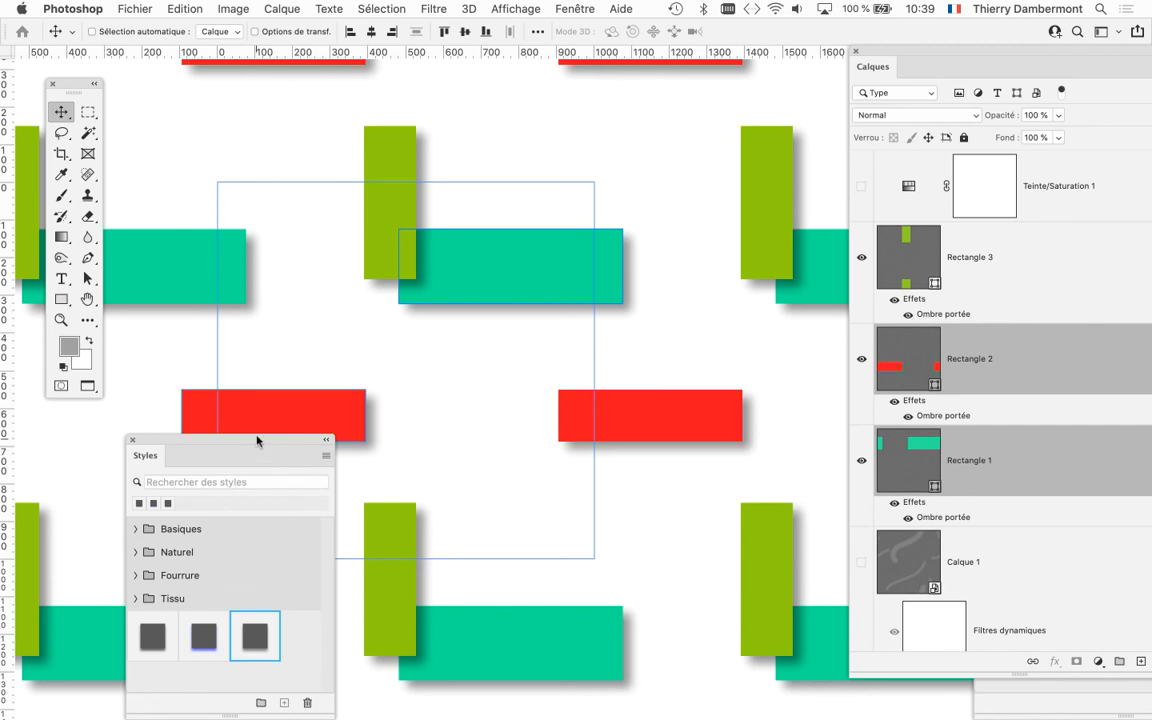
{"action": "left_click_drag", "start_coordinate": [256, 440], "coordinate": [259, 82]}
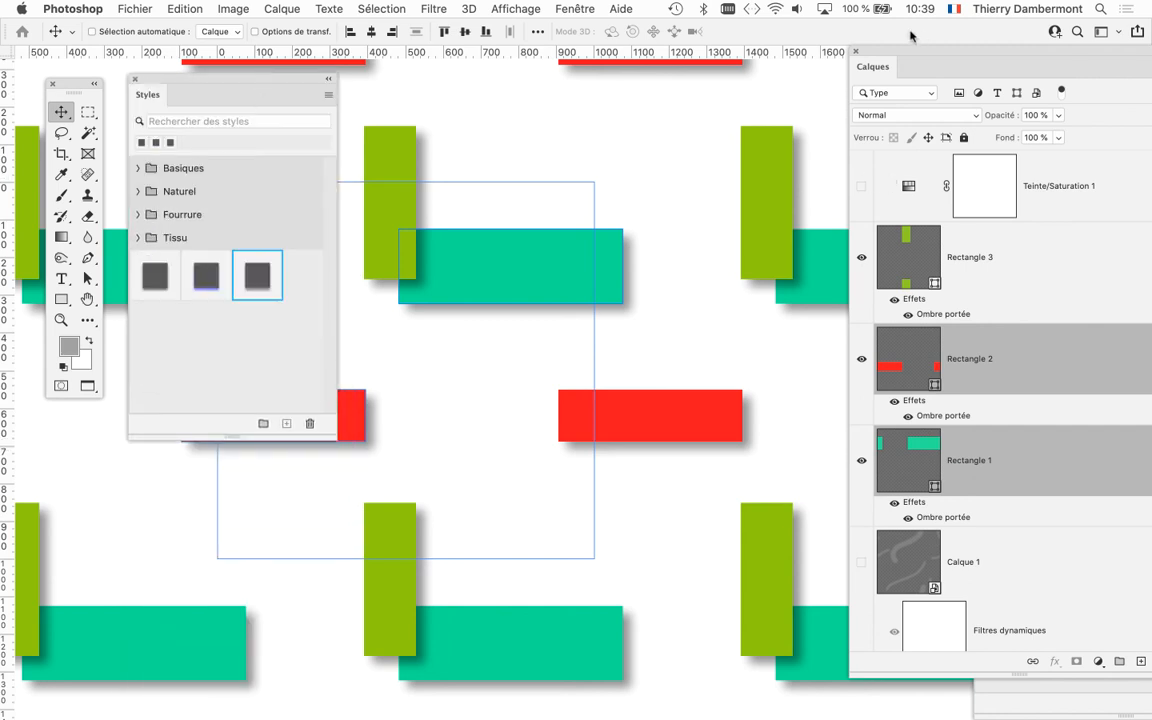
{"action": "left_click_drag", "start_coordinate": [908, 45], "coordinate": [612, 46]}
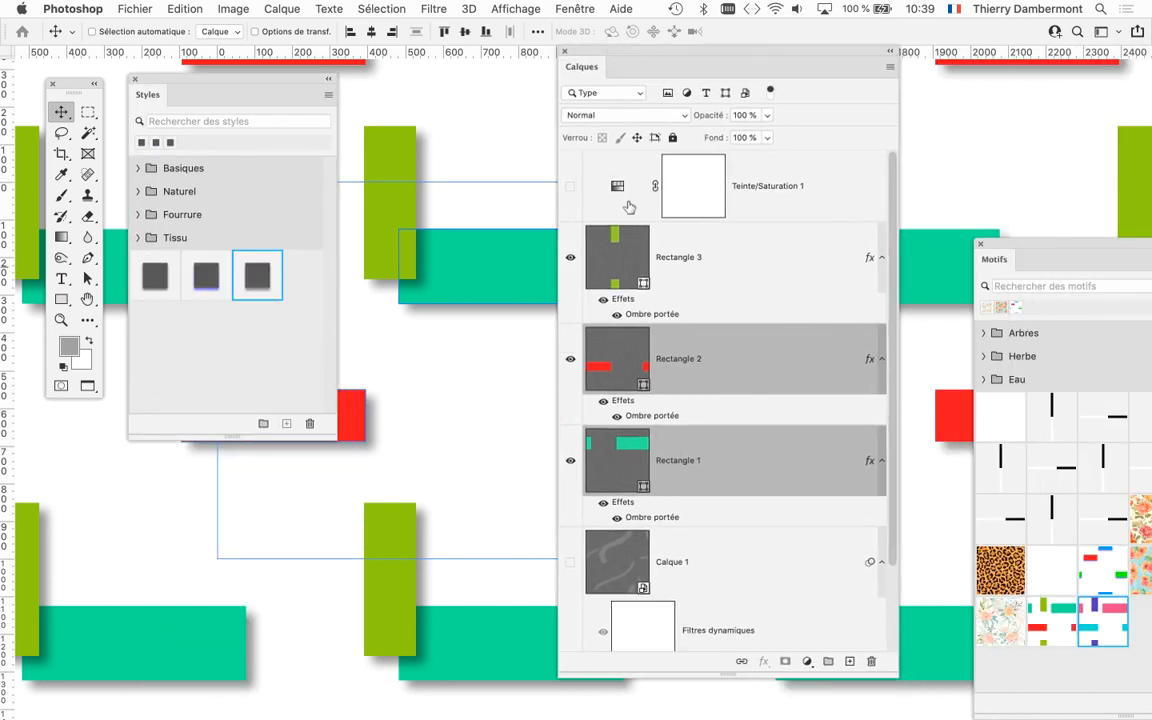
Change the Rectangle 3 layer's Ombre portée colour to red #bb2424 and apply the layer style.
{"action": "left_click", "coordinate": [668, 316]}
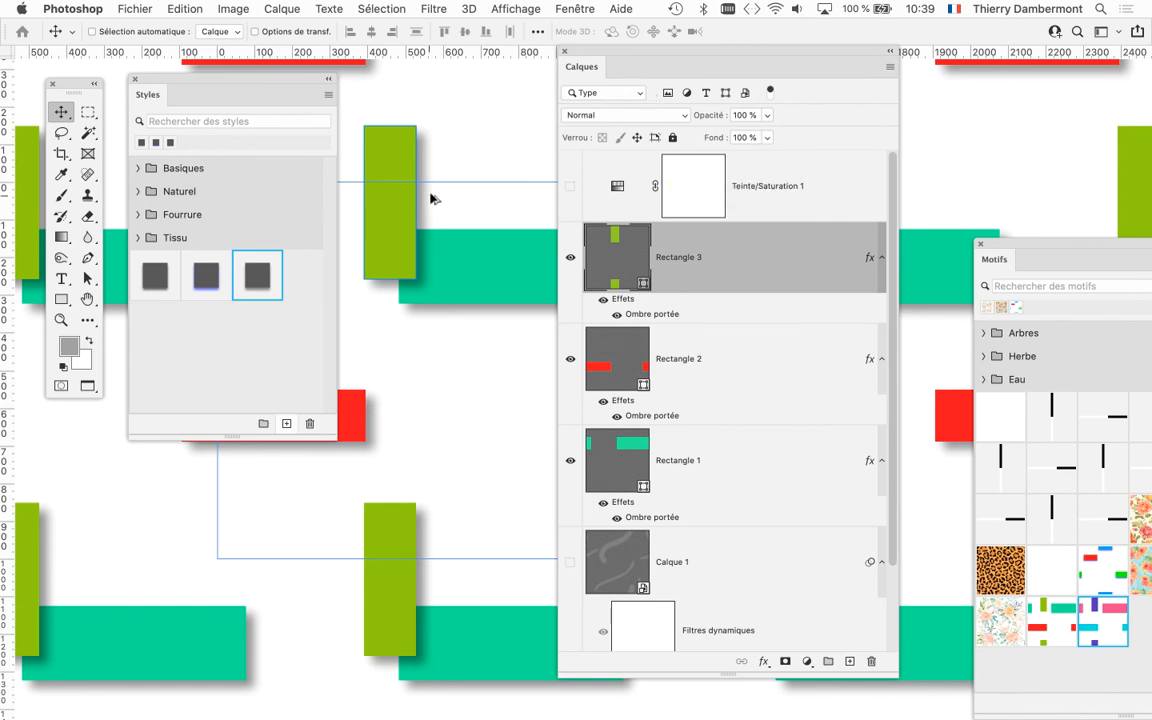
{"action": "scroll", "coordinate": [430, 198], "scroll_direction": "up", "scroll_amount": 2}
{"action": "left_click_drag", "start_coordinate": [603, 52], "coordinate": [747, 62]}
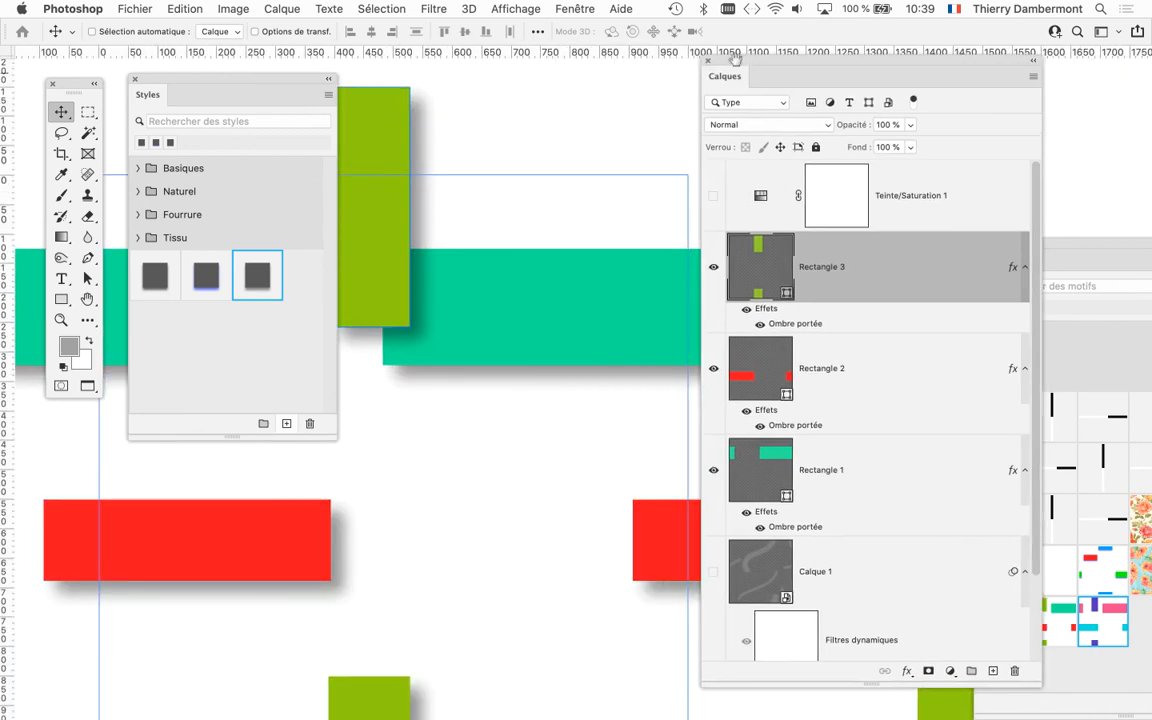
{"action": "scroll", "coordinate": [537, 237], "scroll_direction": "up", "scroll_amount": 3}
{"action": "scroll", "coordinate": [449, 238], "scroll_direction": "up", "scroll_amount": 2}
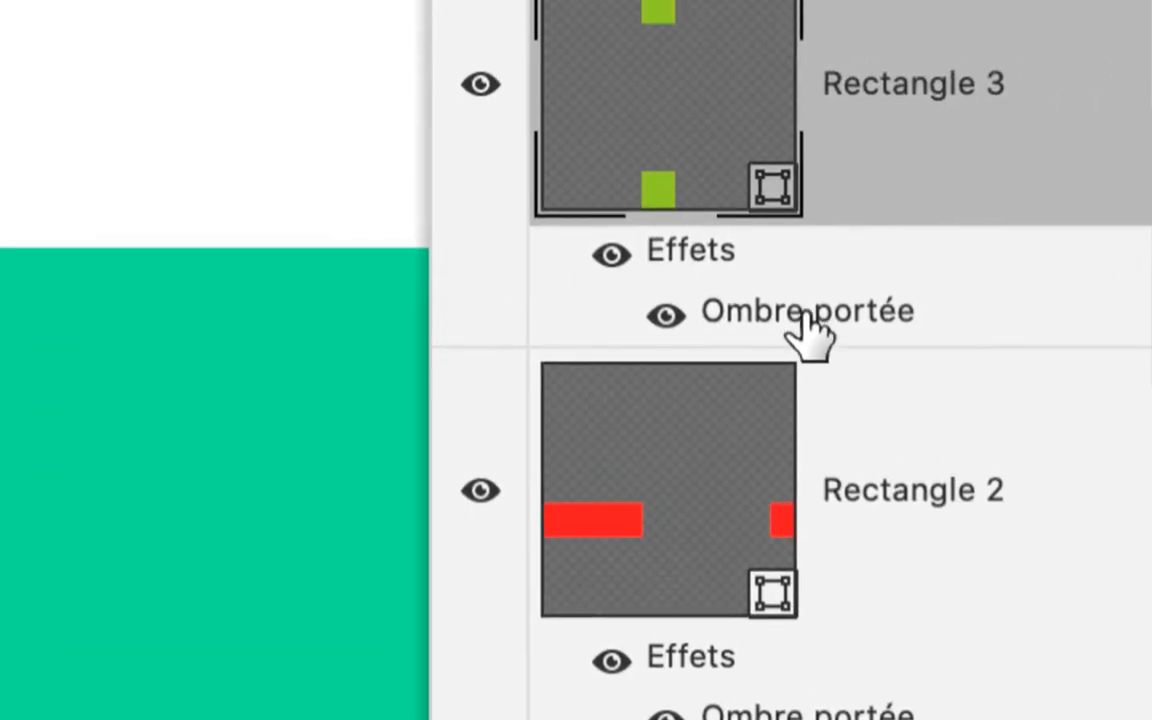
{"action": "double_click", "coordinate": [806, 318]}
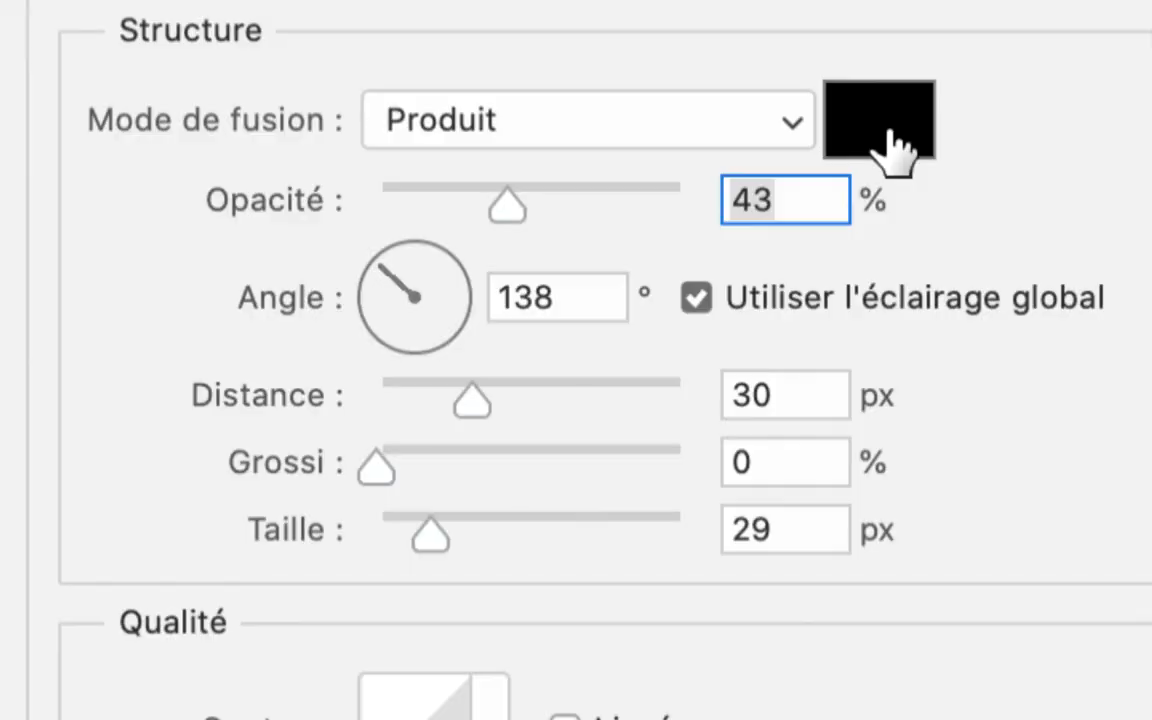
{"action": "left_click", "coordinate": [885, 135]}
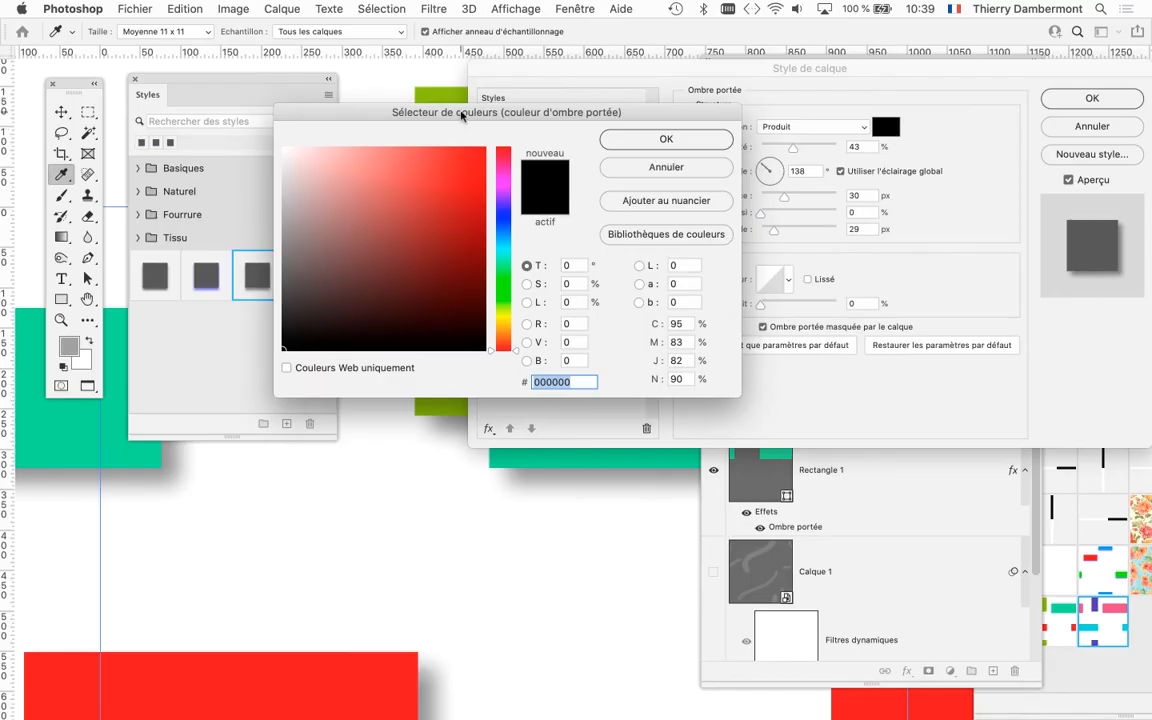
{"action": "left_click_drag", "start_coordinate": [461, 112], "coordinate": [776, 202]}
{"action": "left_click_drag", "start_coordinate": [872, 65], "coordinate": [1027, 90]}
{"action": "left_click", "coordinate": [916, 315]}
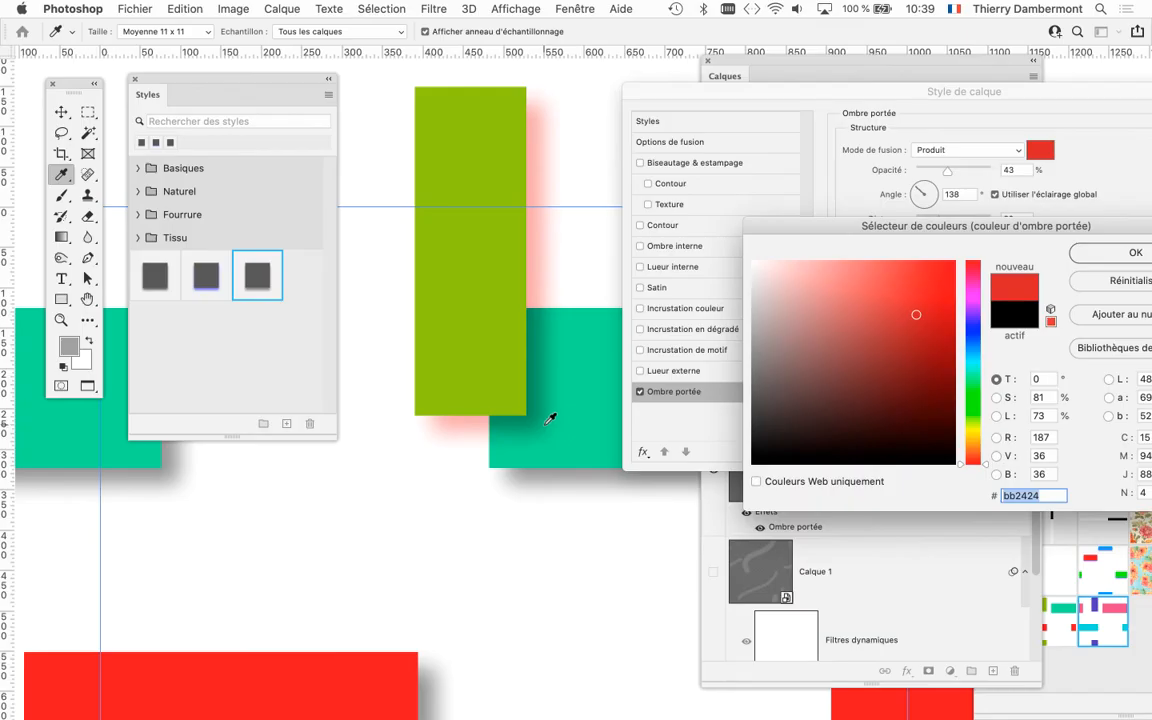
{"action": "left_click", "coordinate": [1136, 254]}
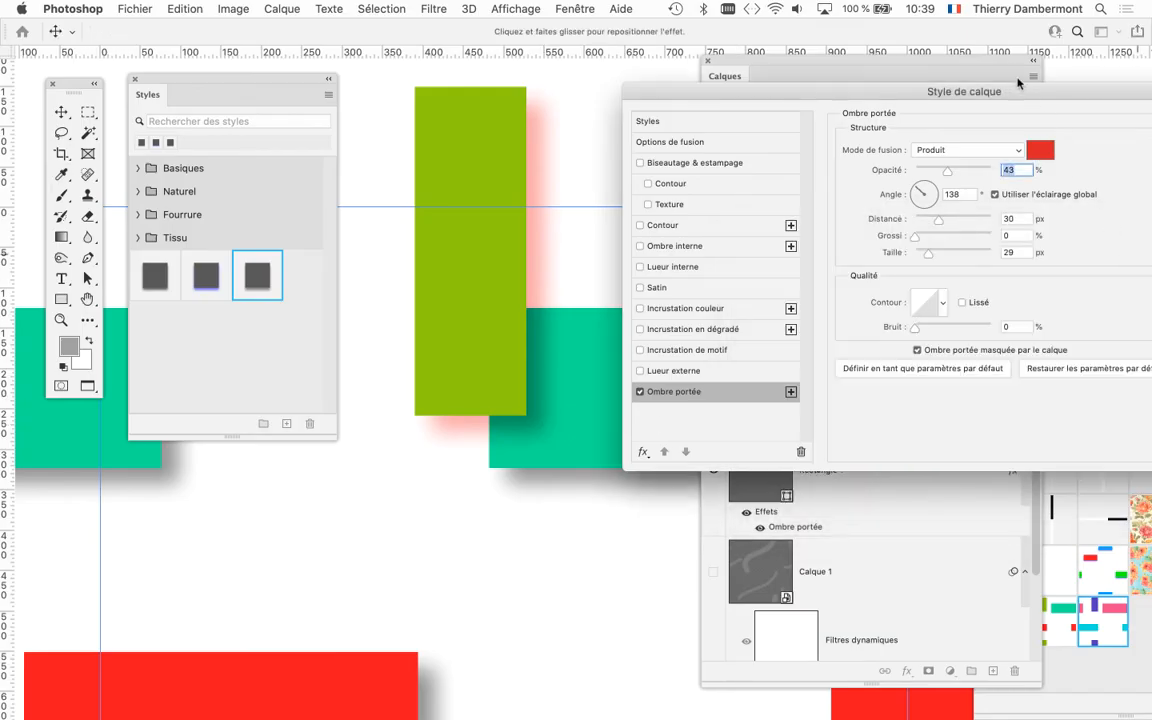
{"action": "left_click_drag", "start_coordinate": [1012, 92], "coordinate": [756, 92]}
{"action": "left_click", "coordinate": [995, 134]}
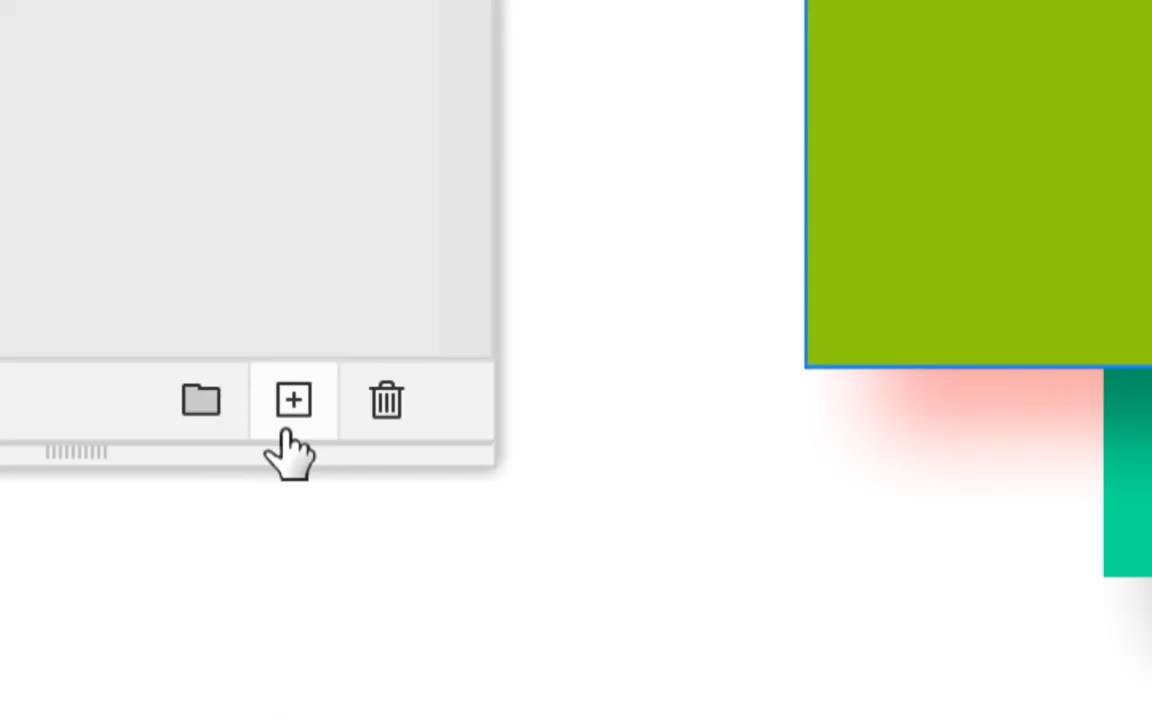
Save the Rectangle 3 layer's red shadow as a new style named "ombre rouge", including layer effects and adding it to the current library.
{"action": "left_click", "coordinate": [286, 418]}
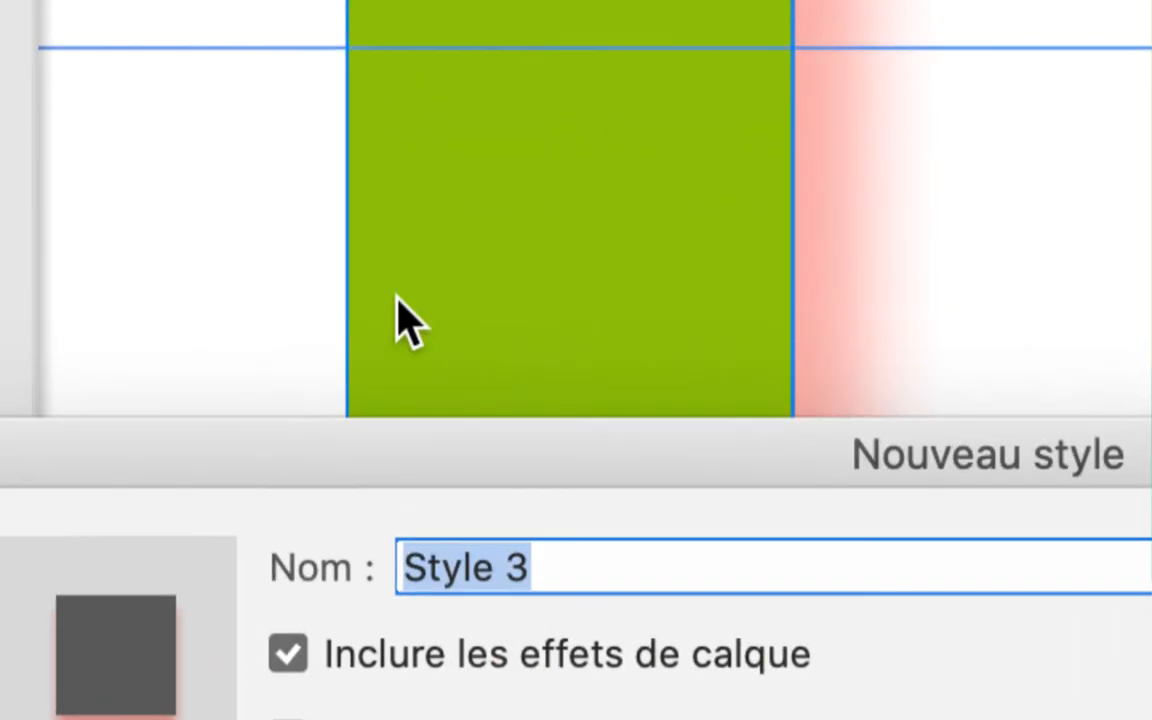
{"action": "type", "text": "ombre rouge"}
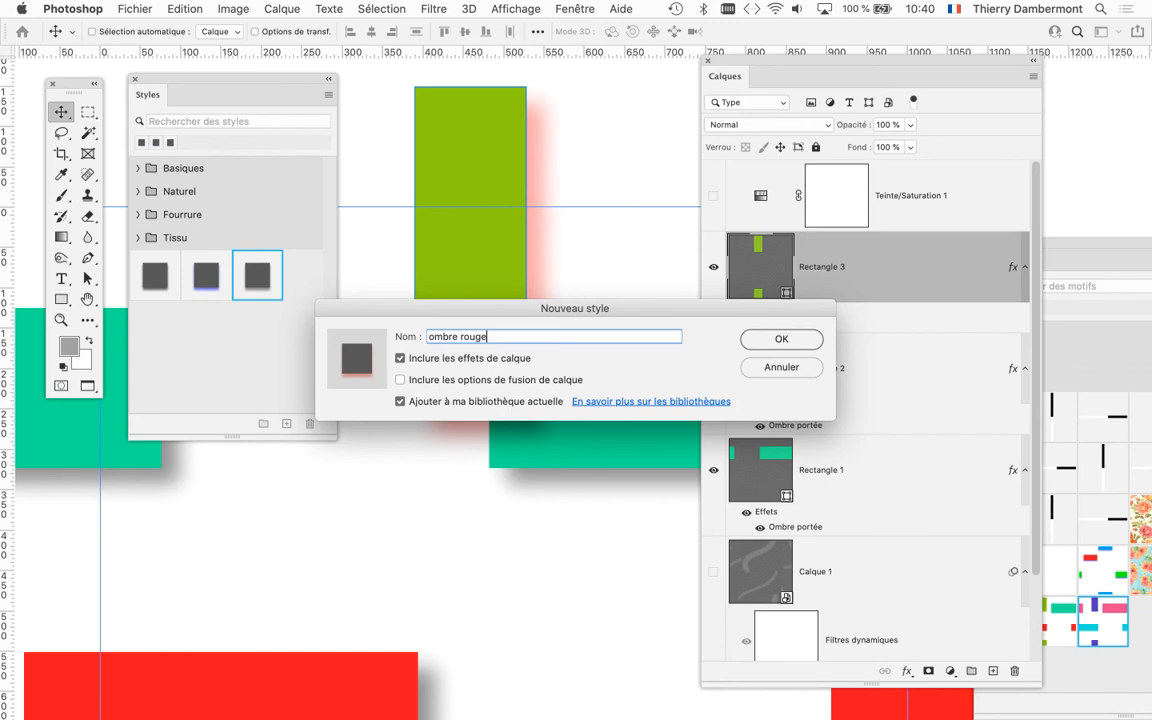
{"action": "key", "text": "Return"}
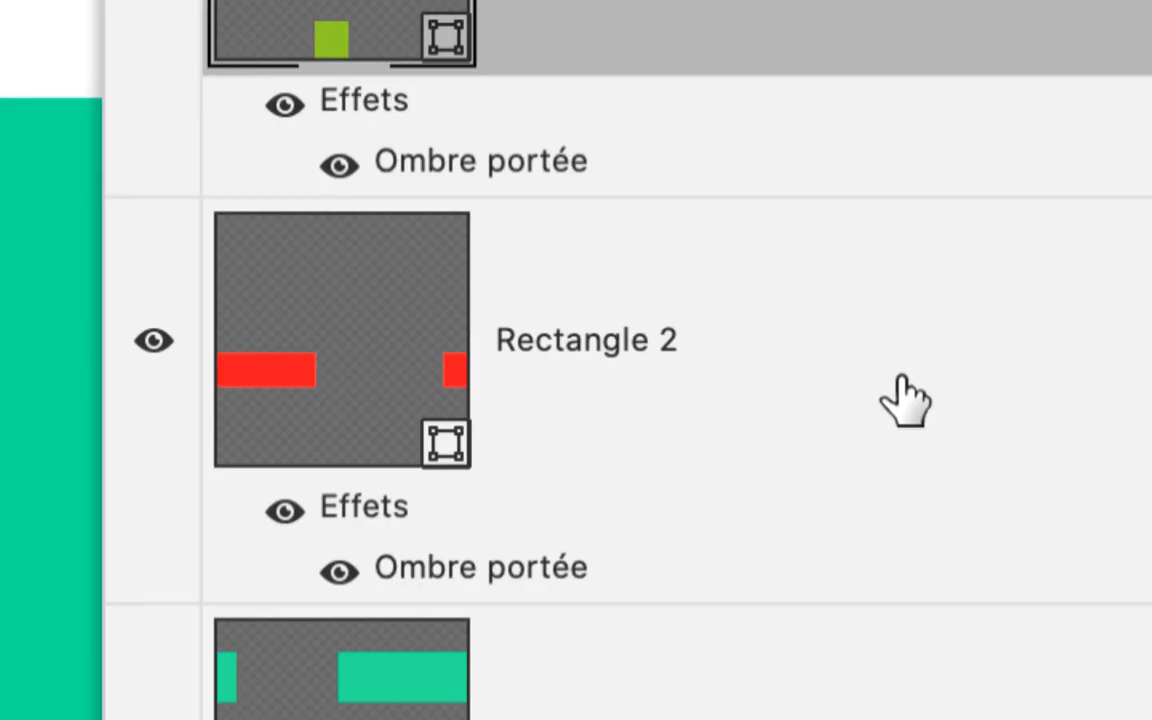
Apply the "ombre rouge" style to the Rectangle 2 and Rectangle 1 layers together.
{"action": "left_click", "coordinate": [905, 400]}
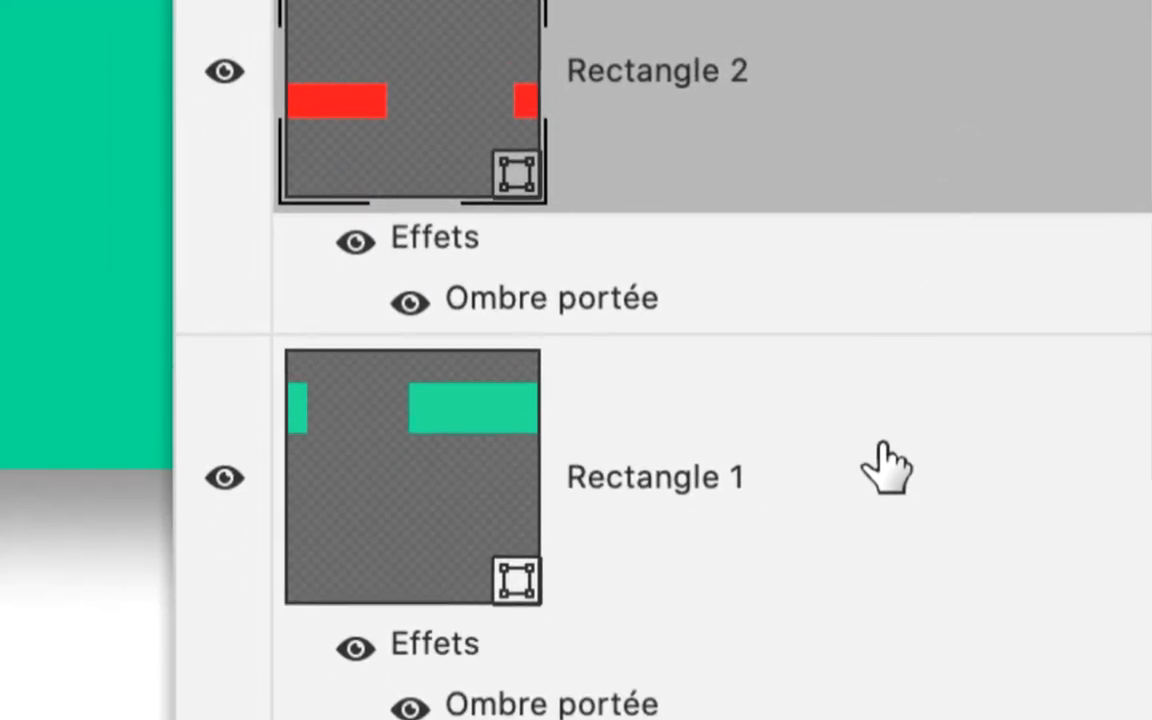
{"action": "left_click", "coordinate": [804, 719], "text": "shift"}
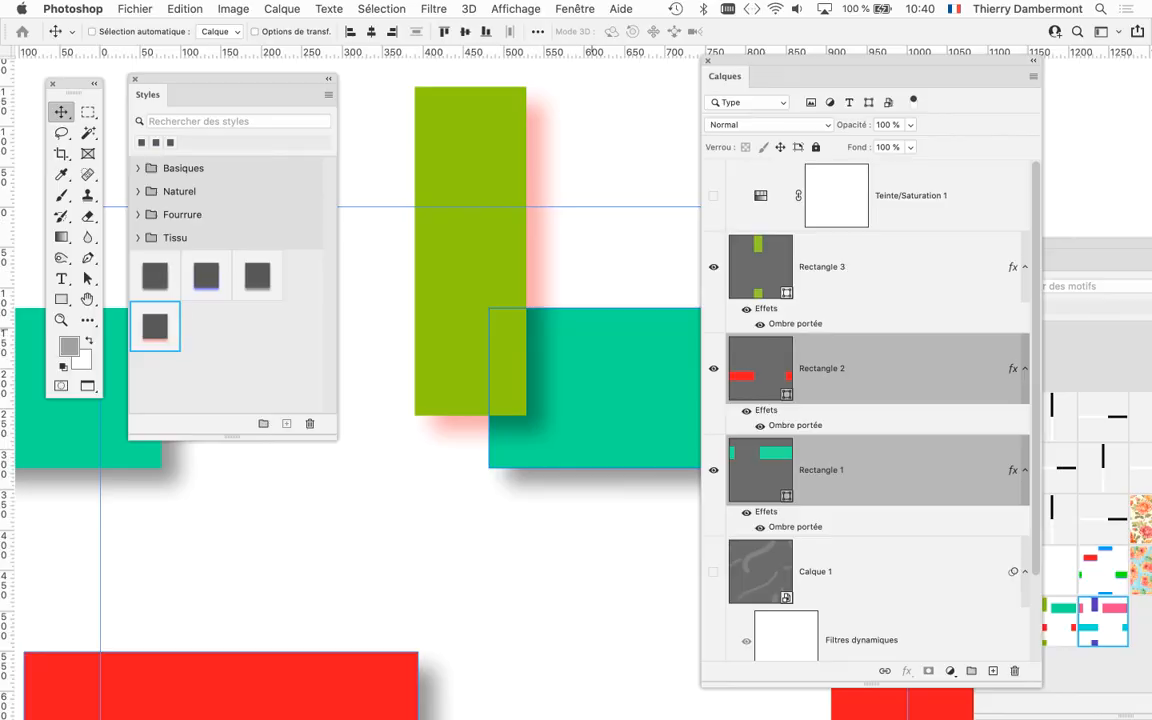
{"action": "left_click", "coordinate": [155, 327]}
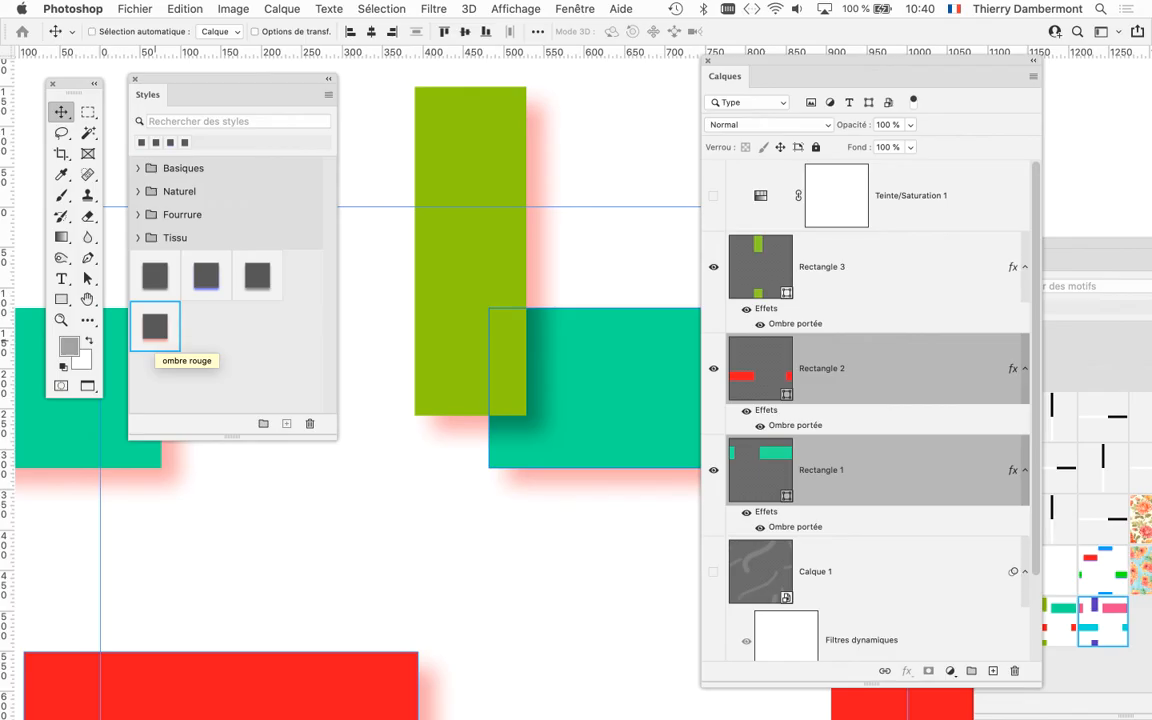
Check the repeated red-shadowed rectangles across the canvas and store the artwork as a new pattern under the proposed file name.
{"action": "left_click_drag", "start_coordinate": [780, 62], "coordinate": [990, 73]}
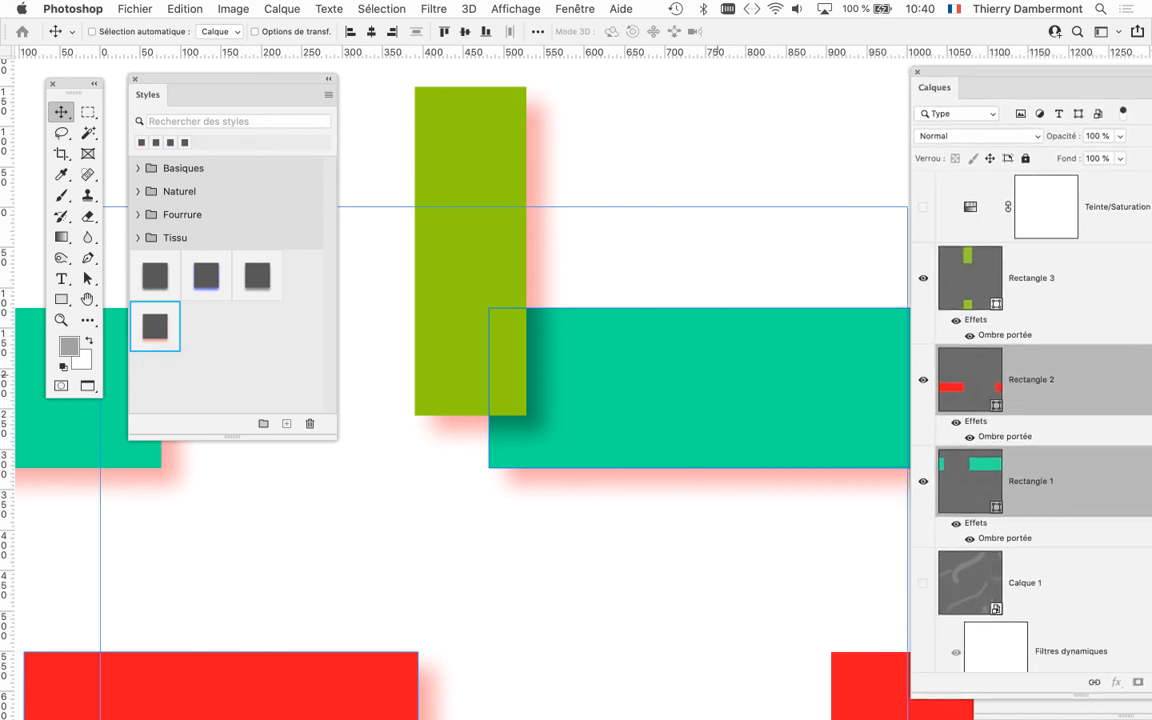
{"action": "scroll", "coordinate": [716, 376], "scroll_direction": "down", "scroll_amount": 7}
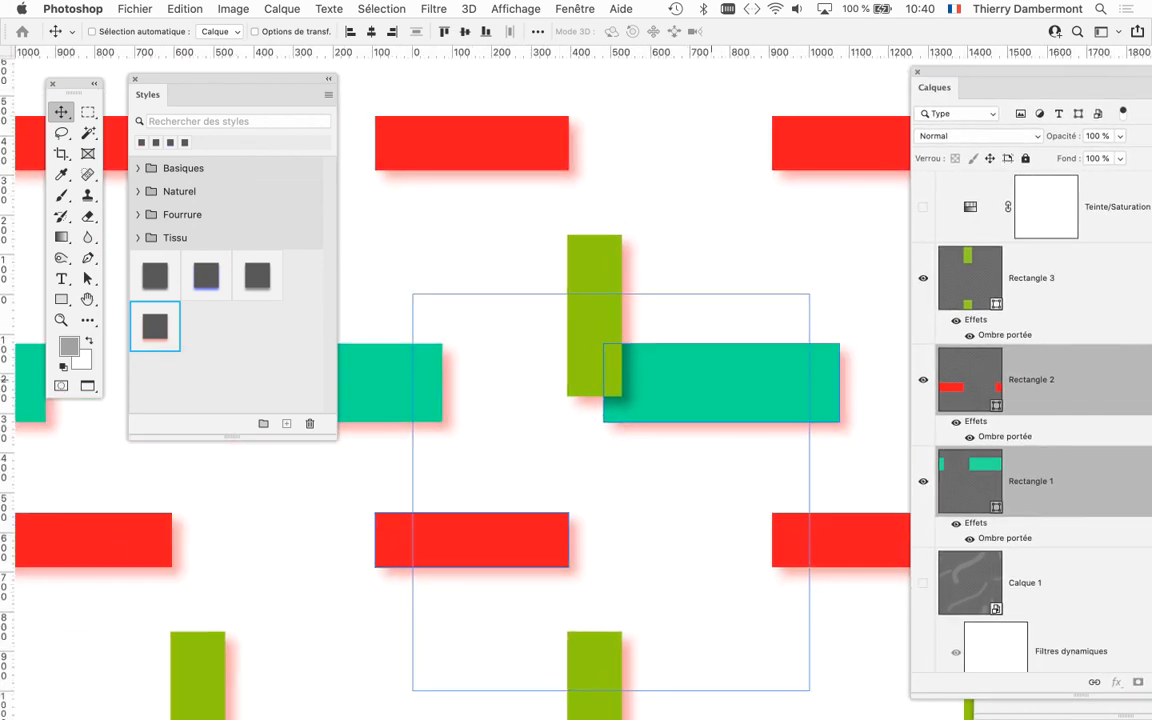
{"action": "left_click_drag", "start_coordinate": [745, 425], "coordinate": [379, 261]}
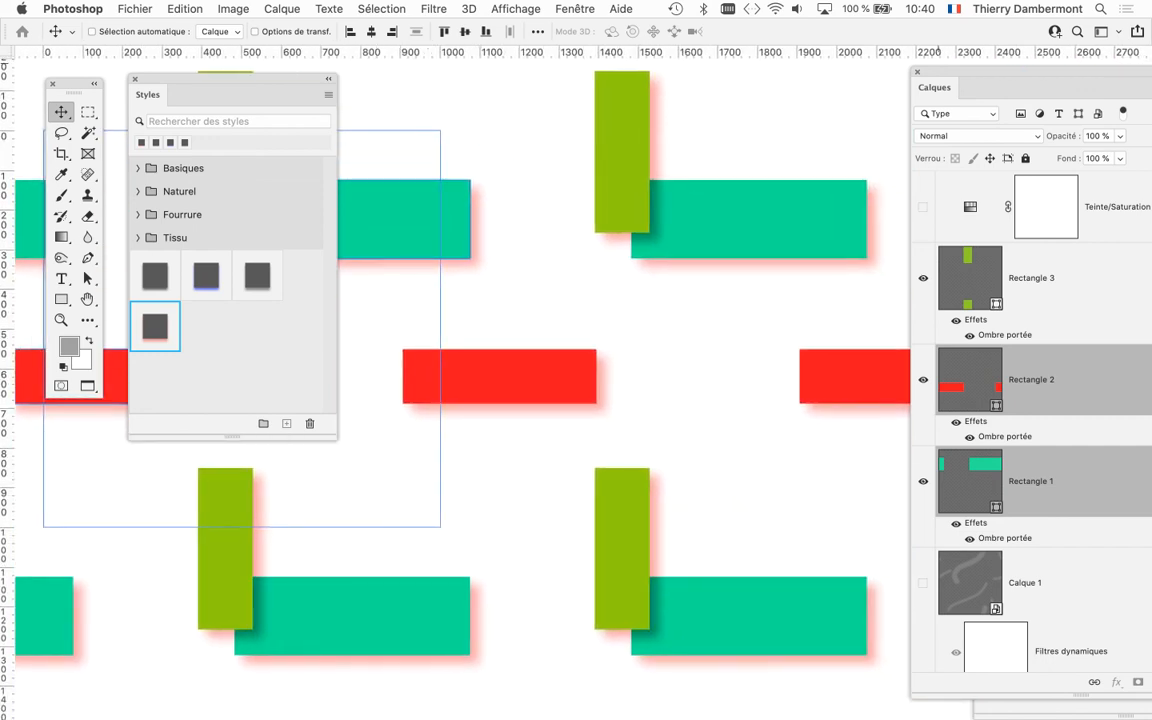
{"action": "left_click_drag", "start_coordinate": [1000, 87], "coordinate": [683, 66]}
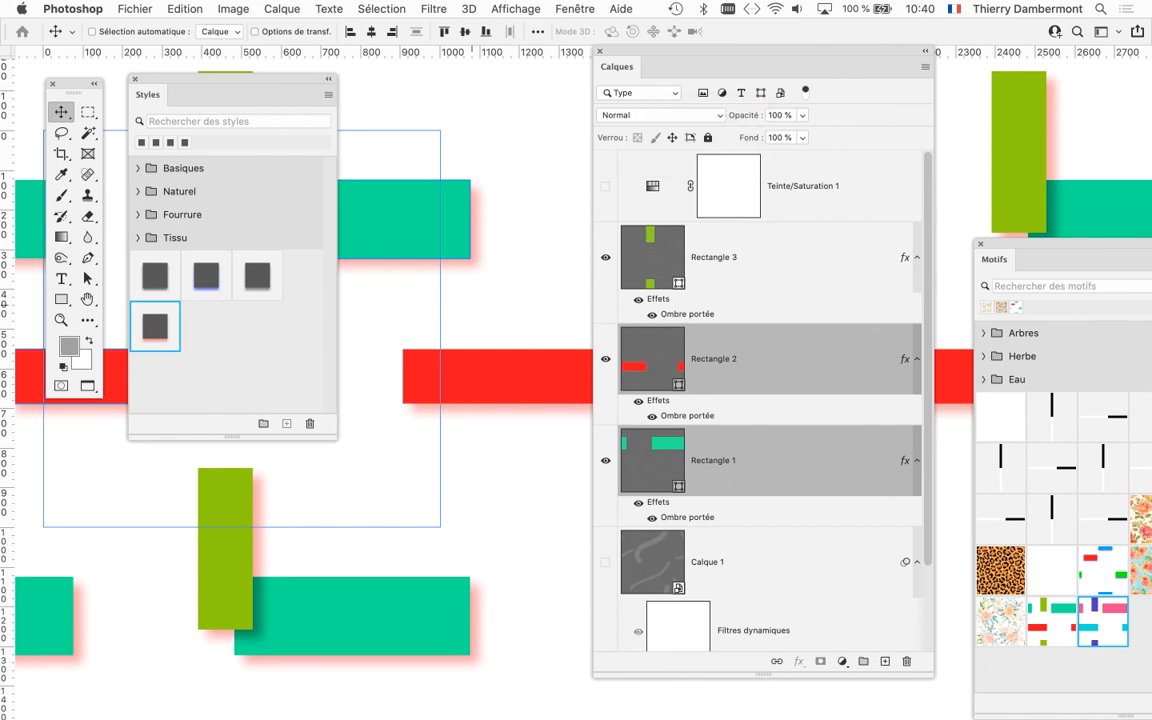
{"action": "scroll", "coordinate": [463, 304], "scroll_direction": "up", "scroll_amount": 5}
{"action": "scroll", "coordinate": [470, 304], "scroll_direction": "down", "scroll_amount": 10}
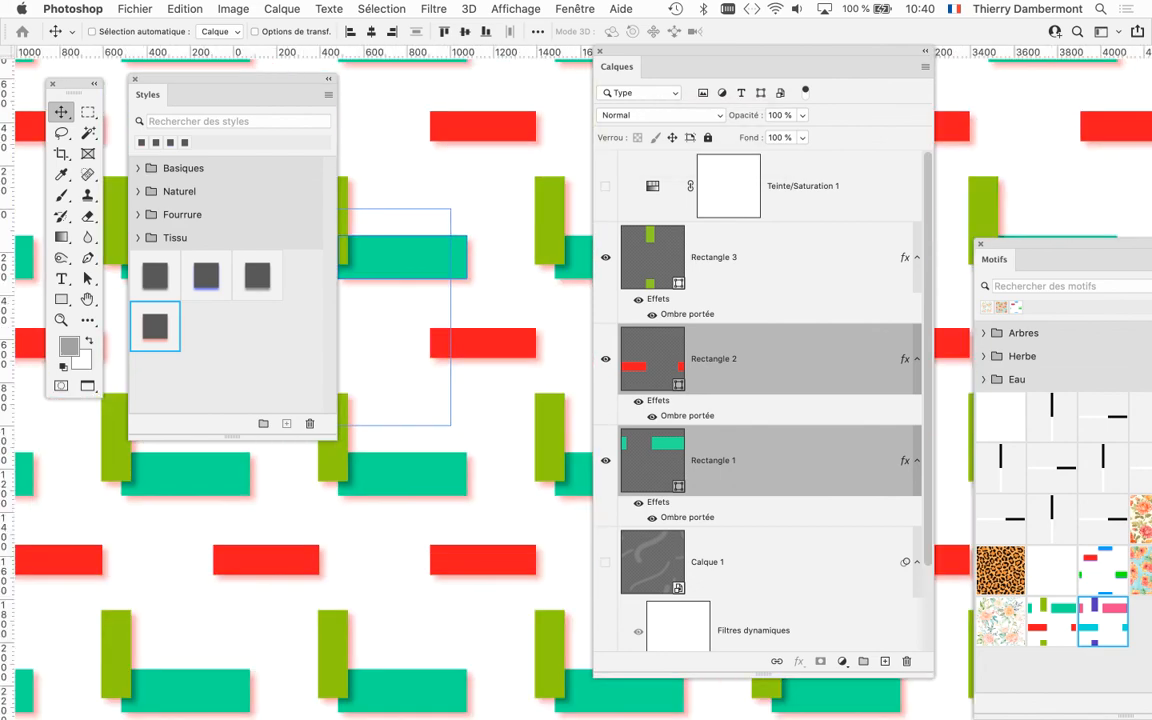
{"action": "left_click_drag", "start_coordinate": [683, 66], "coordinate": [178, 542]}
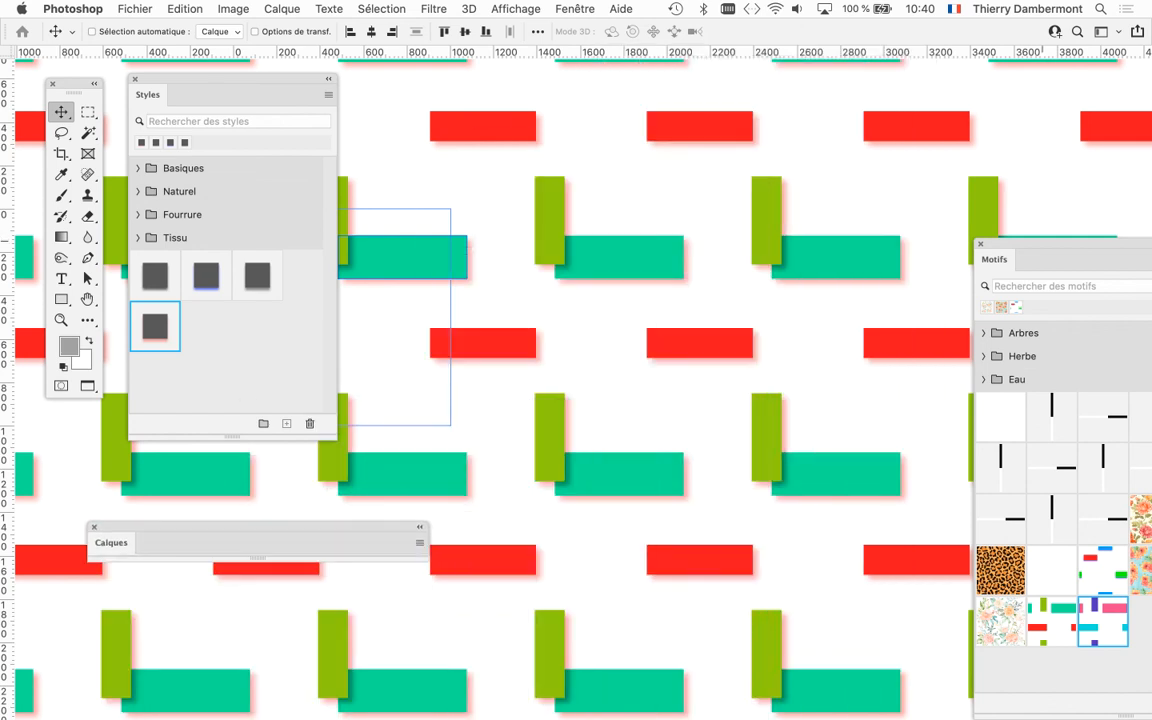
{"action": "left_click_drag", "start_coordinate": [994, 259], "coordinate": [672, 66]}
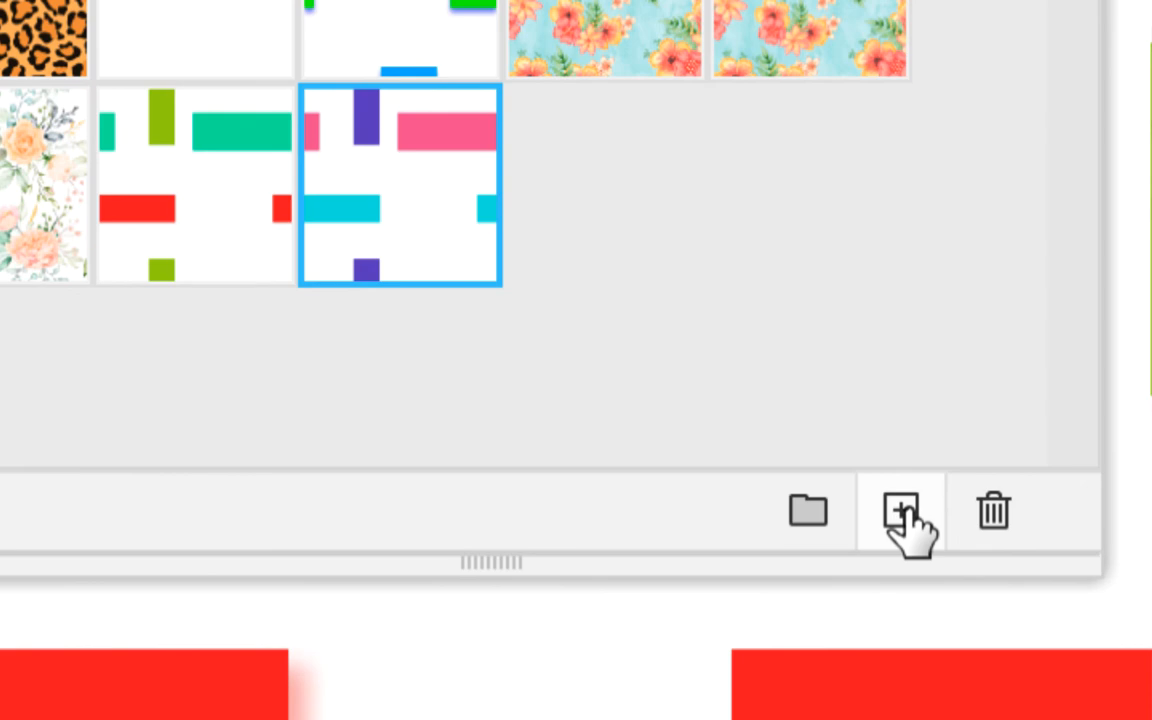
{"action": "left_click", "coordinate": [905, 515]}
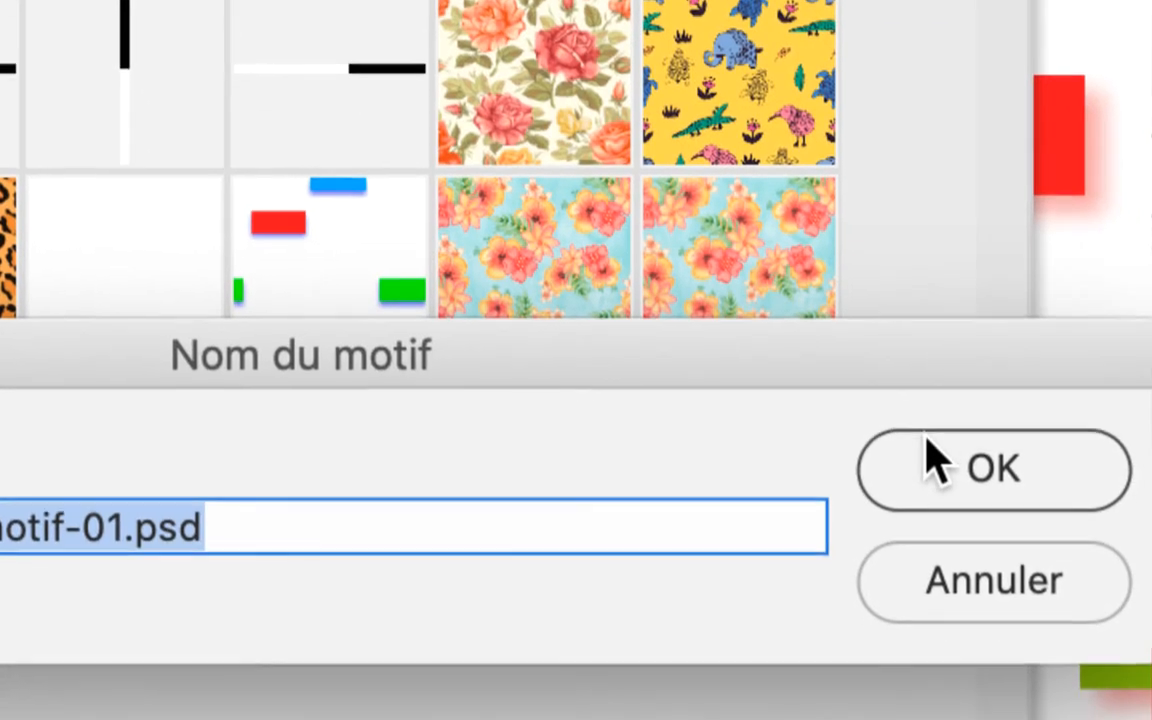
{"action": "left_click", "coordinate": [972, 167]}
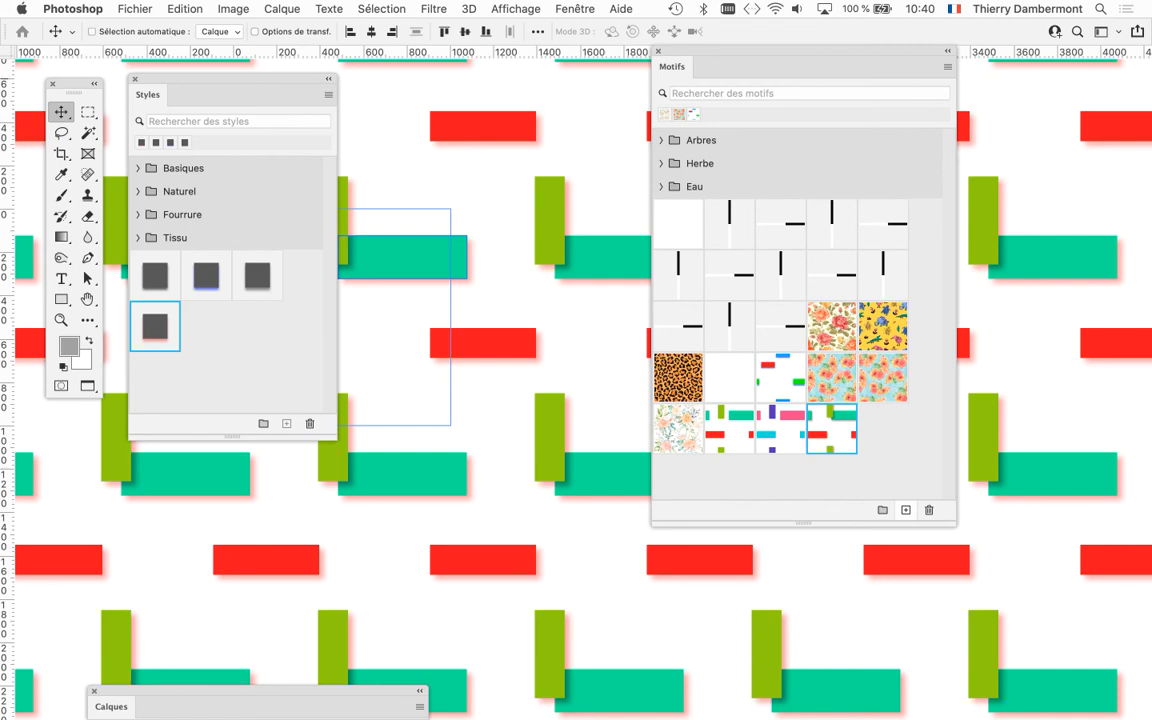
Apply the grey-shadow "ombre" style to the Rectangle 3, Rectangle 2 and Rectangle 1 layers together.
{"action": "left_click_drag", "start_coordinate": [790, 52], "coordinate": [1082, 190]}
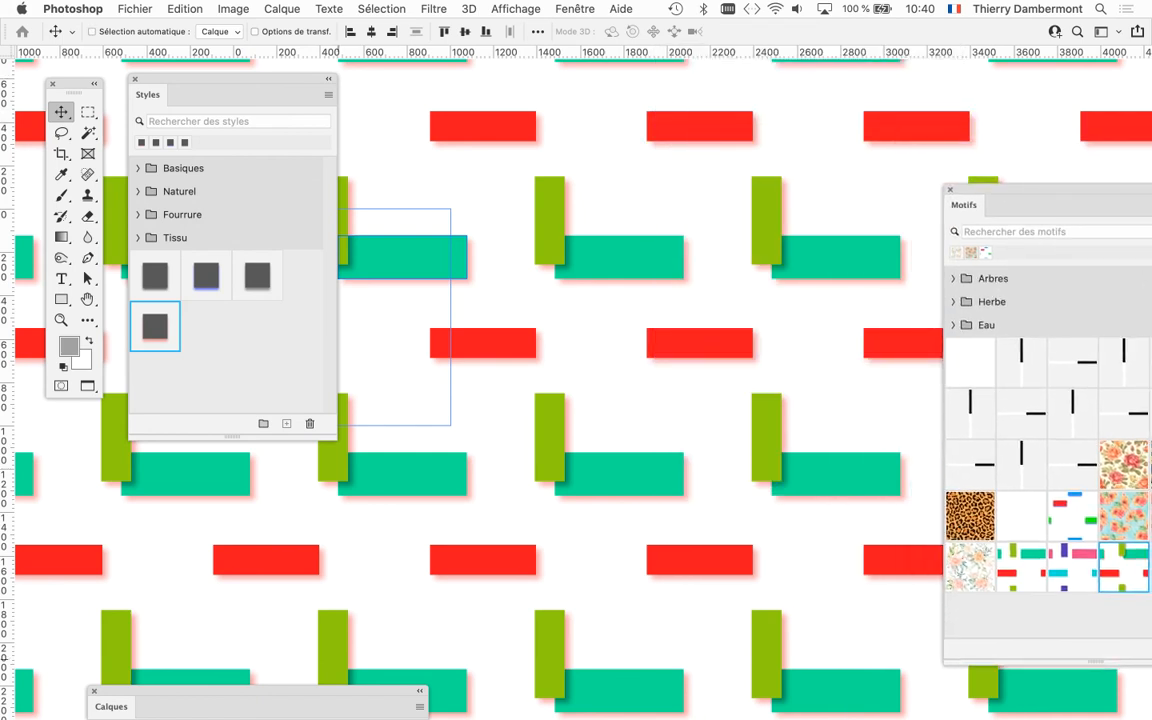
{"action": "left_click_drag", "start_coordinate": [303, 691], "coordinate": [720, 75]}
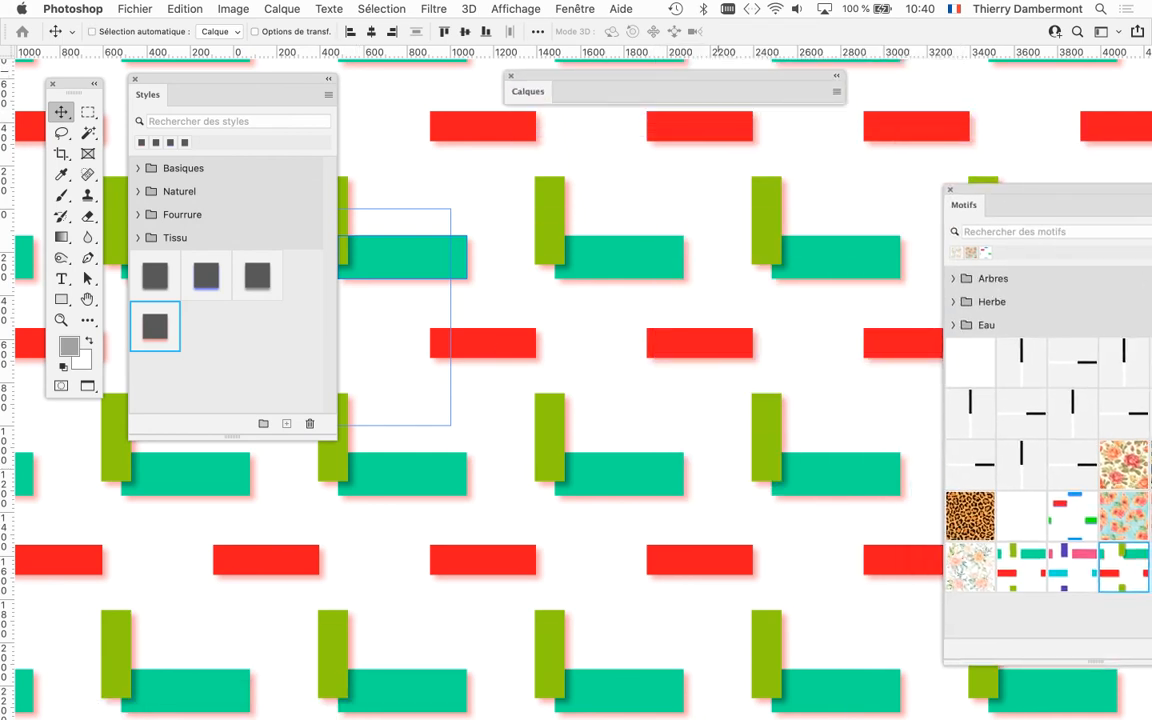
{"action": "double_click", "coordinate": [718, 75]}
{"action": "left_click", "coordinate": [573, 76]}
{"action": "left_click", "coordinate": [527, 91]}
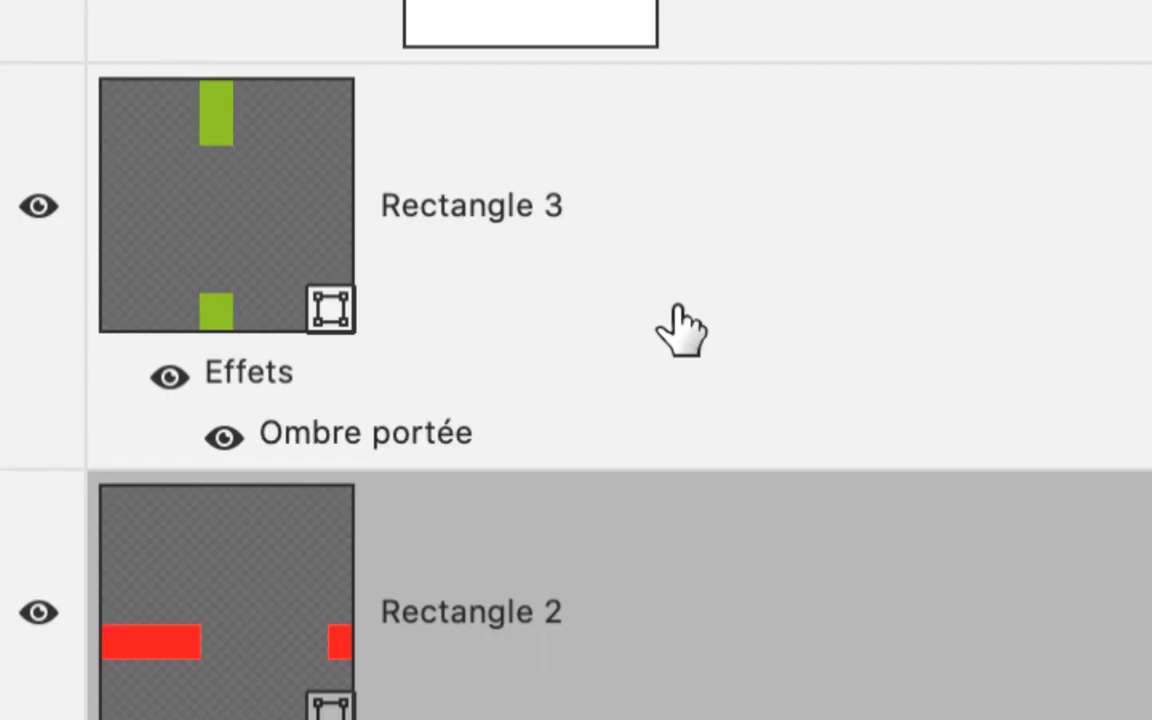
{"action": "left_click", "coordinate": [675, 292]}
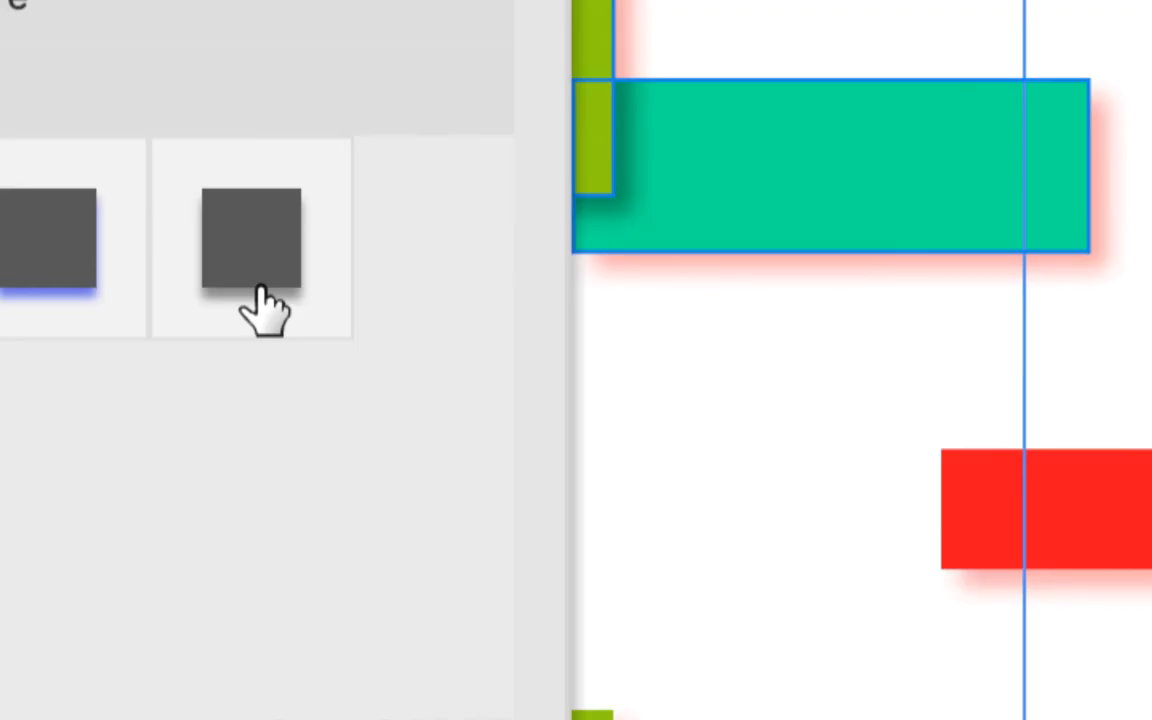
{"action": "left_click", "coordinate": [258, 292]}
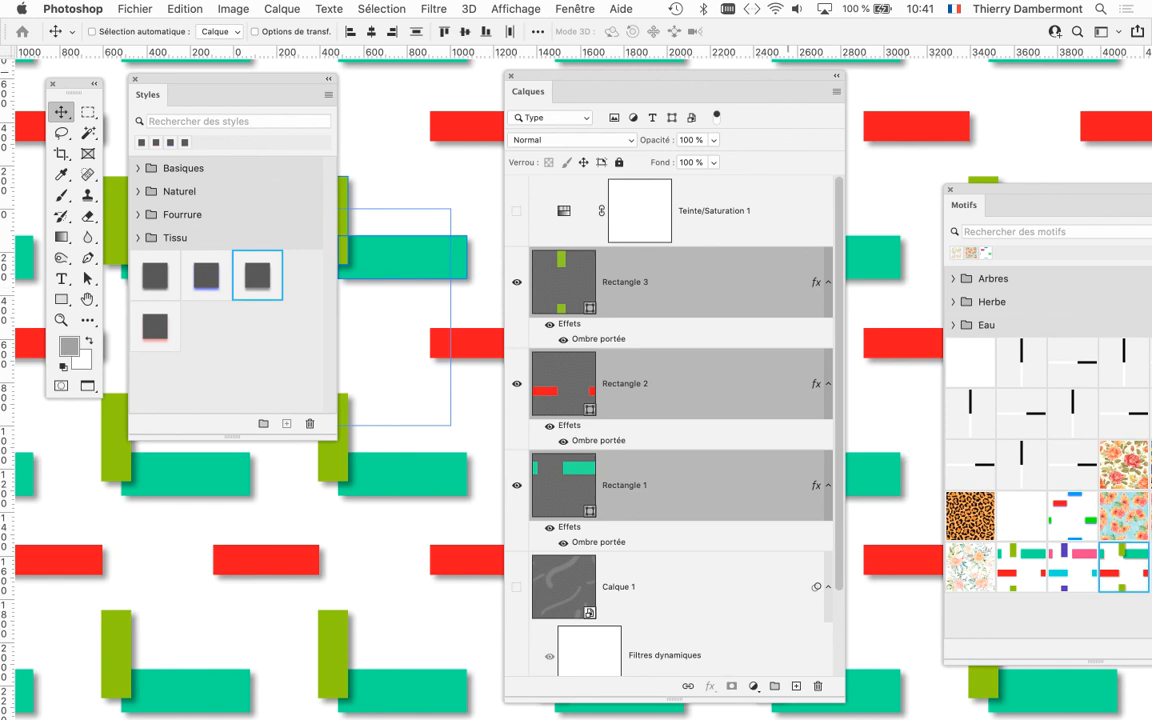
Store the grey-shadowed rectangle artwork as another new pattern, keeping the proposed name.
{"action": "left_click_drag", "start_coordinate": [788, 76], "coordinate": [413, 488]}
{"action": "left_click_drag", "start_coordinate": [1003, 188], "coordinate": [713, 42]}
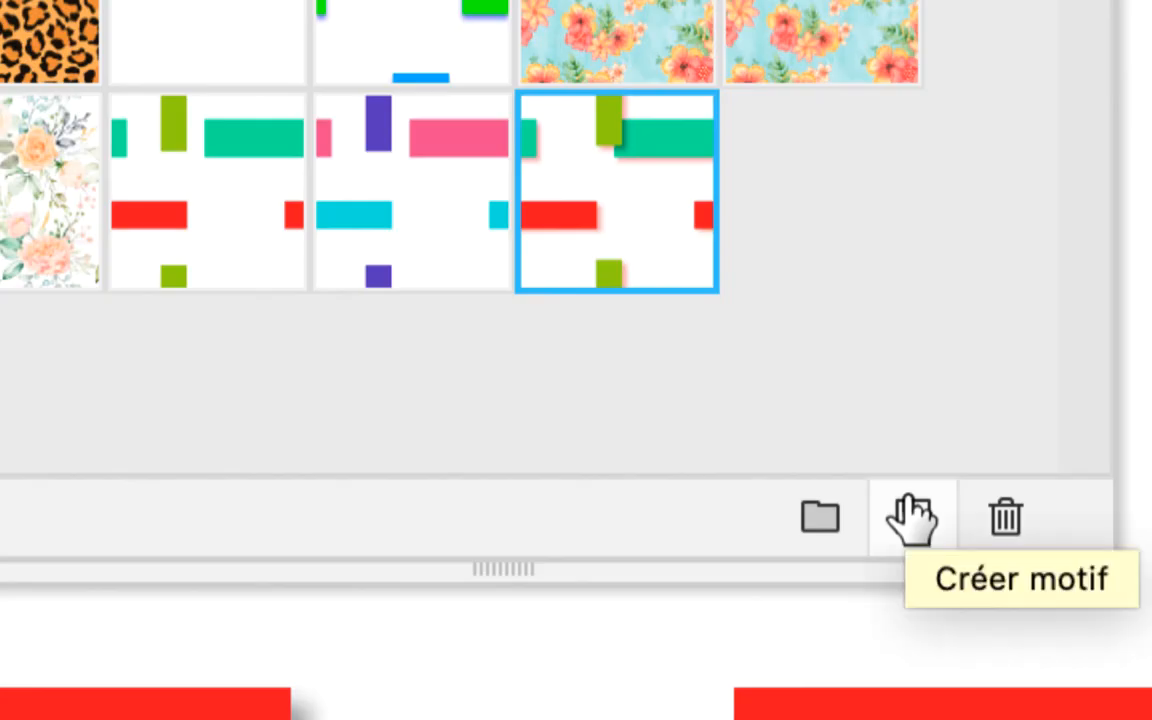
{"action": "left_click", "coordinate": [908, 502]}
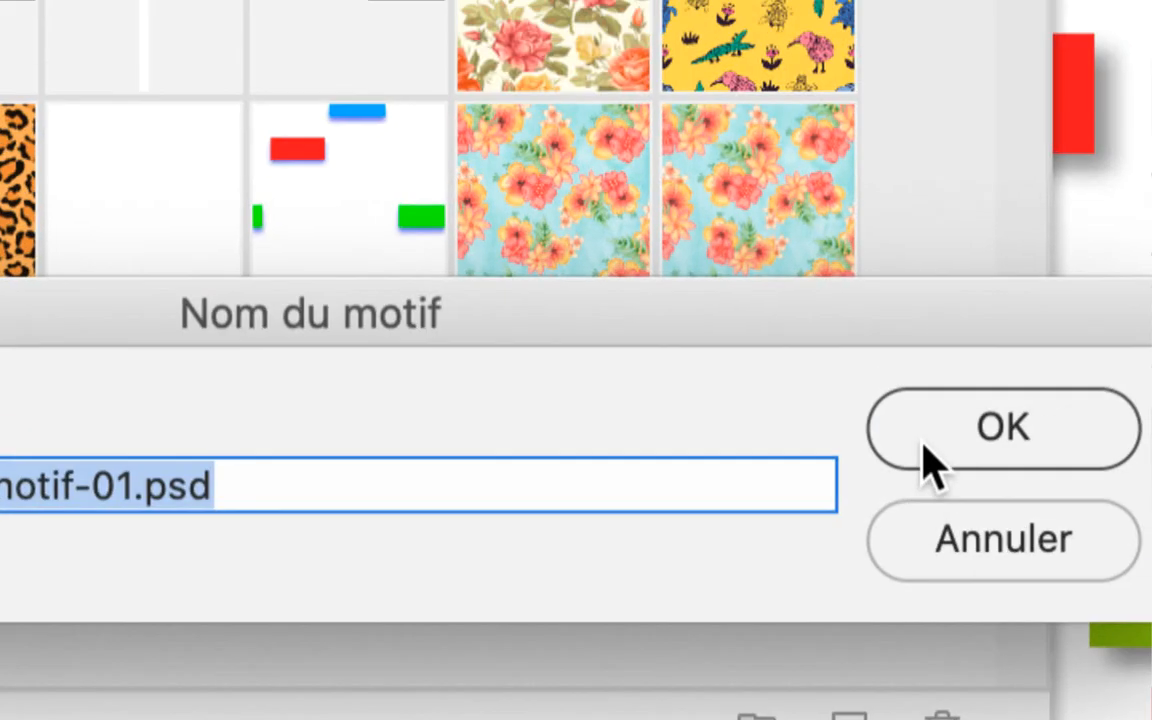
{"action": "left_click", "coordinate": [928, 448]}
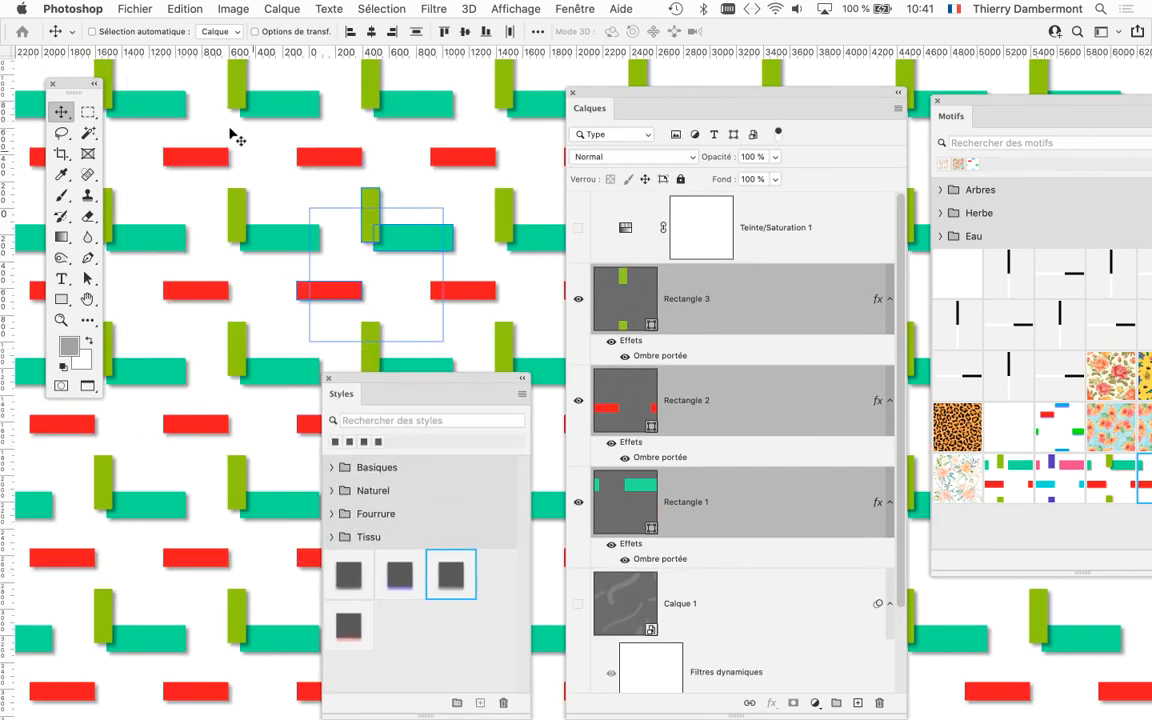
Save the document under the new name mon-motif-02.psd in the CGR folder, in Photoshop format with layers.
{"action": "left_click", "coordinate": [150, 8]}
{"action": "left_click", "coordinate": [192, 178]}
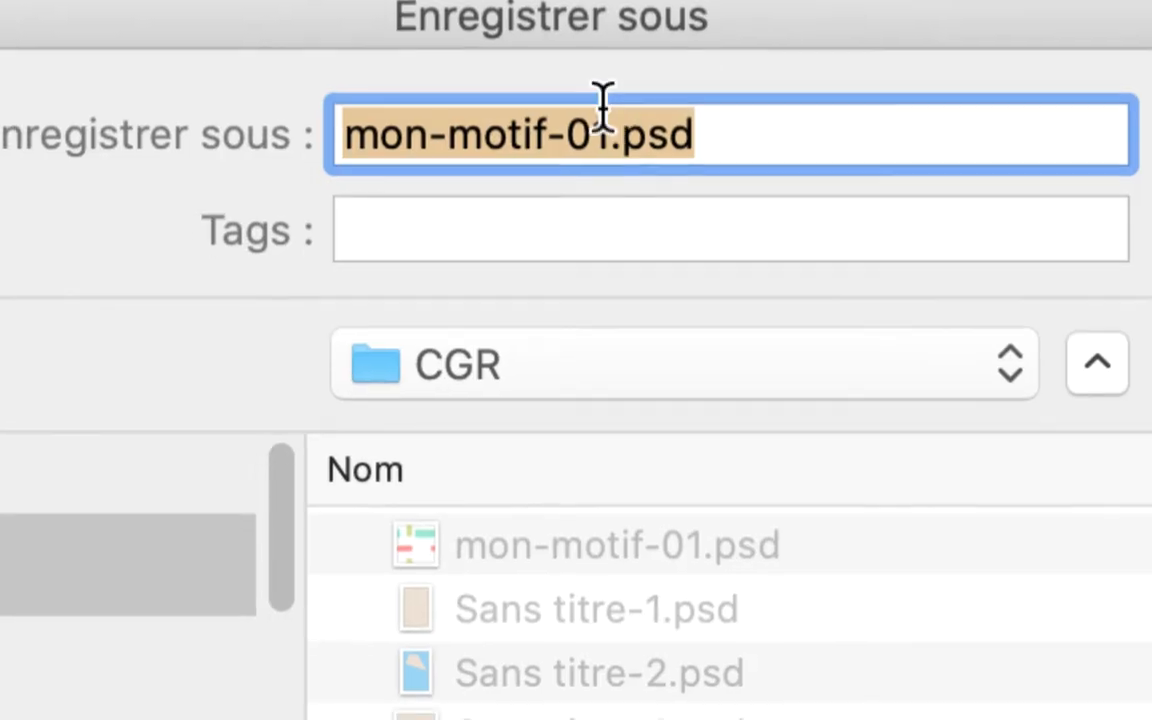
{"action": "left_click_drag", "start_coordinate": [599, 115], "coordinate": [602, 119]}
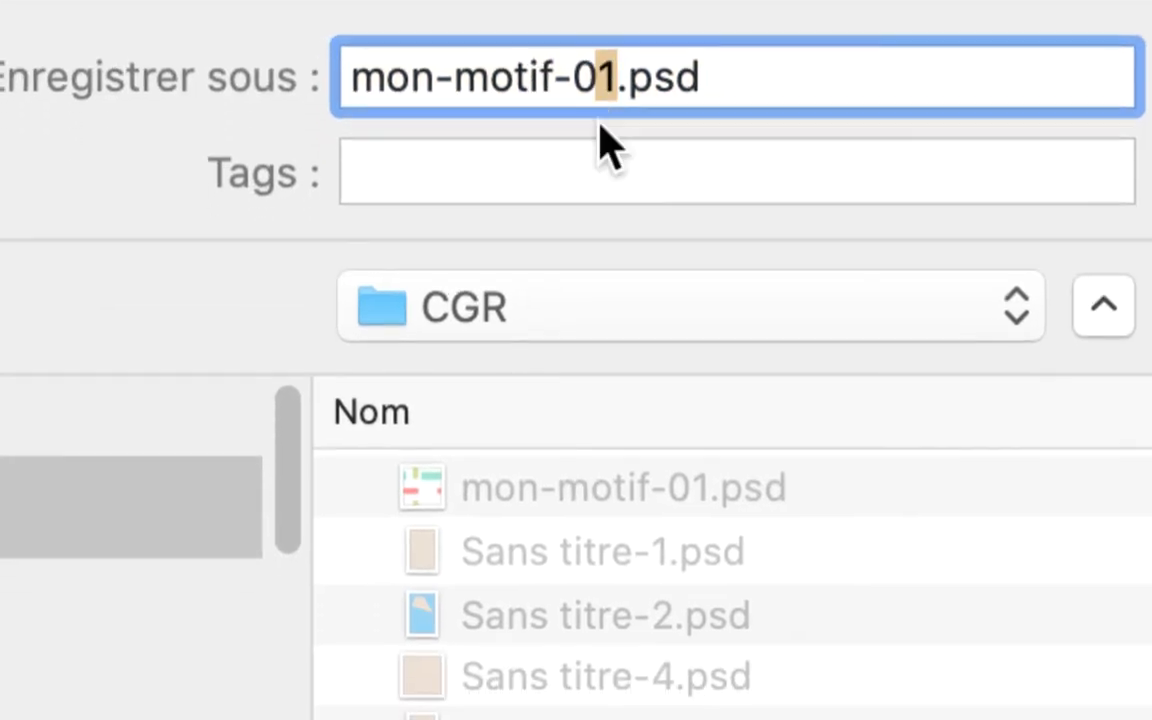
{"action": "type", "text": "2"}
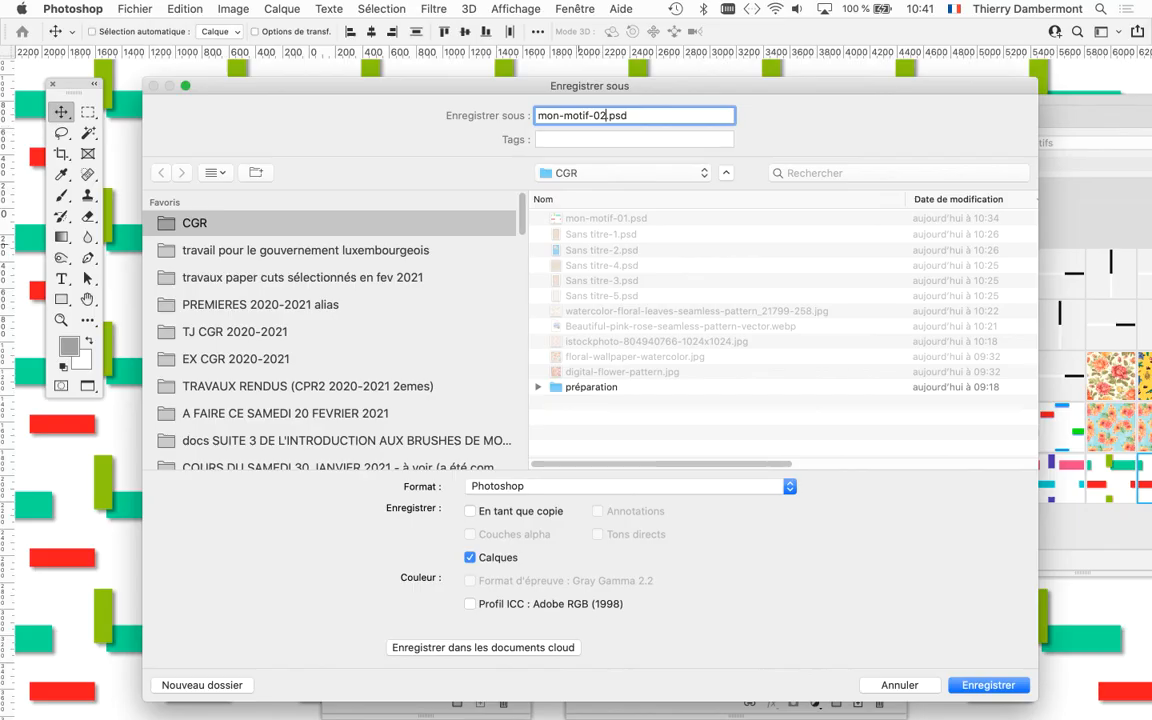
{"action": "key", "text": "Return"}
{"action": "key", "text": "Return"}
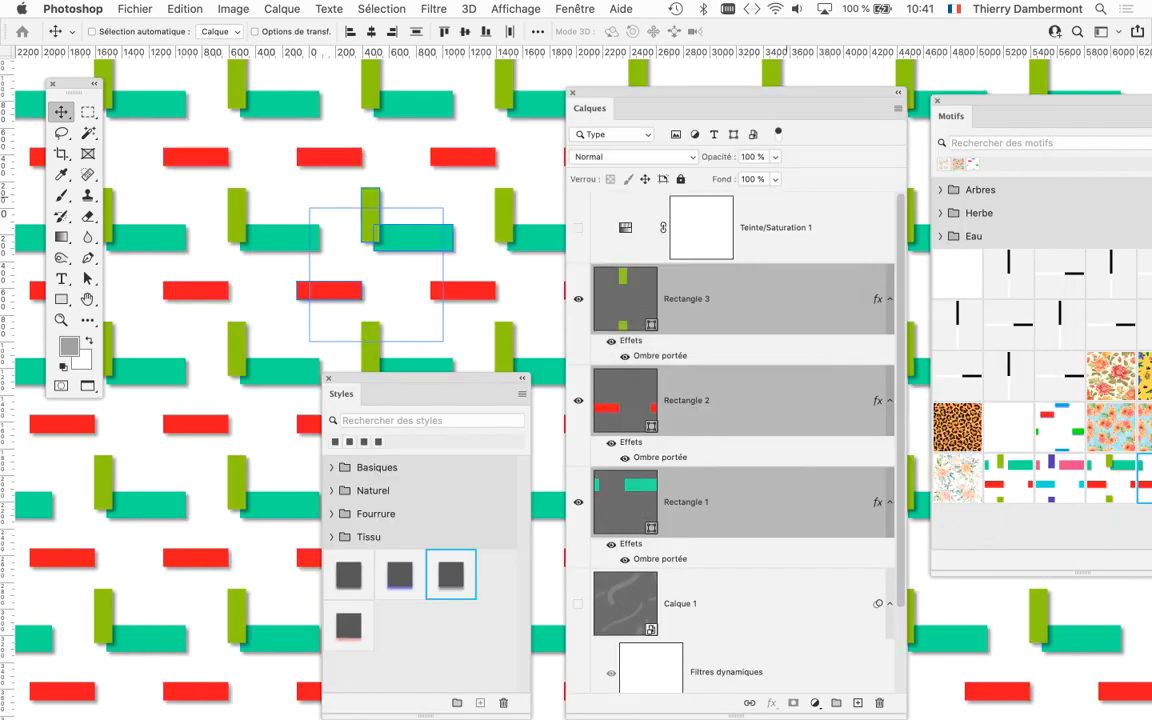